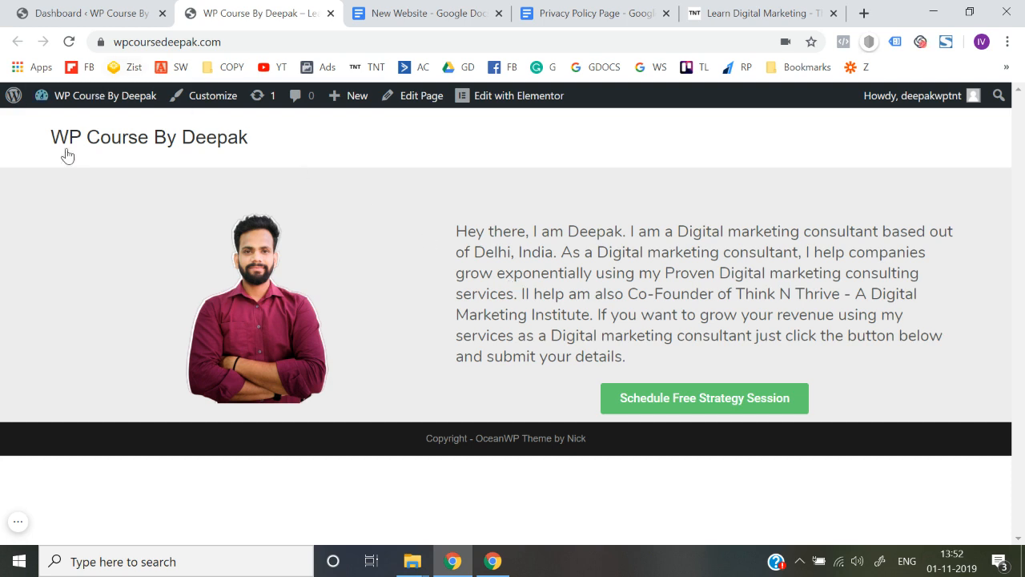
- Compare the site's plain text title with the header and footer of the Think N Thrive homepage
drag(36, 153, 281, 145)
click(23, 147)
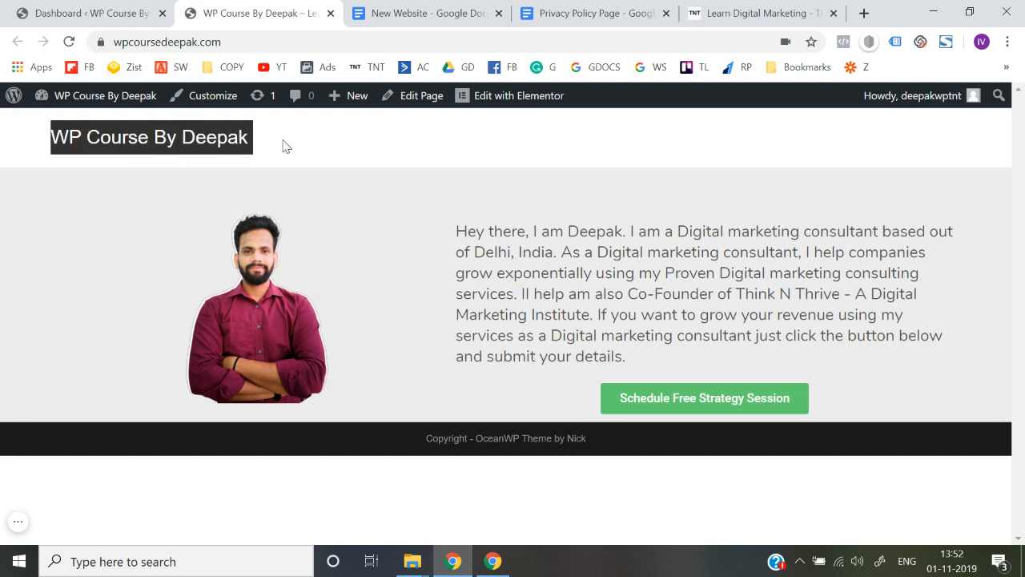
click(289, 146)
click(745, 11)
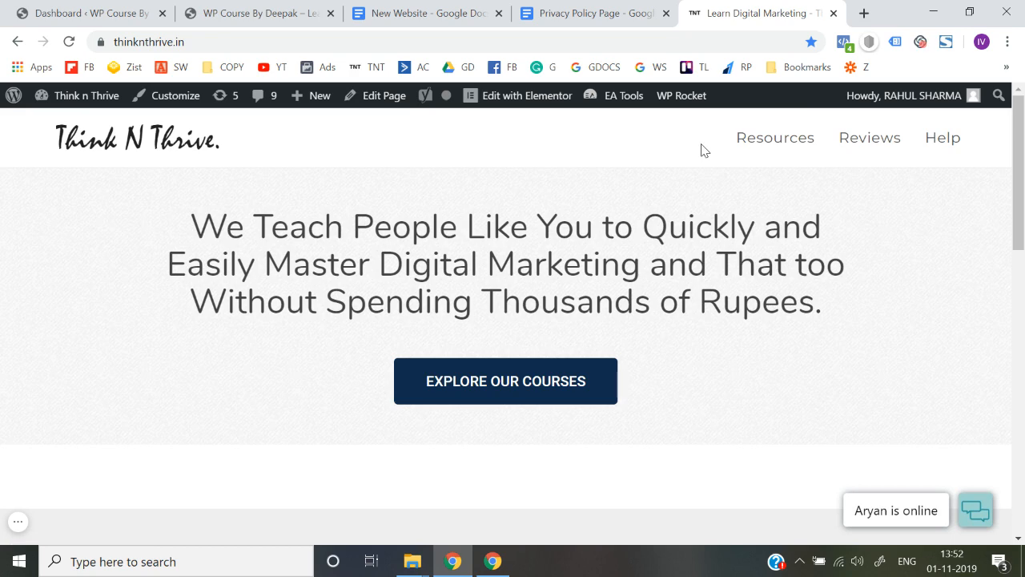
scroll(704, 147, down, 10)
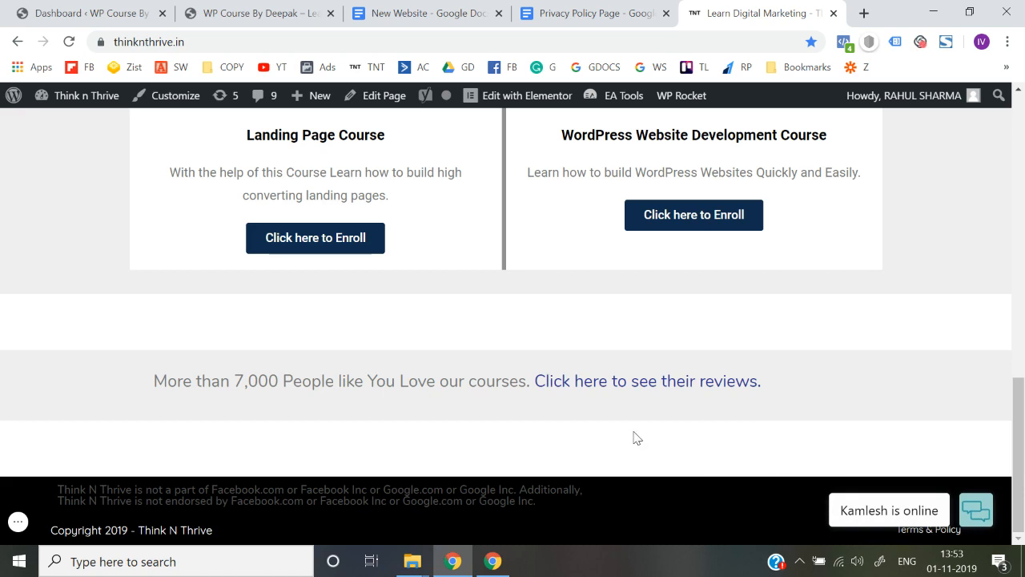
scroll(636, 438, up, 10)
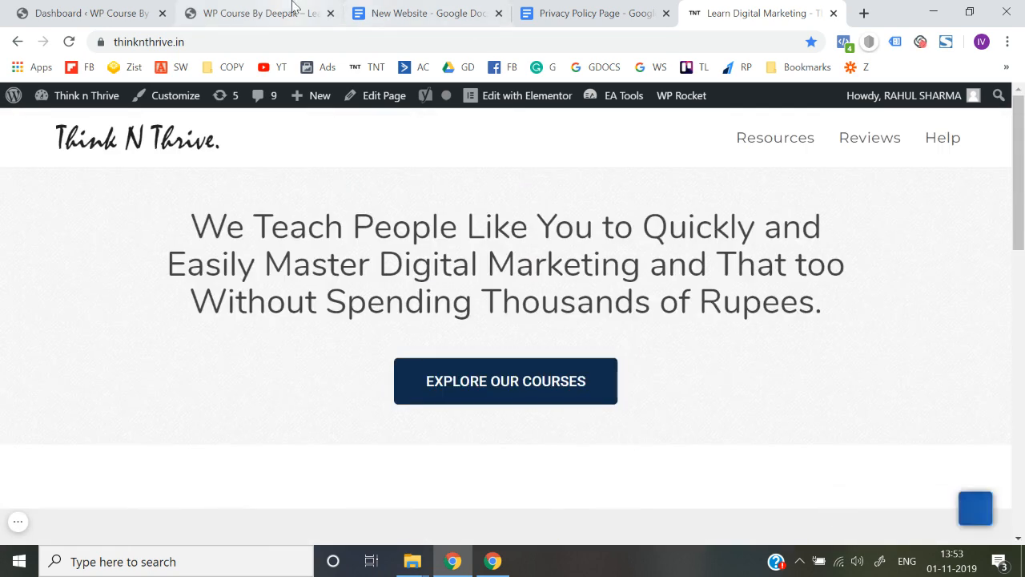
click(281, 12)
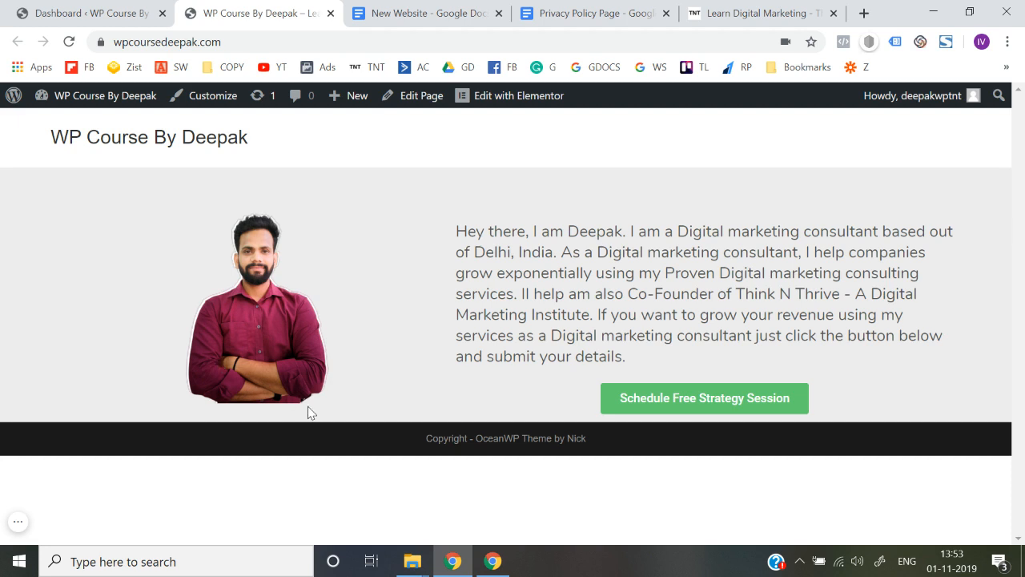
- Examine the theme credit in the copyright line of the homepage footer
drag(428, 440, 609, 457)
click(431, 443)
click(599, 446)
click(437, 440)
click(602, 446)
click(609, 458)
- Open the Footer Bottom settings in the site's theme customizer
click(228, 113)
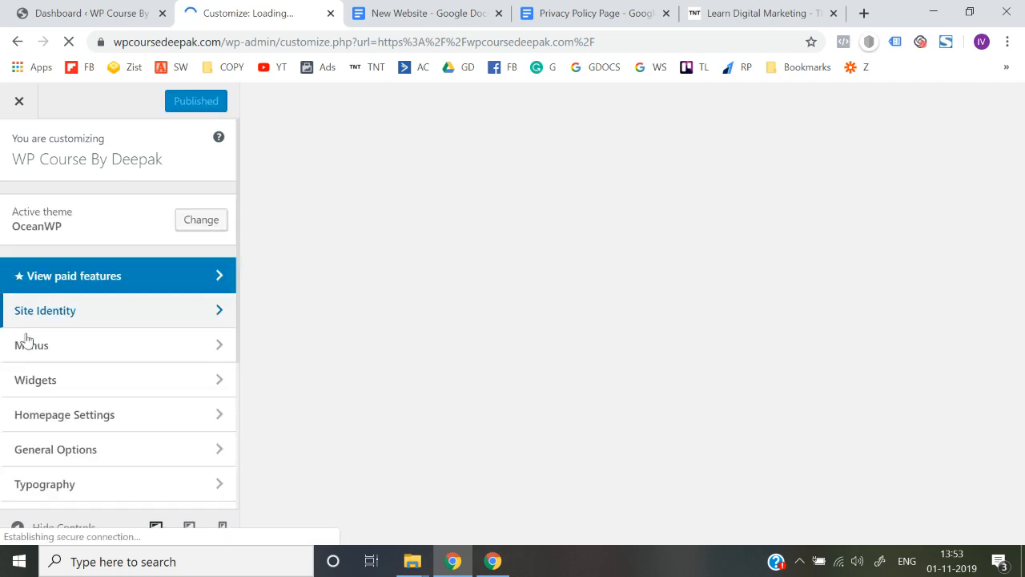
scroll(57, 412, down, 3)
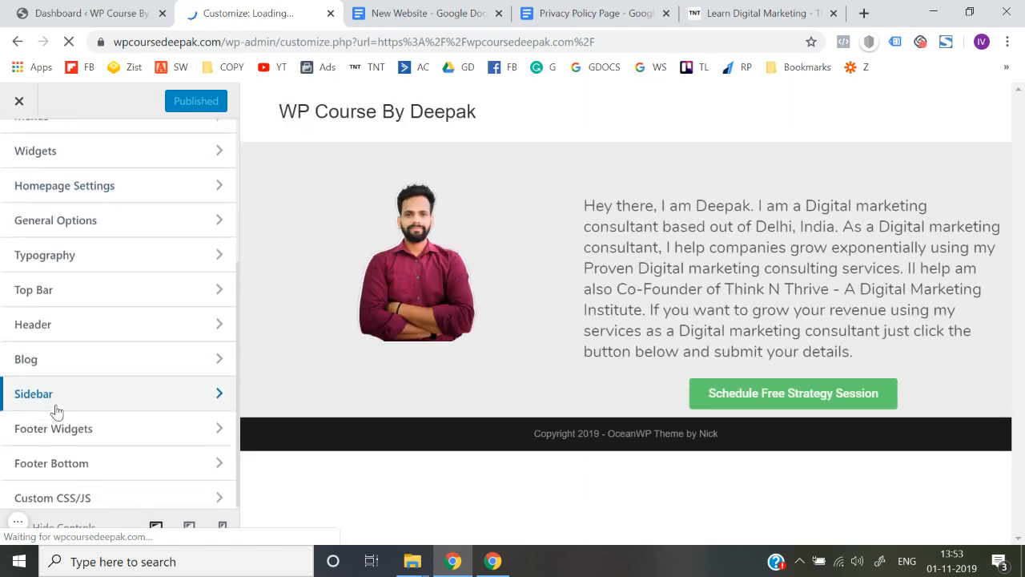
click(87, 463)
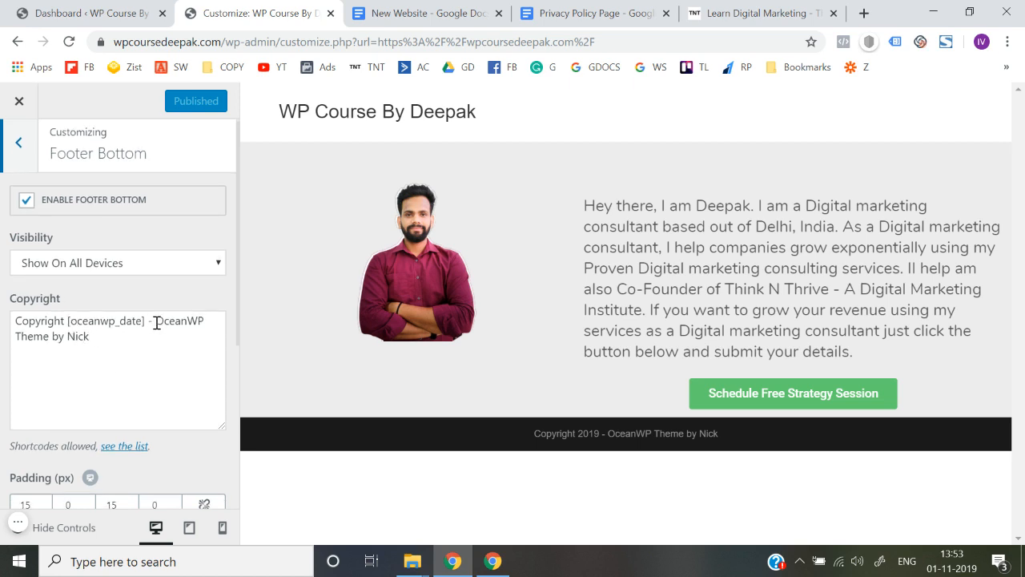
- Replace the theme credit in the copyright text with the site's title, publish the change and close the customizer
drag(157, 322, 171, 343)
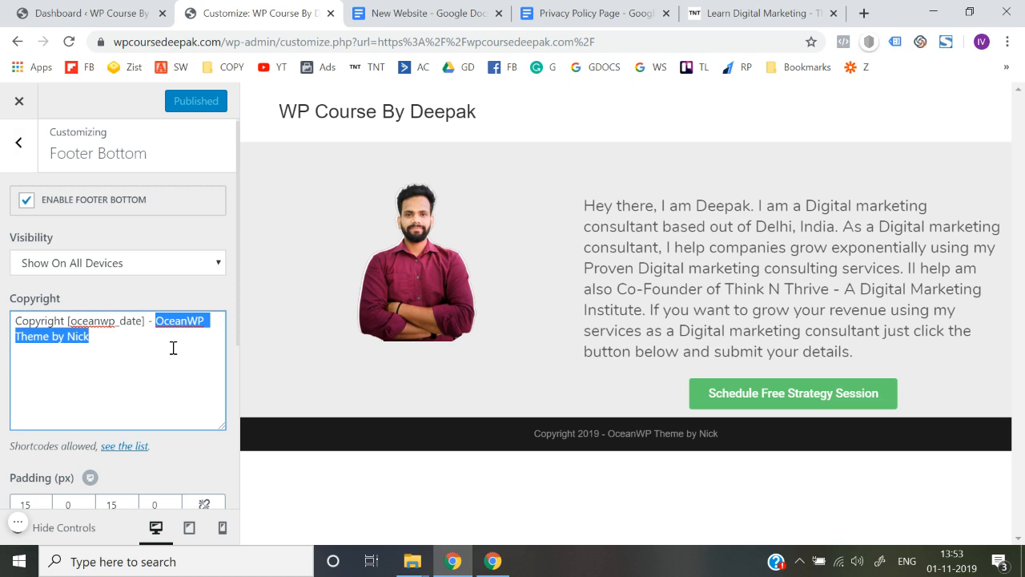
text(WP)
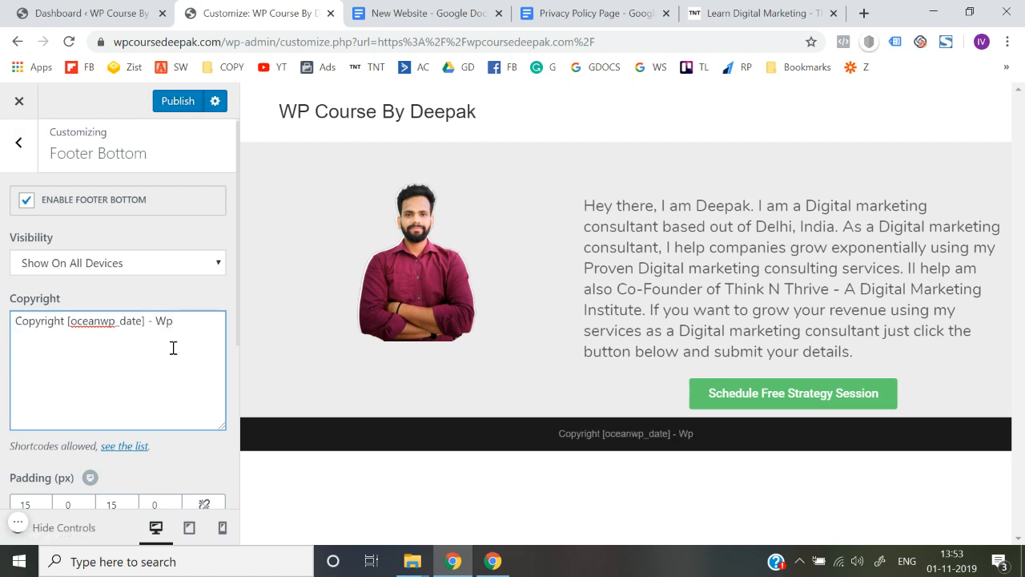
text( Cou)
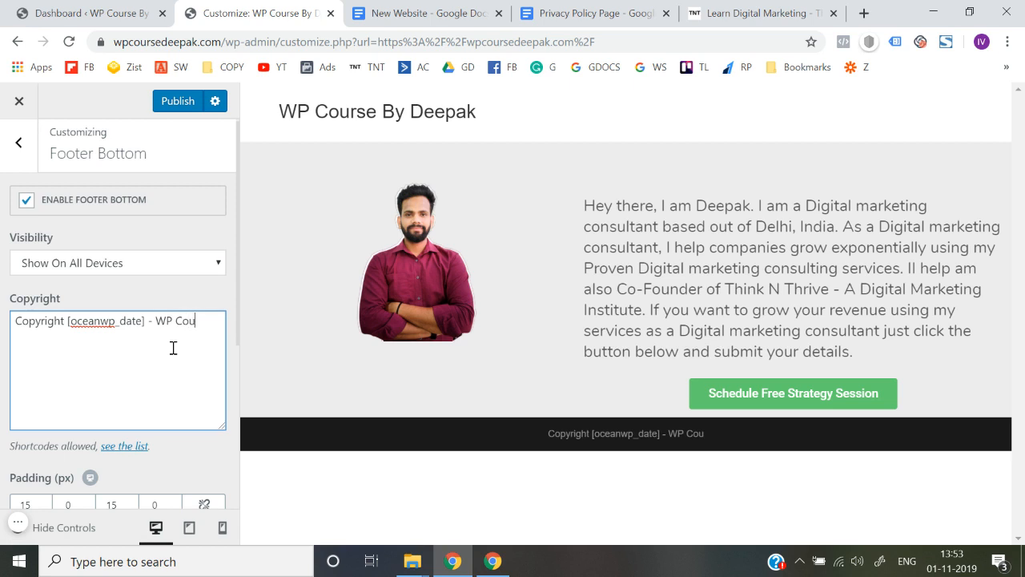
text(rse By Deepak)
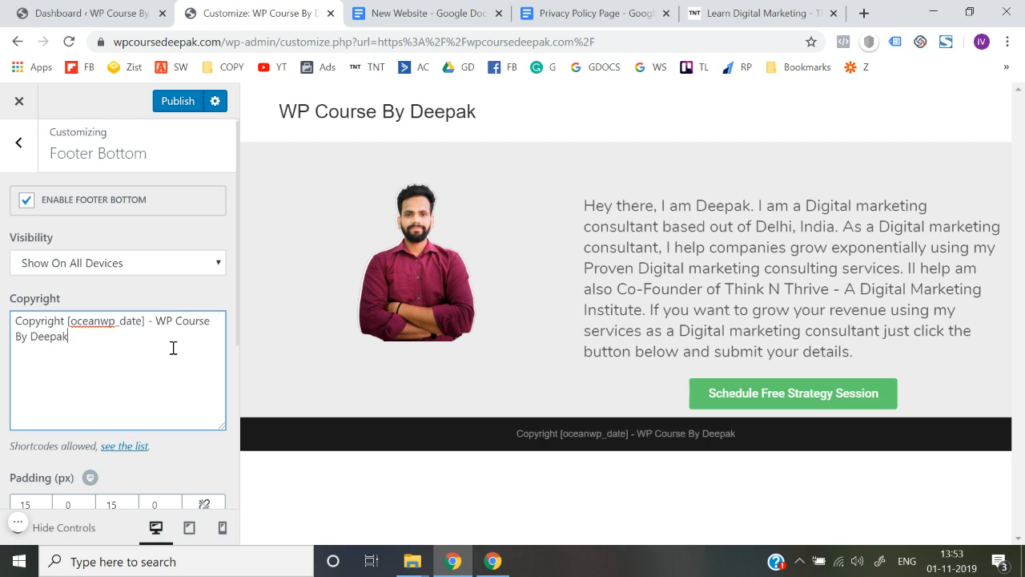
click(2, 363)
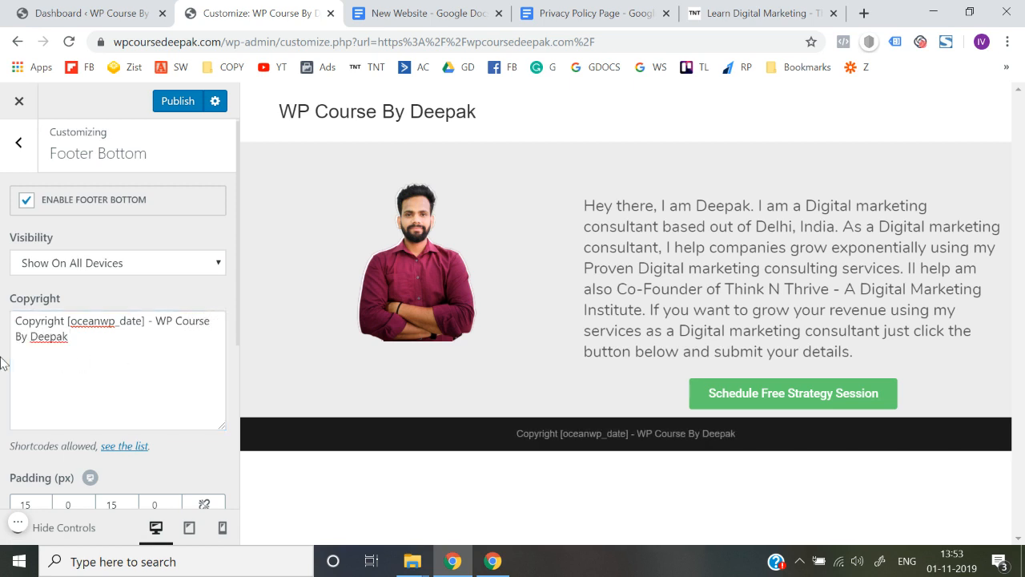
click(174, 100)
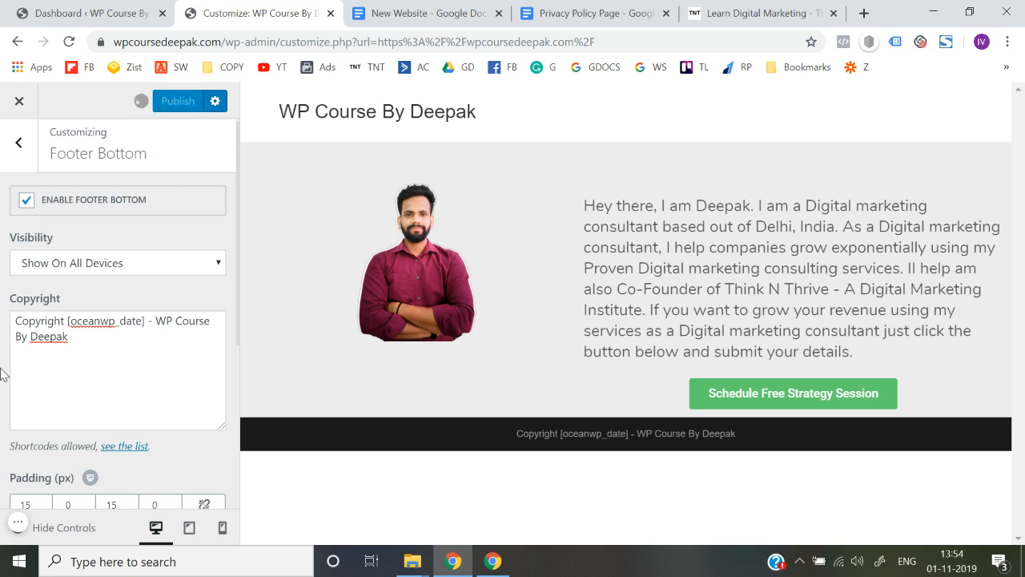
click(19, 102)
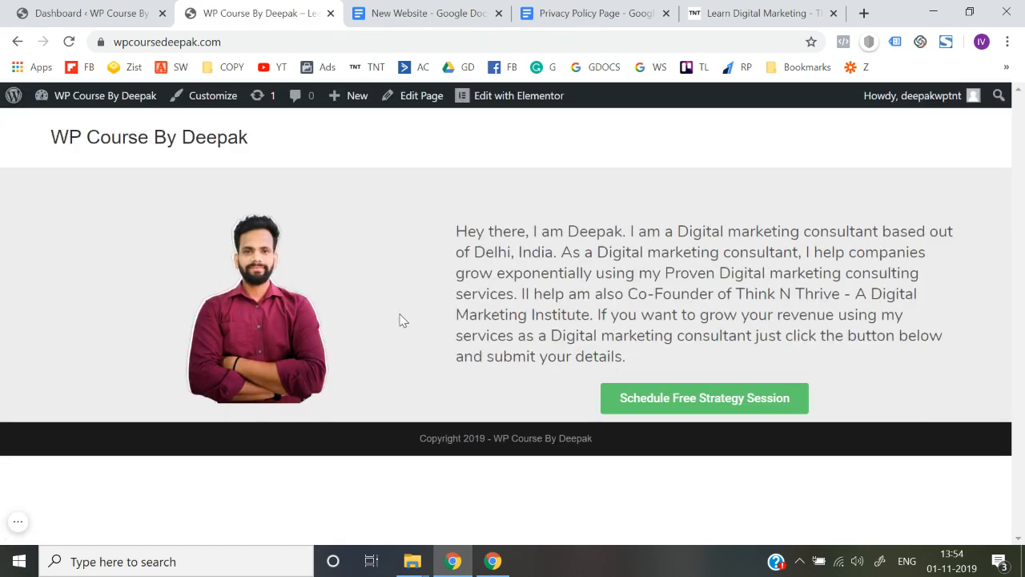
- Reload the homepage and check the footer copyright line and the header title
click(360, 41)
key(Return)
mouse_move(419, 439)
mouse_down()
mouse_move(487, 459)
mouse_move(606, 451)
mouse_move(412, 450)
mouse_up()
click(623, 451)
click(411, 452)
mouse_move(273, 155)
mouse_down()
mouse_move(43, 151)
mouse_move(275, 149)
mouse_up()
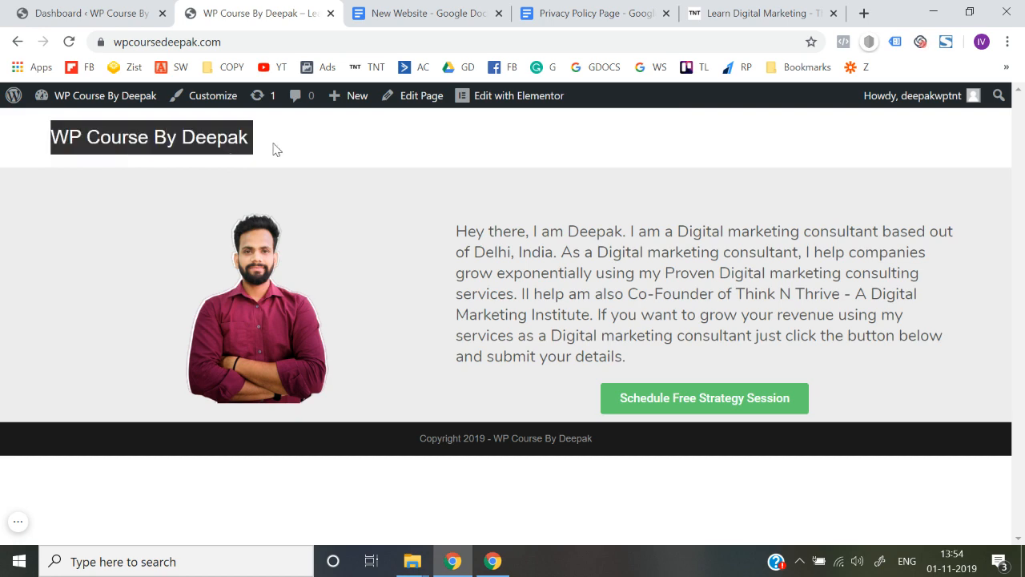
click(277, 150)
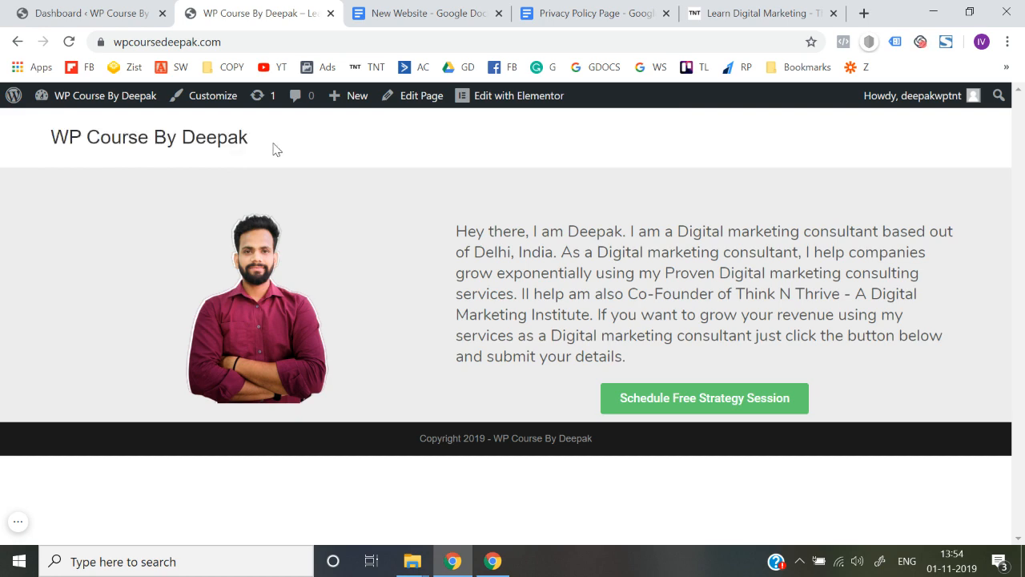
- Open the Canva home page in a new browser tab
click(865, 14)
text(canva)
key(Return)
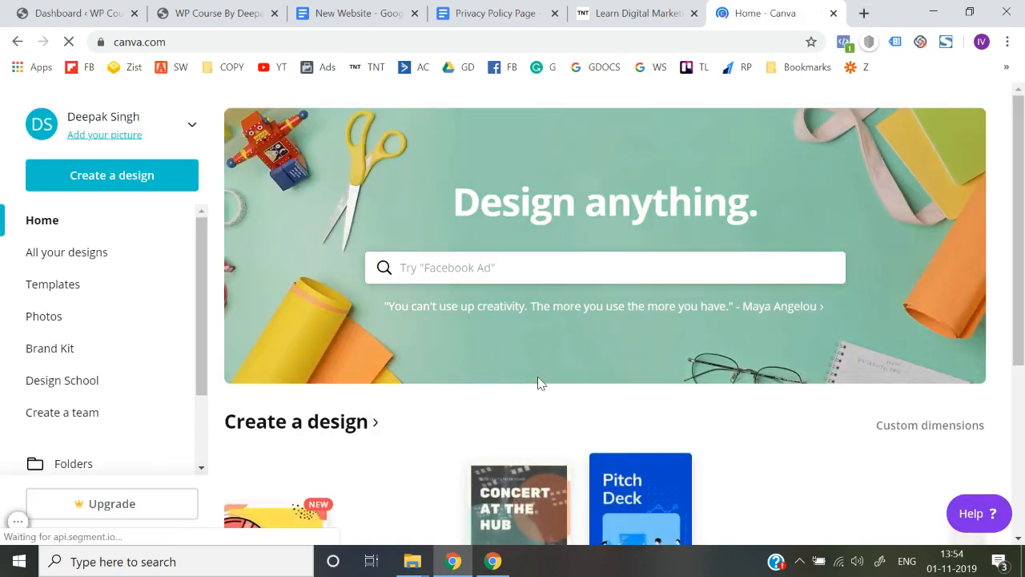
- Try a custom 100 × 100 px design at 100% zoom, and return to the Canva home page
click(132, 184)
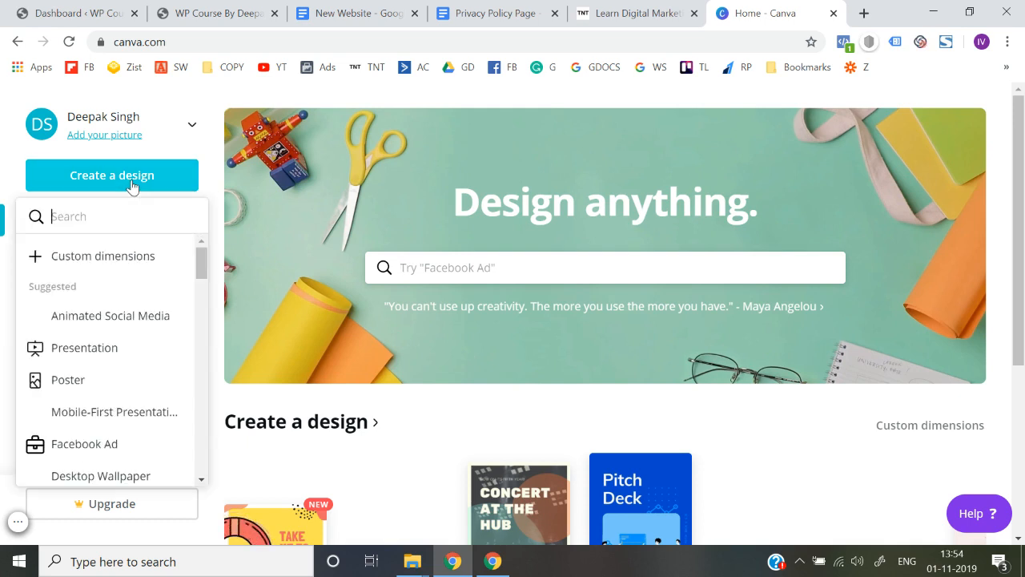
click(135, 266)
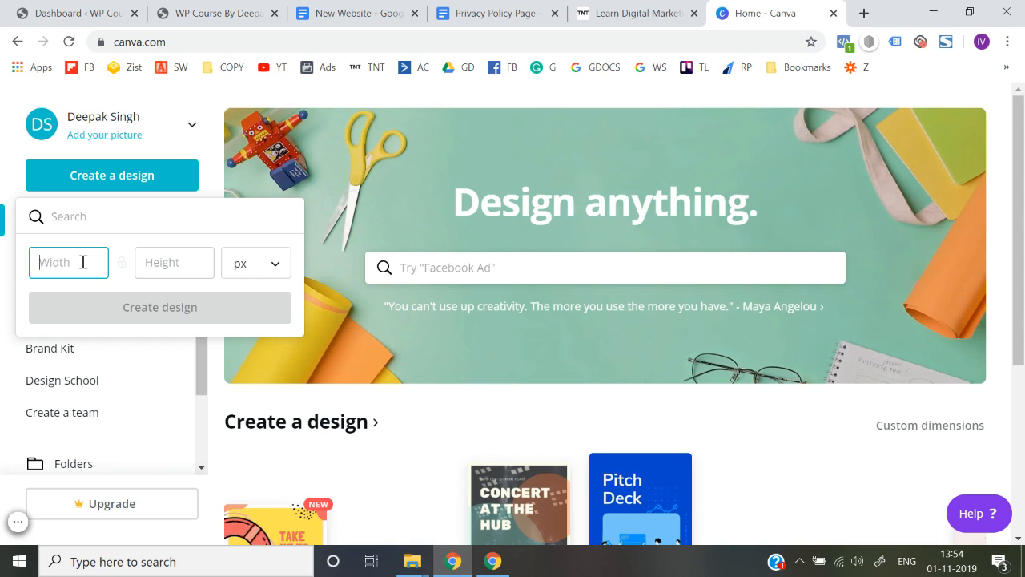
text(100)
key(Tab)
text(100)
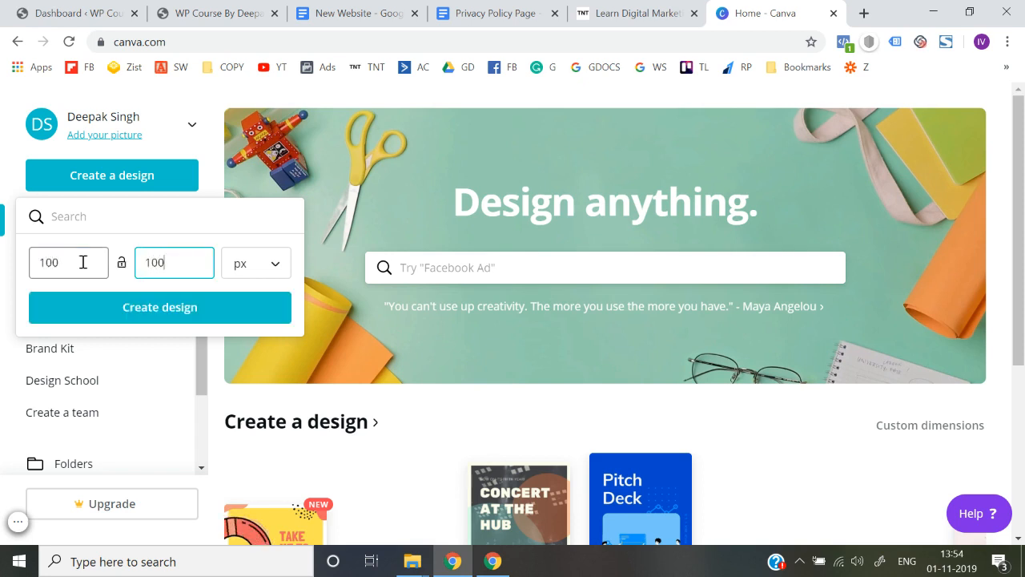
key(Return)
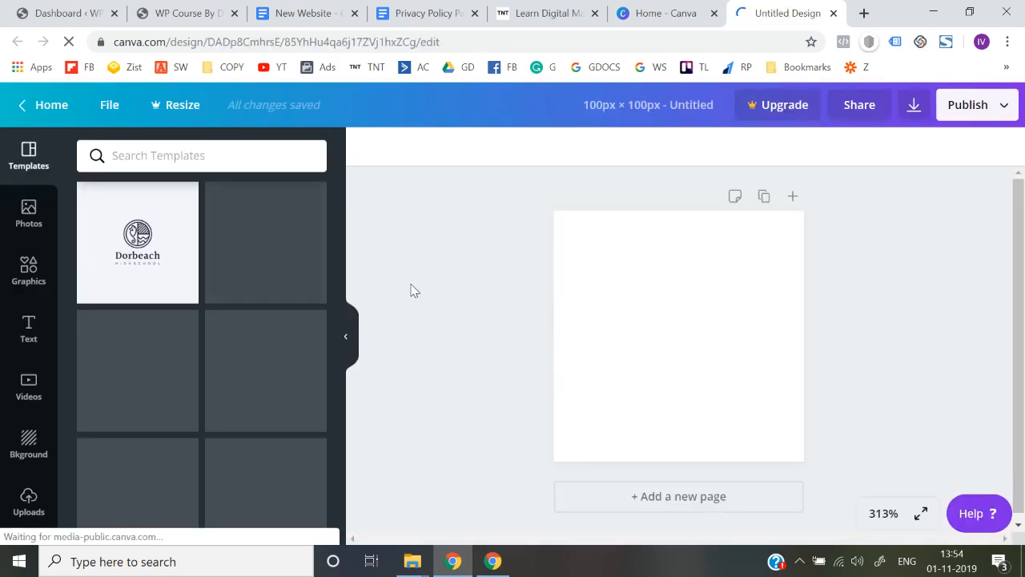
click(882, 513)
click(882, 274)
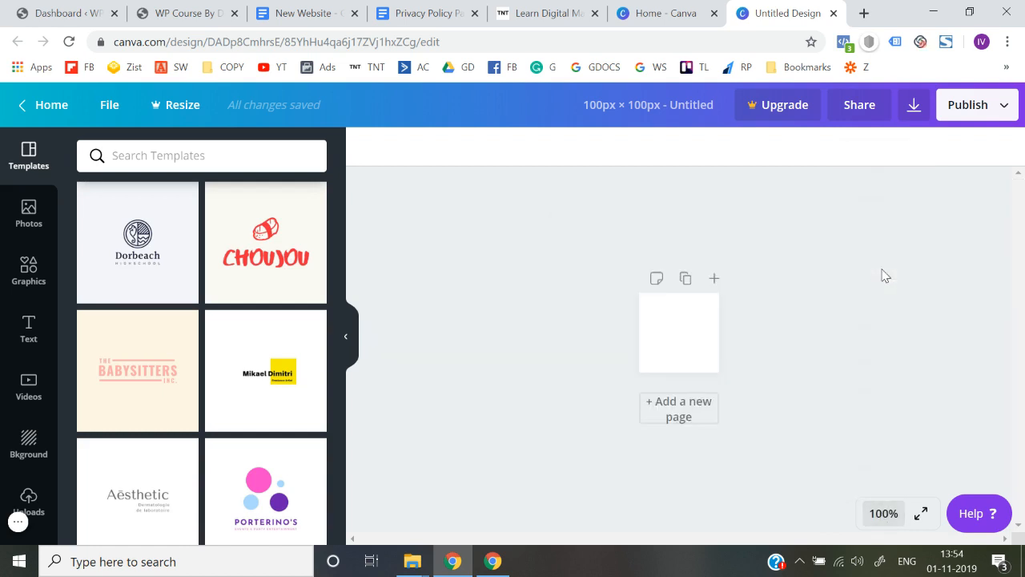
click(884, 513)
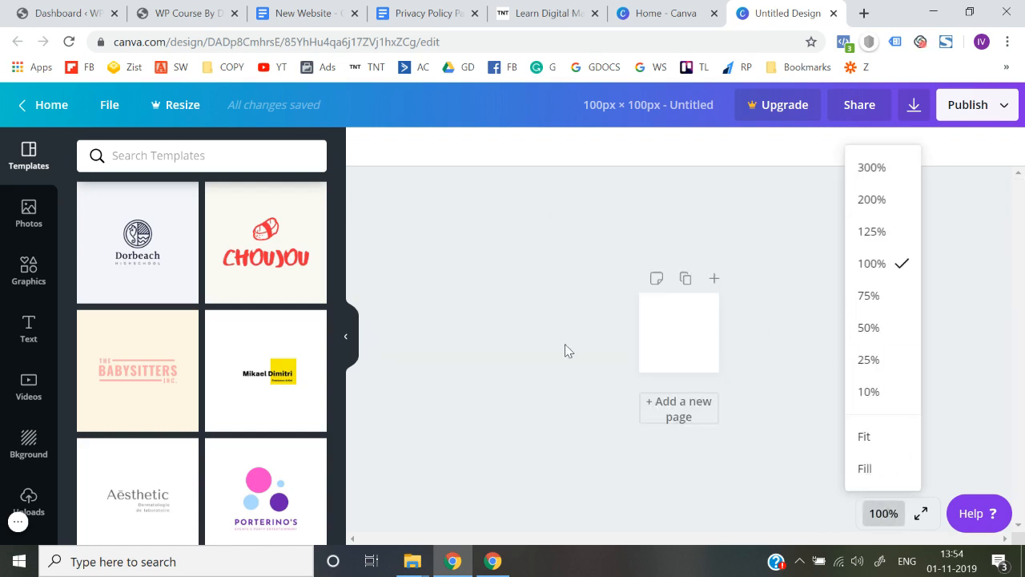
click(53, 117)
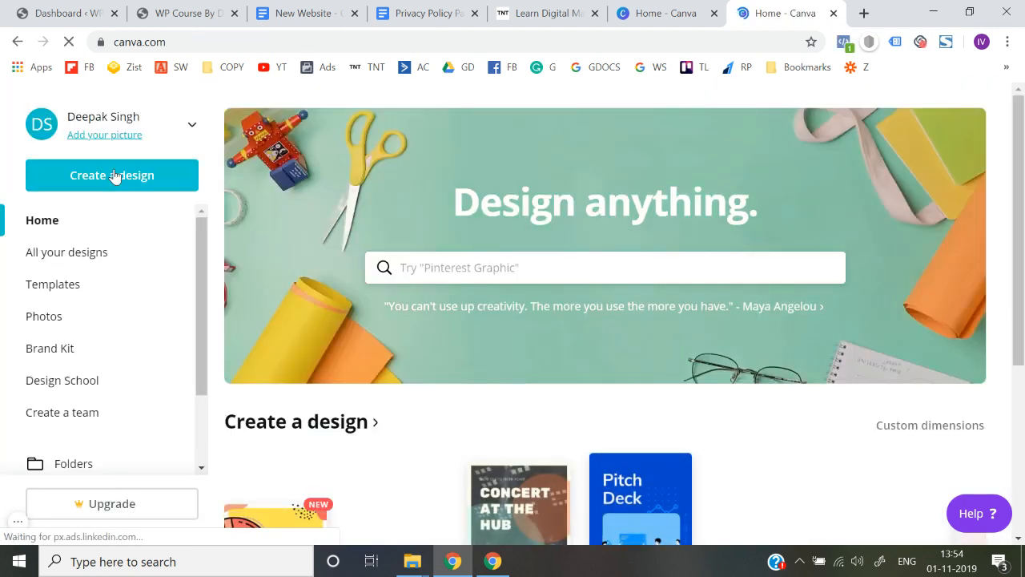
- Create a blank design from the 500 × 500 px Logo format
click(115, 177)
text(logo)
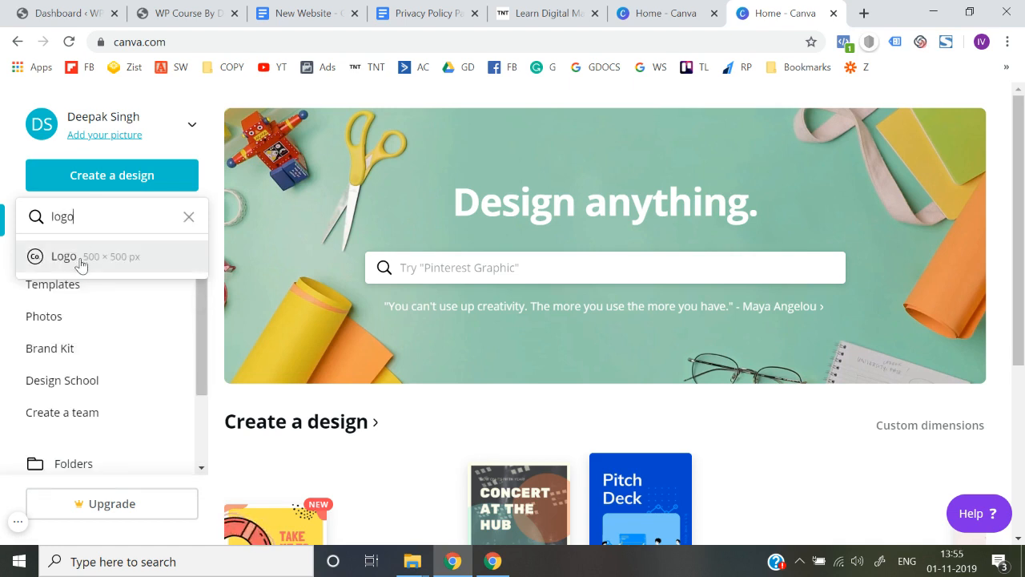
click(81, 265)
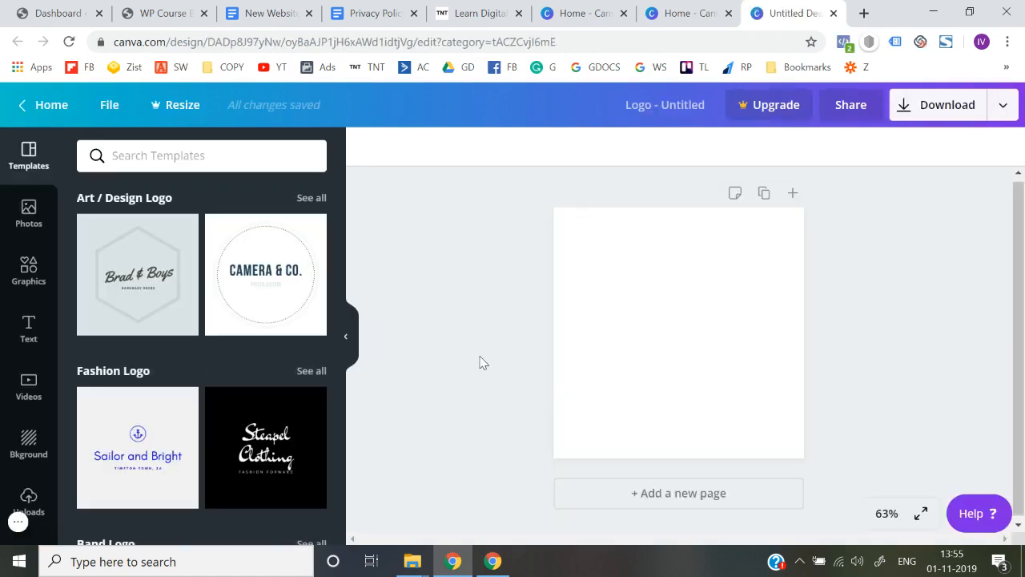
click(604, 300)
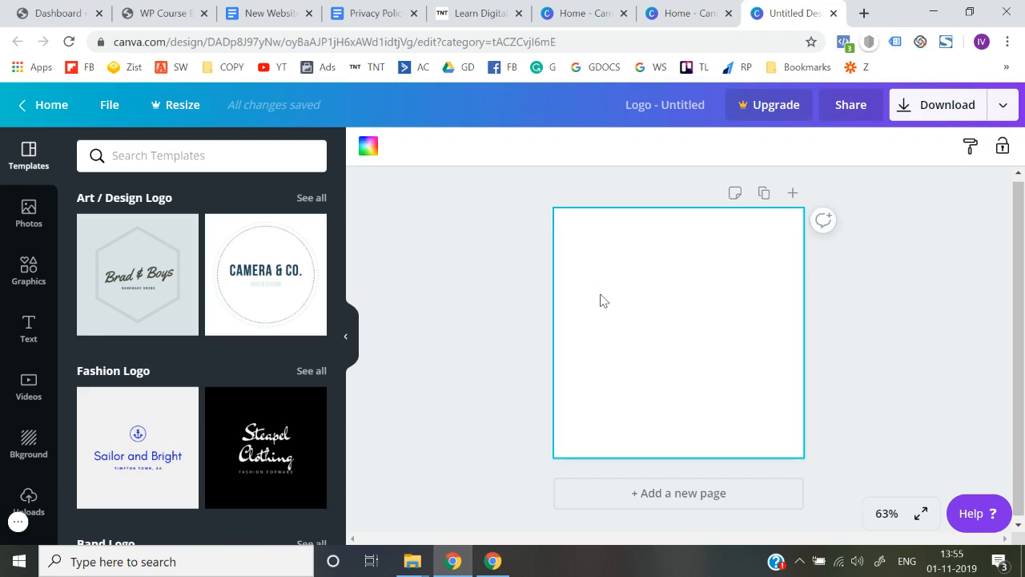
click(451, 371)
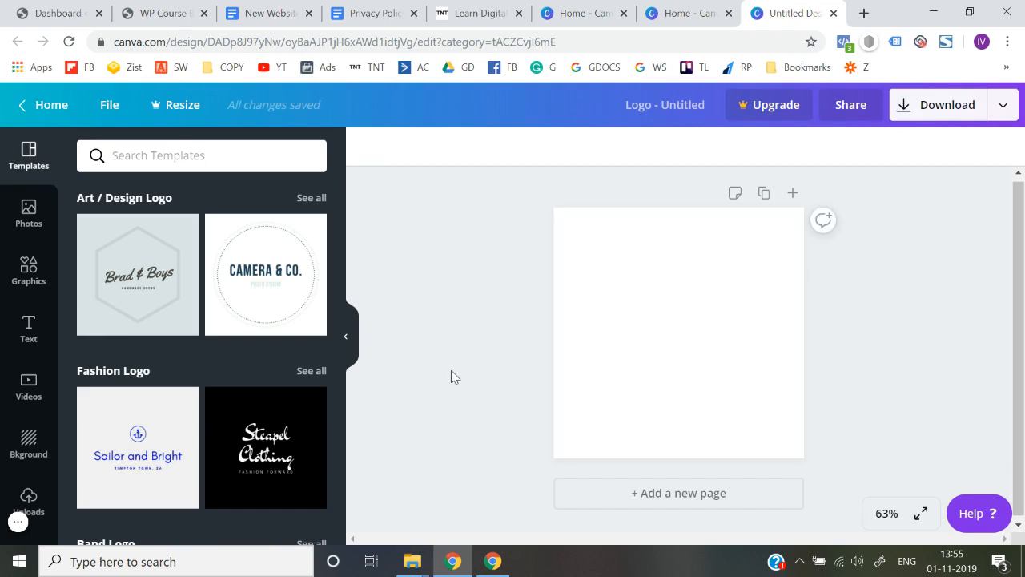
- Add a body text element reading "WP Course" to the blank logo page
click(29, 337)
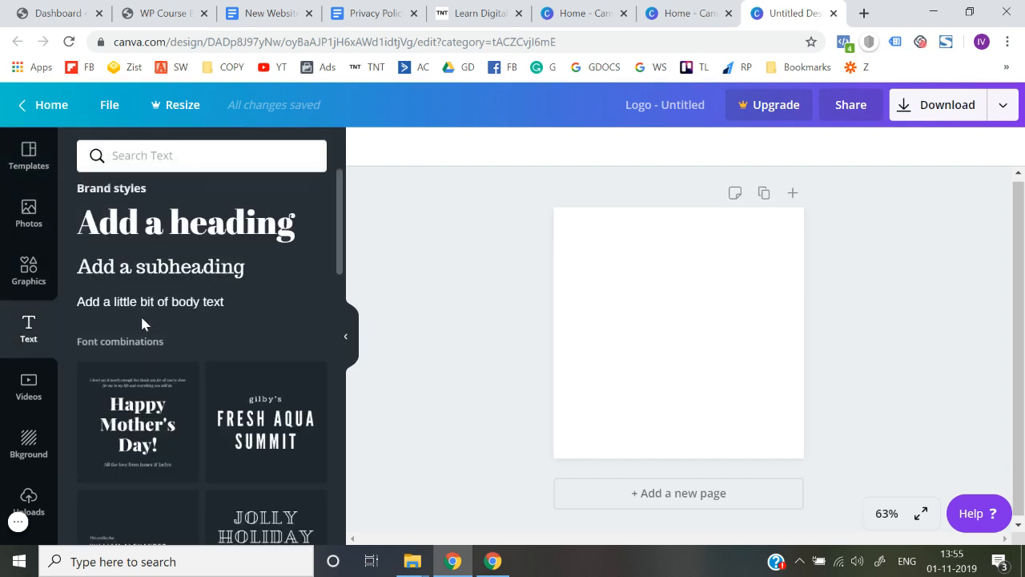
click(147, 302)
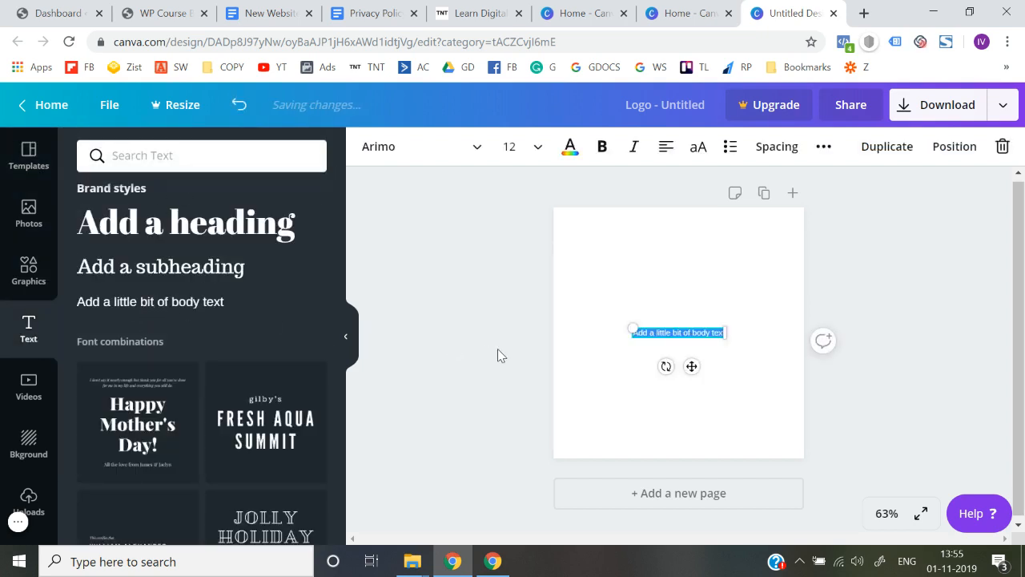
text(WP Coyse By)
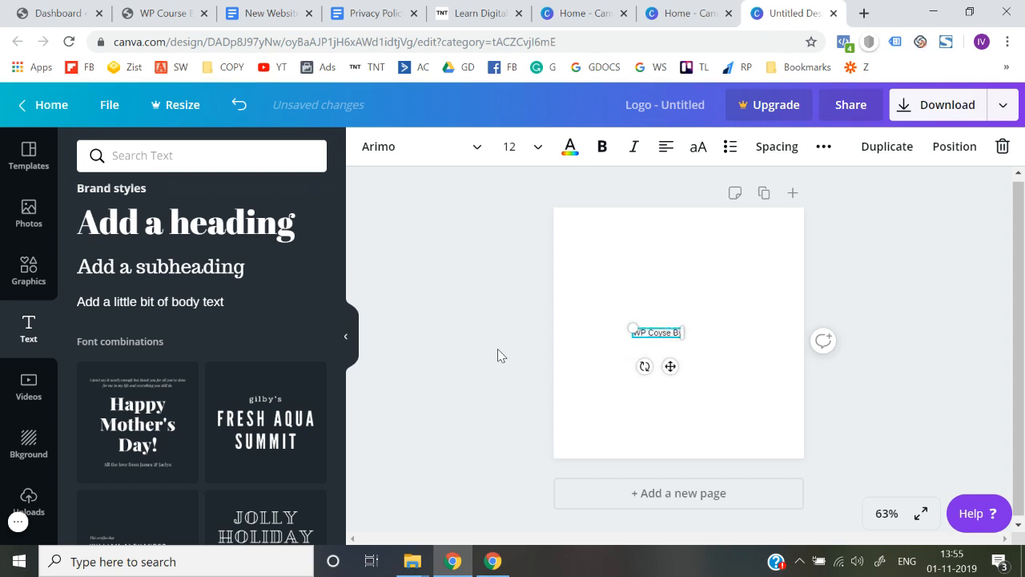
text( Dee)
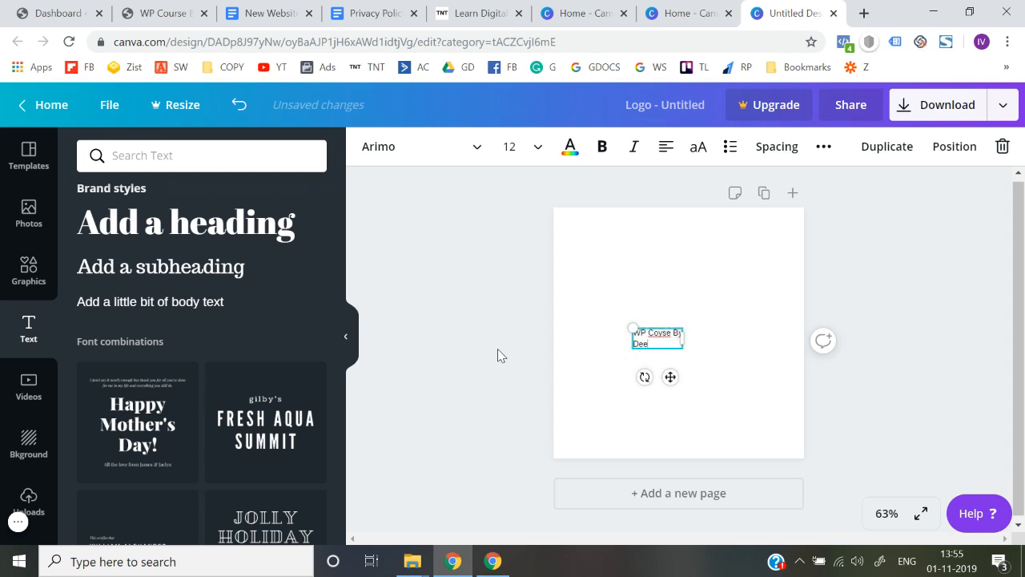
text(pak)
key(BackSpace)
key(BackSpace)
key(BackSpace)
key(BackSpace)
key(BackSpace)
key(BackSpace)
key(BackSpace)
key(BackSpace)
key(BackSpace)
key(BackSpace)
key(BackSpace)
key(BackSpace)
key(BackSpace)
text(urse)
- Scale up the "WP Course" text to a font size of 29
drag(633, 328, 589, 318)
mouse_move(676, 328)
mouse_down()
mouse_move(694, 328)
mouse_move(678, 327)
mouse_up()
click(489, 369)
mouse_move(604, 328)
mouse_down()
mouse_move(641, 338)
mouse_move(618, 314)
mouse_up()
- Change the font of the "WP Course" text to Nunito Sans Black
triple_click(632, 328)
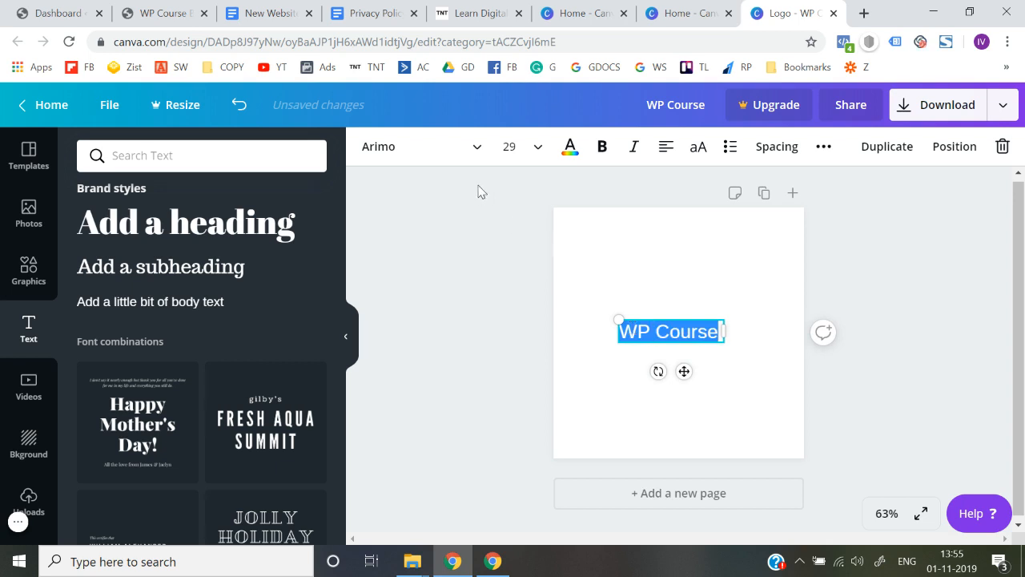
click(453, 146)
text(nuni)
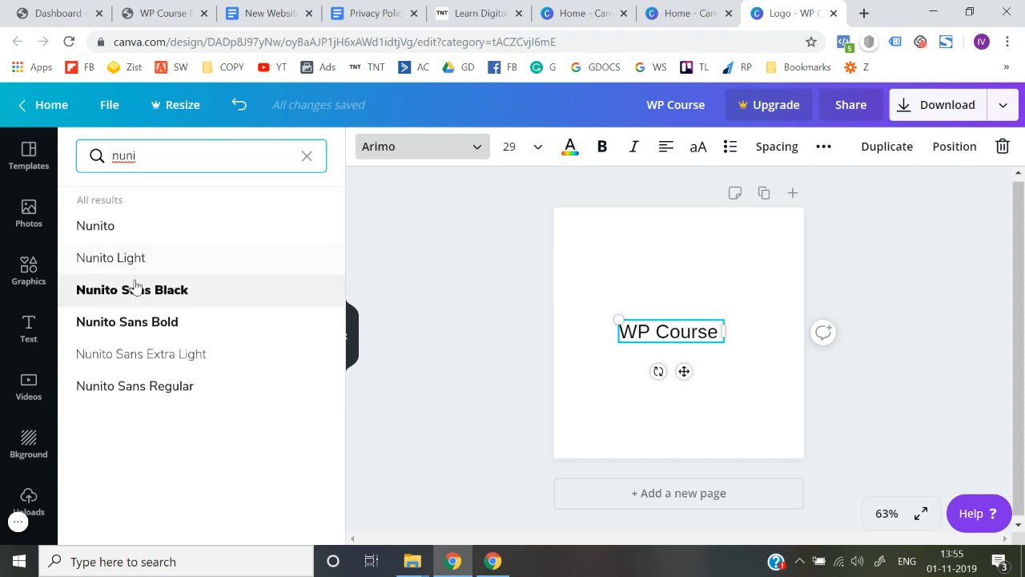
click(139, 296)
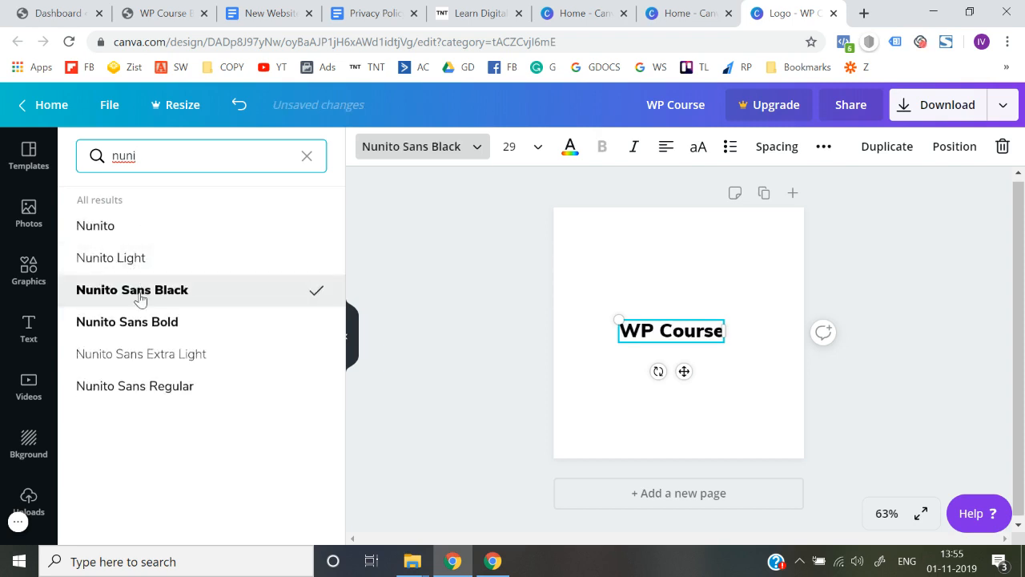
click(431, 408)
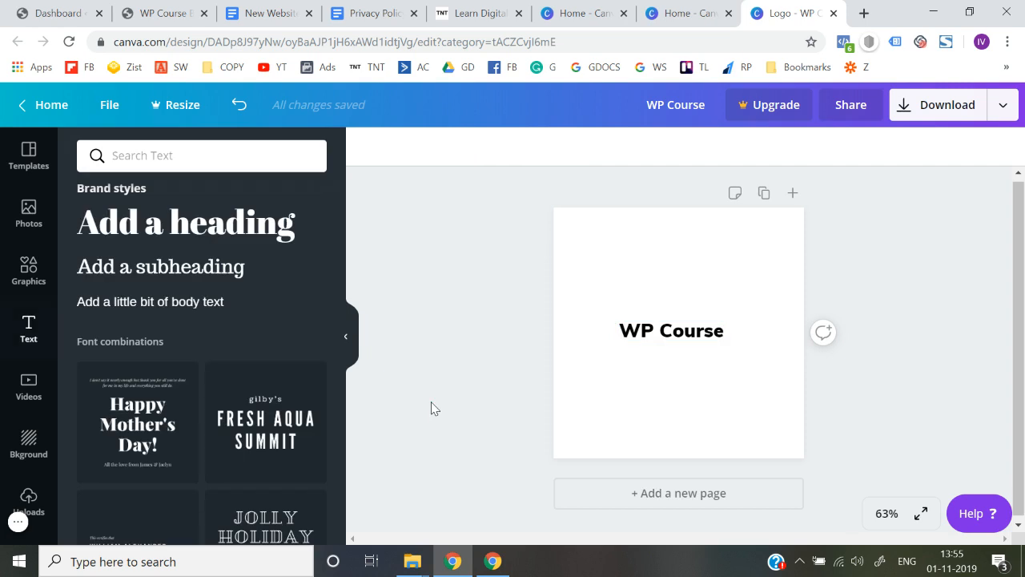
- Extend the logo text to "WP Course By" and widen its text box so it fits on one line
click(697, 338)
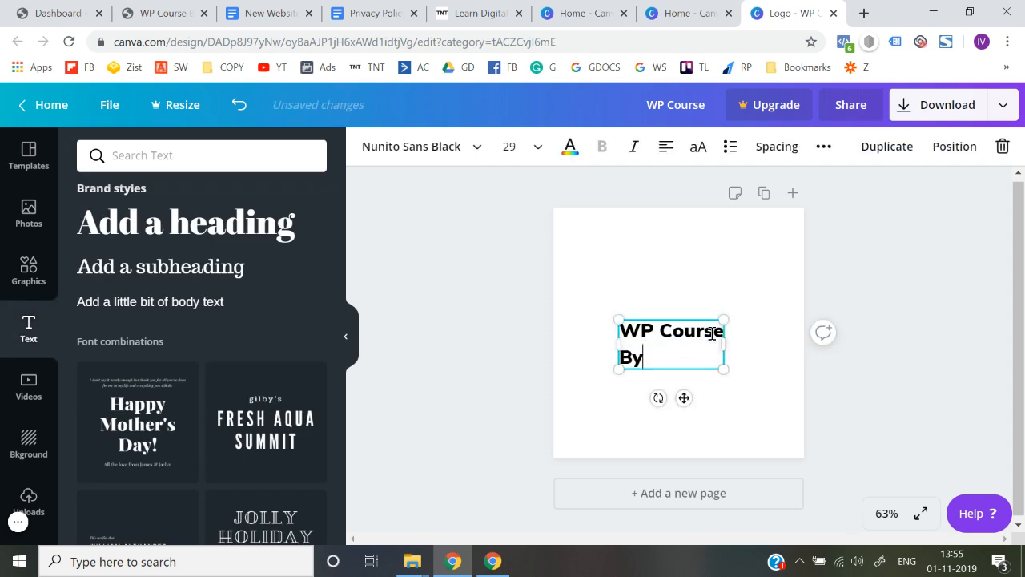
drag(726, 344, 751, 344)
drag(616, 345, 658, 335)
click(474, 393)
click(504, 347)
- Duplicate the "WP Course By" text, place the copy directly beneath it, and replace its wording with the course author's first name
click(647, 330)
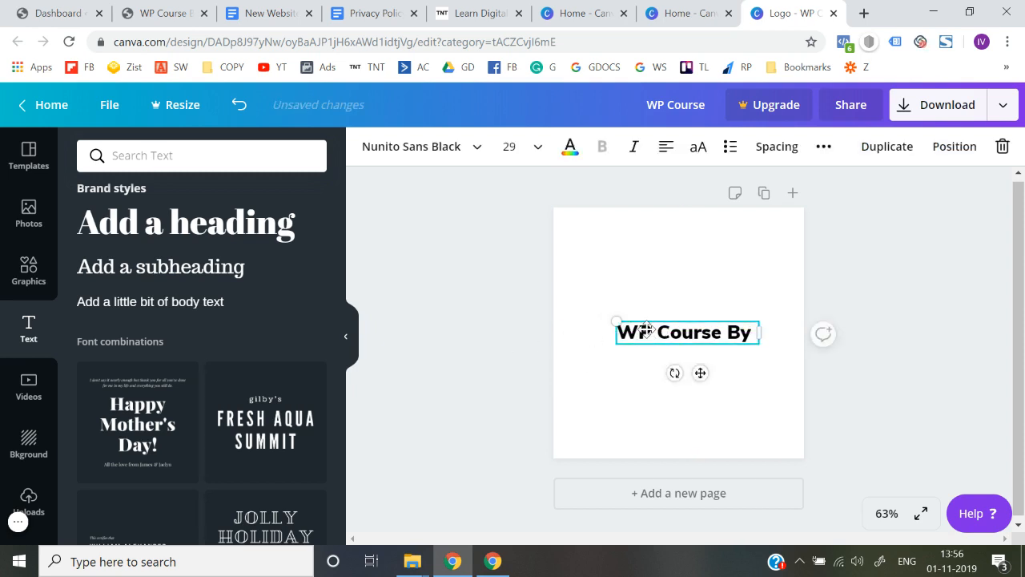
key(ctrl+c)
key(ctrl+v)
drag(654, 342, 653, 355)
double_click(653, 355)
double_click(652, 355)
key(ctrl+a)
text(Dee)
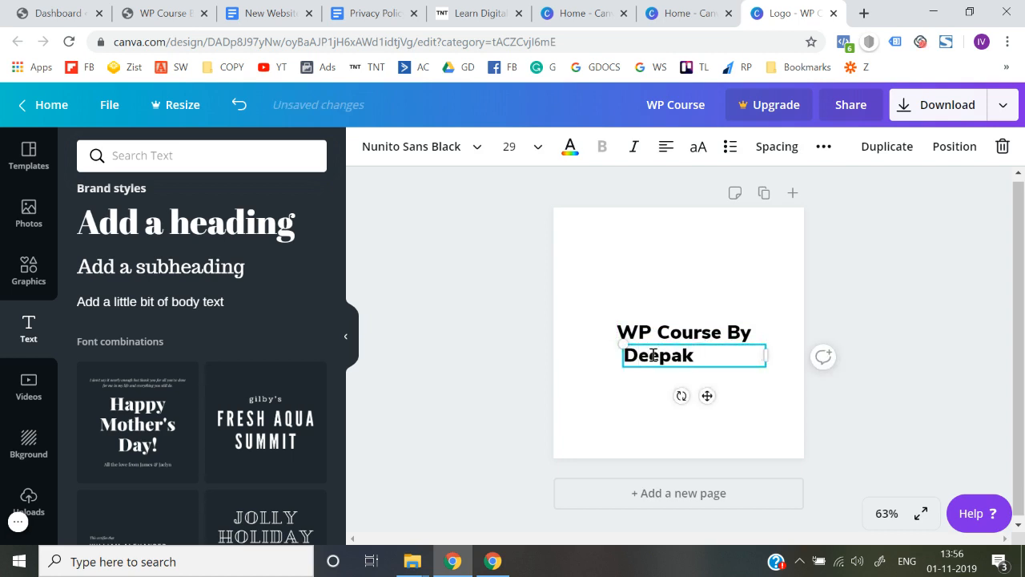
- Browse the English fonts and try Beach Resort on the author's name line
click(474, 148)
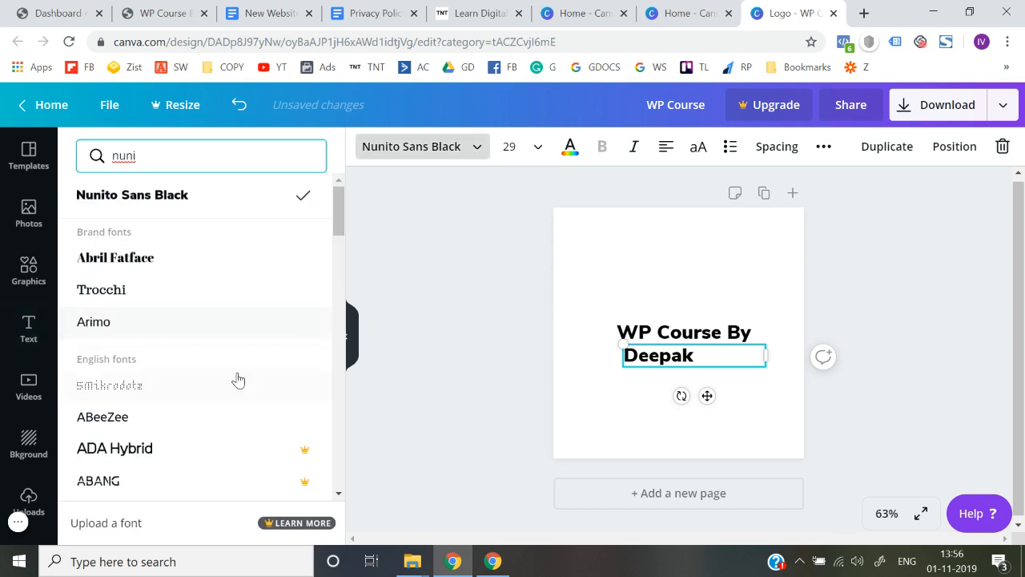
scroll(238, 380, down, 1)
scroll(238, 380, down, 7)
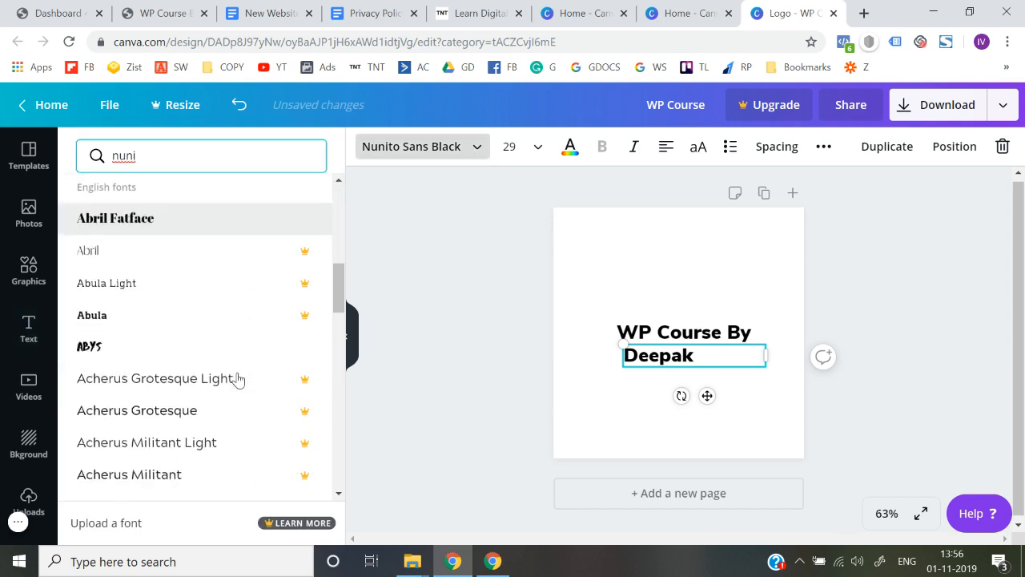
scroll(238, 380, down, 3)
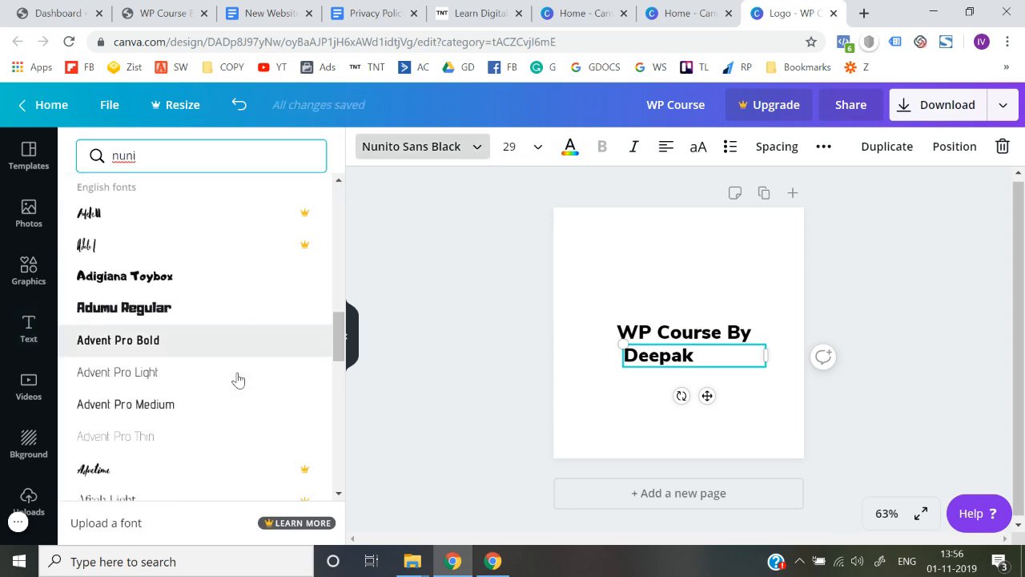
scroll(238, 380, up, 1)
scroll(238, 379, down, 4)
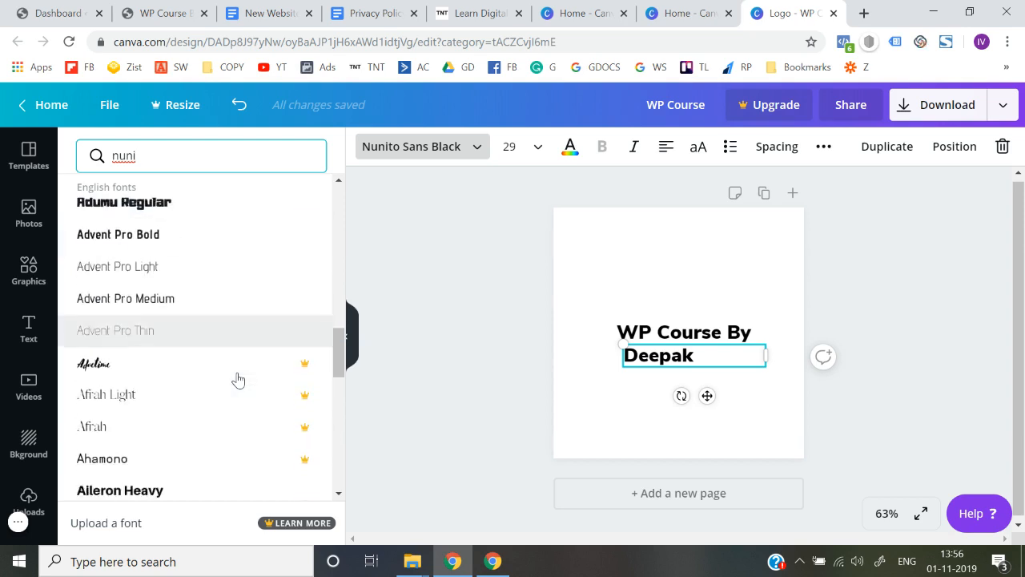
scroll(238, 380, down, 3)
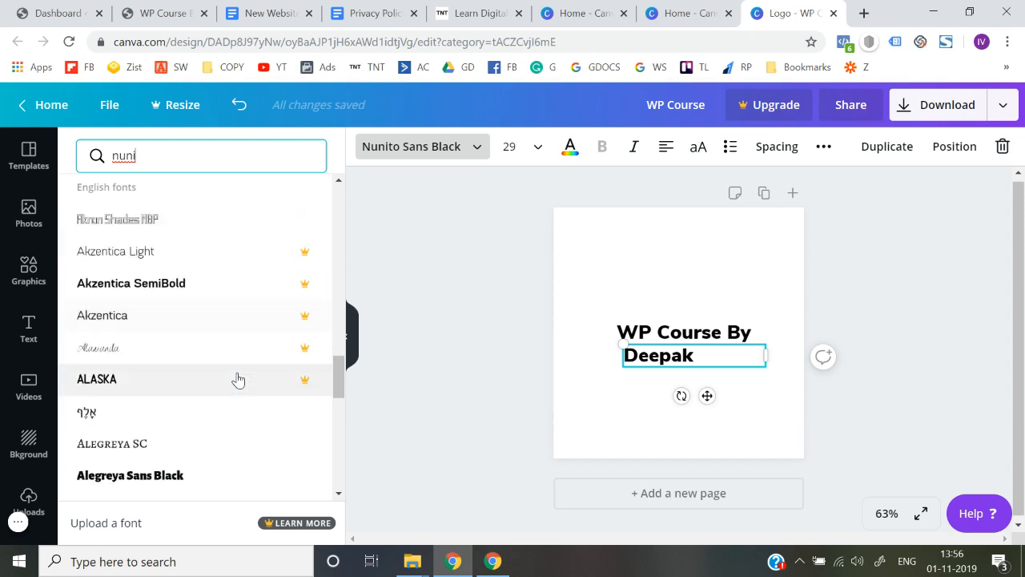
scroll(238, 380, down, 3)
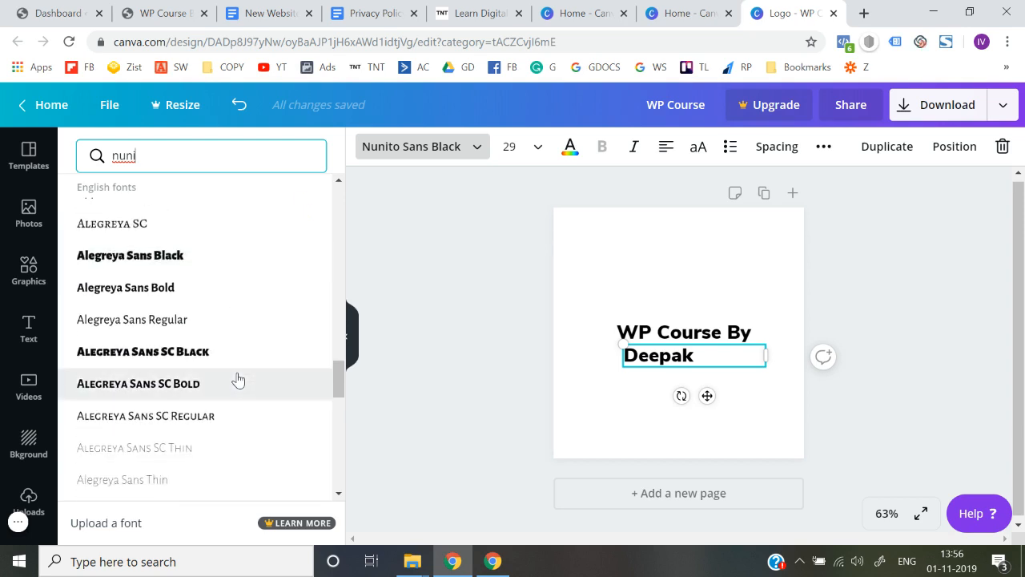
scroll(238, 380, down, 5)
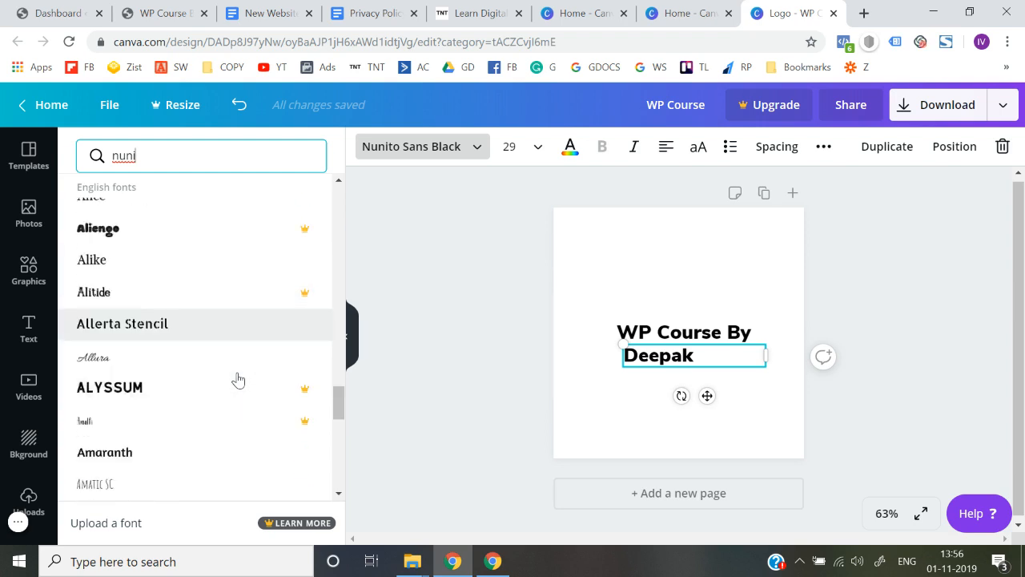
scroll(238, 380, down, 2)
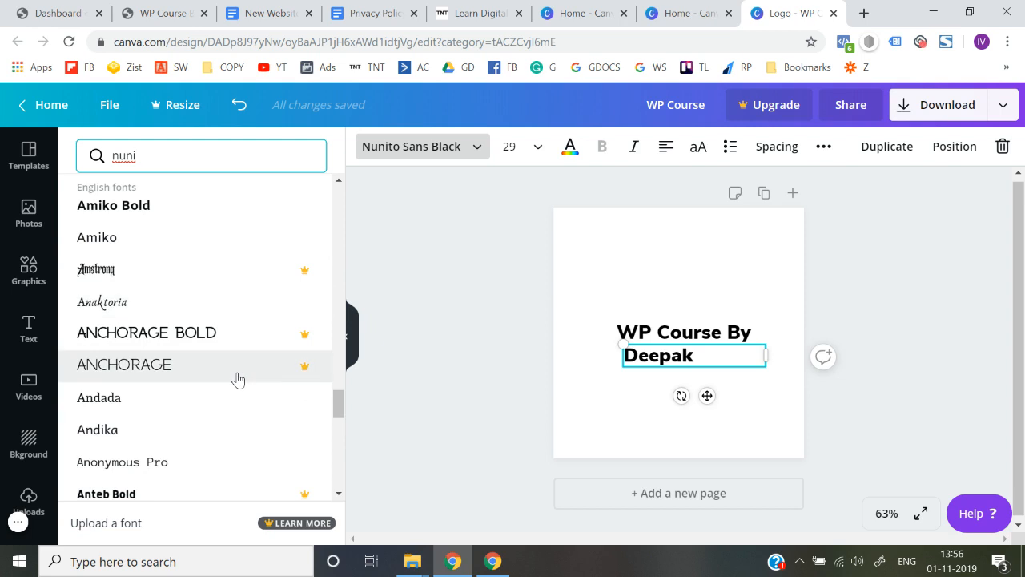
scroll(238, 380, down, 5)
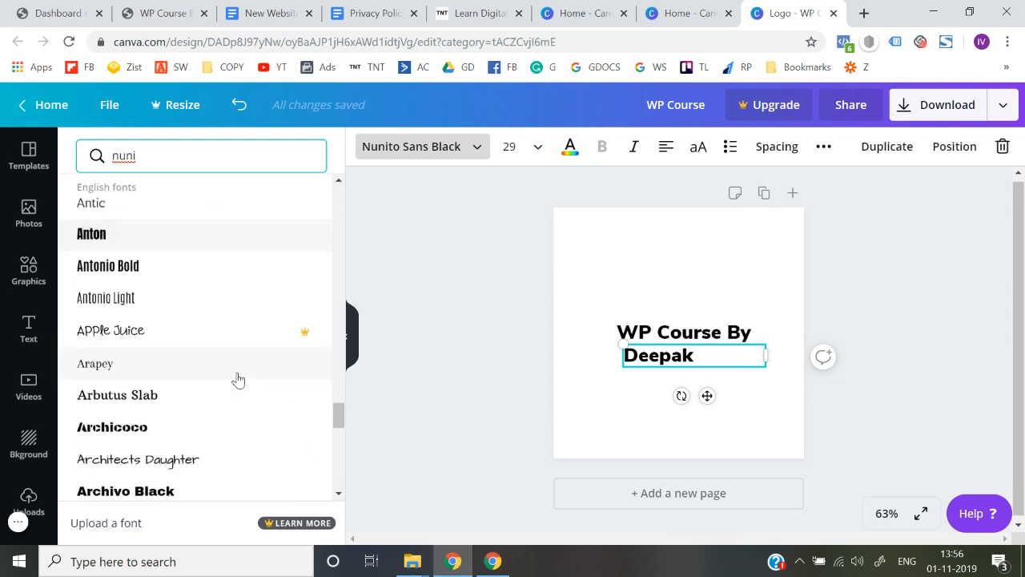
scroll(238, 379, down, 4)
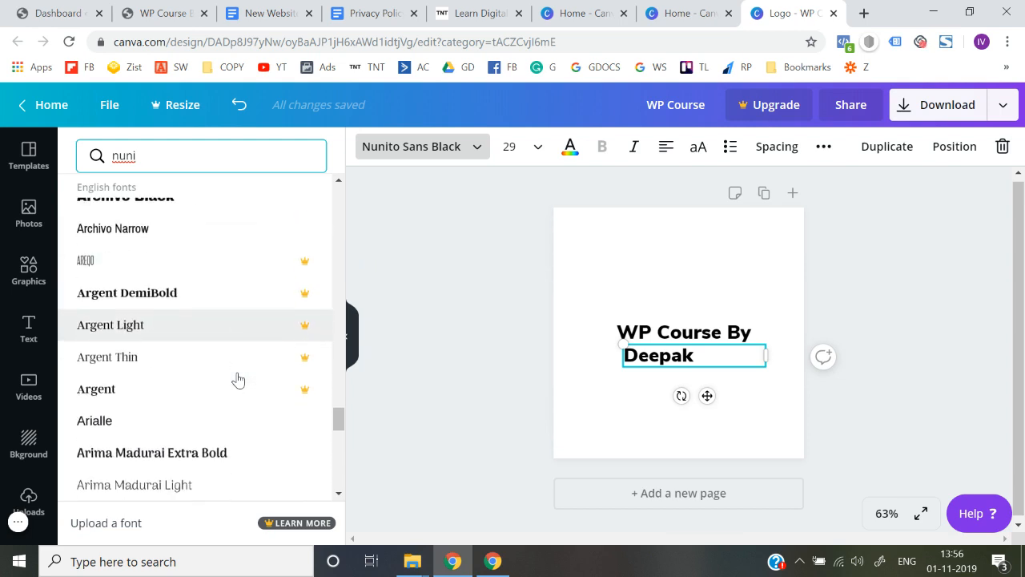
scroll(238, 380, down, 6)
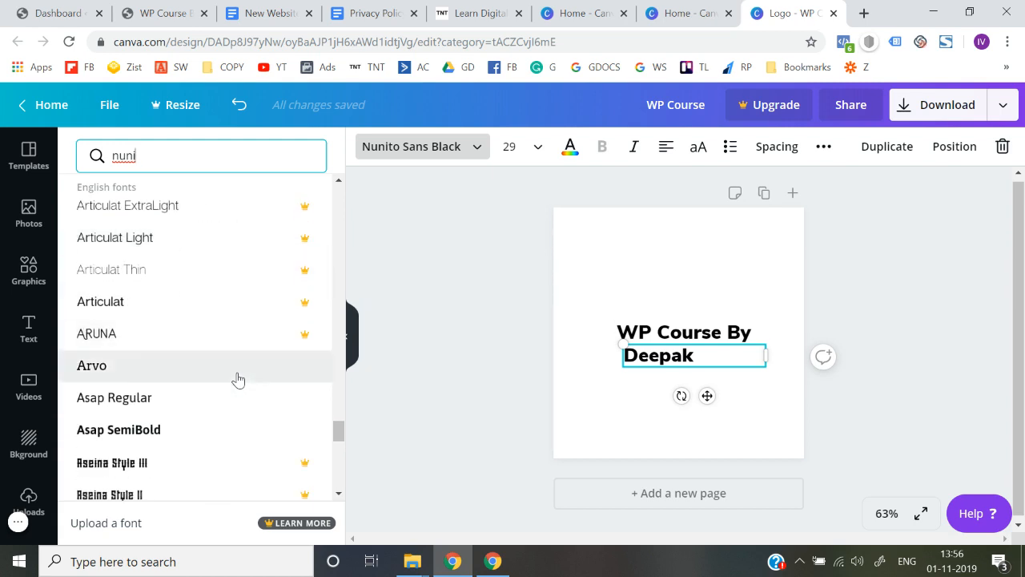
scroll(238, 380, down, 8)
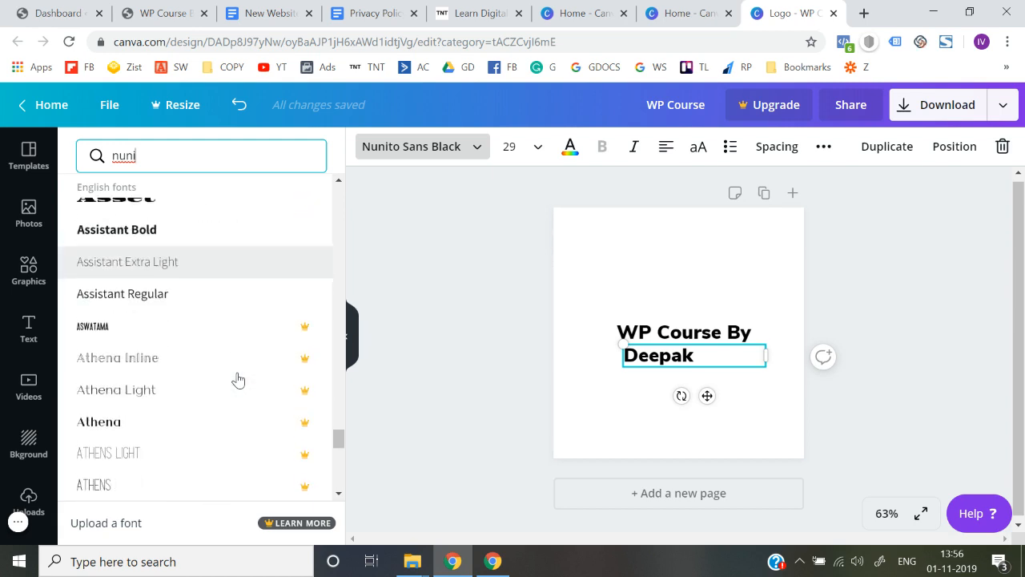
scroll(238, 380, down, 4)
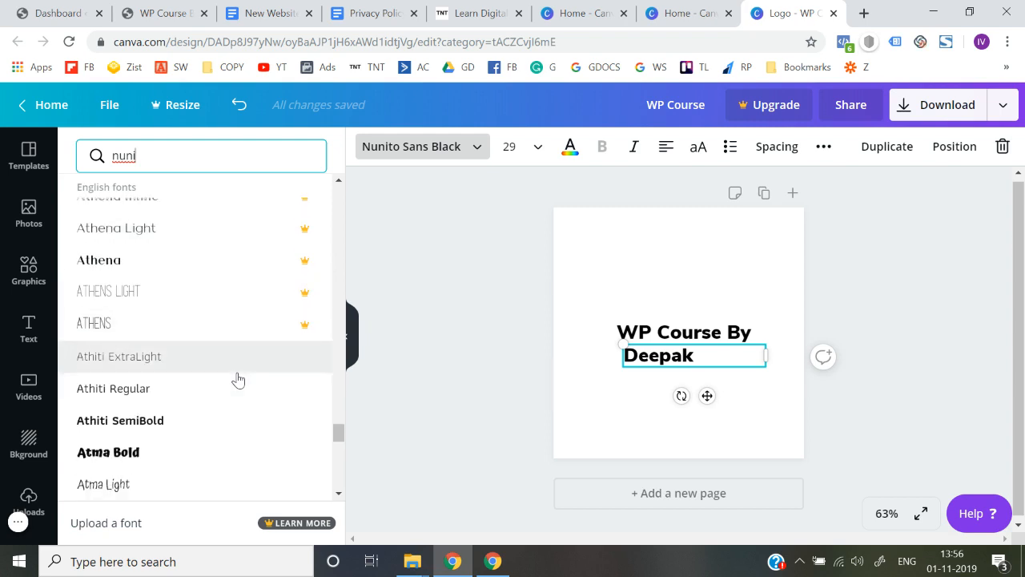
scroll(238, 380, down, 2)
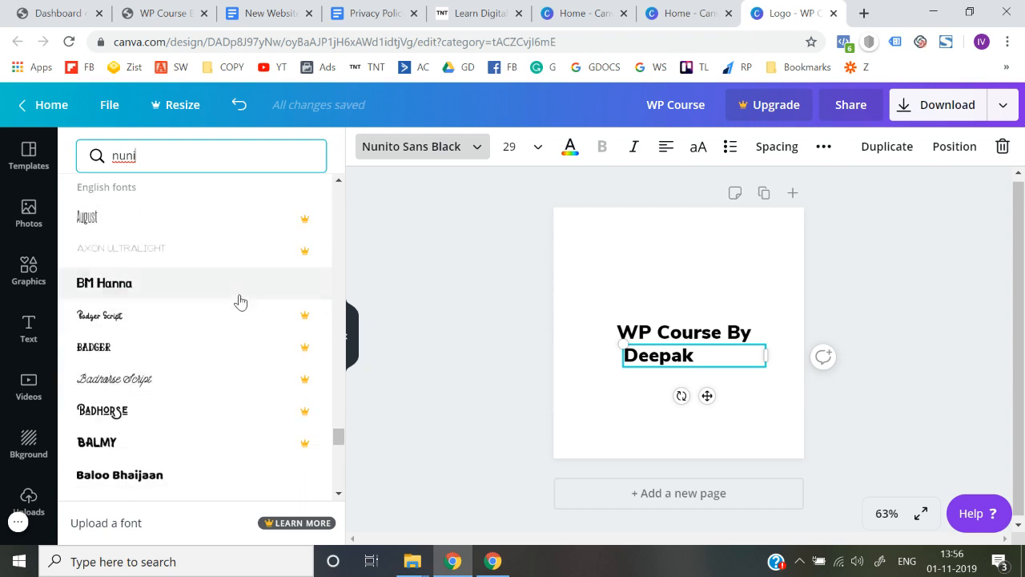
scroll(223, 325, down, 3)
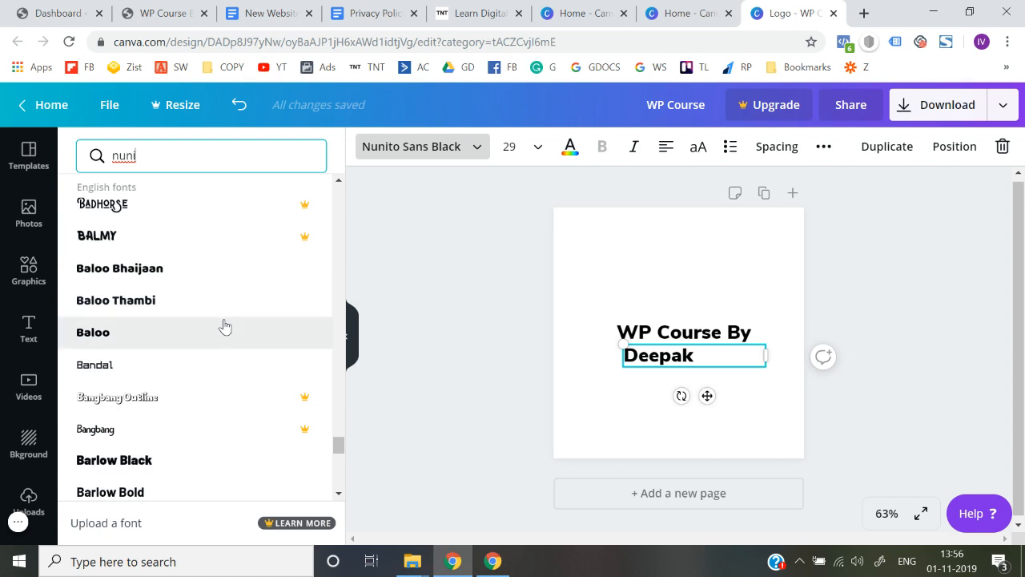
scroll(204, 360, down, 3)
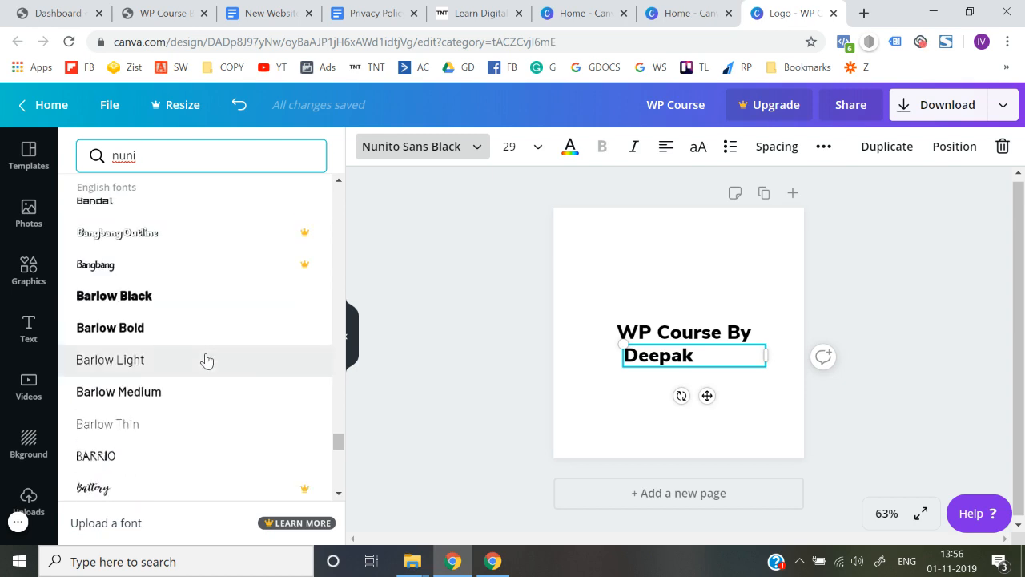
scroll(160, 432, down, 2)
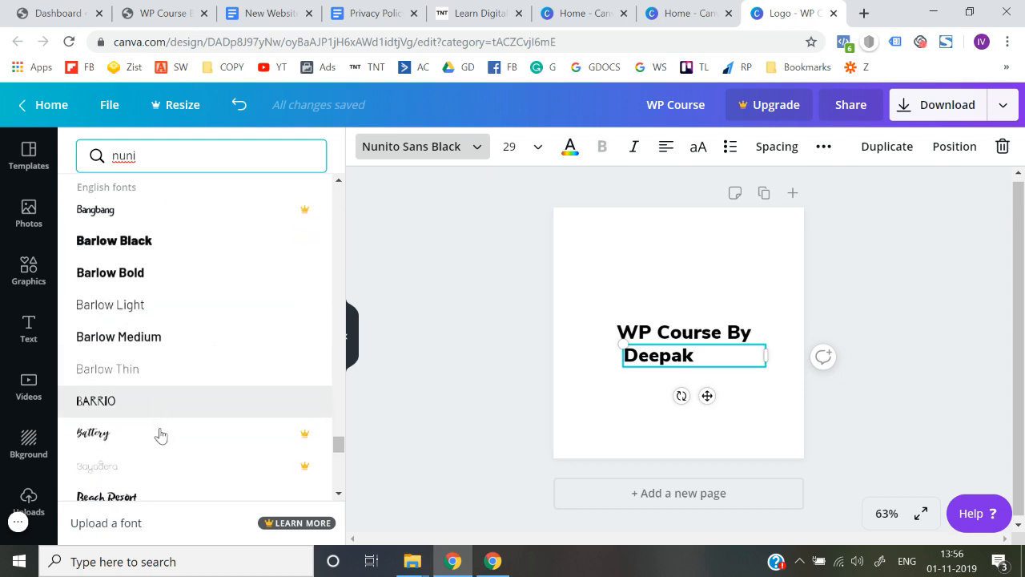
scroll(141, 454, down, 1)
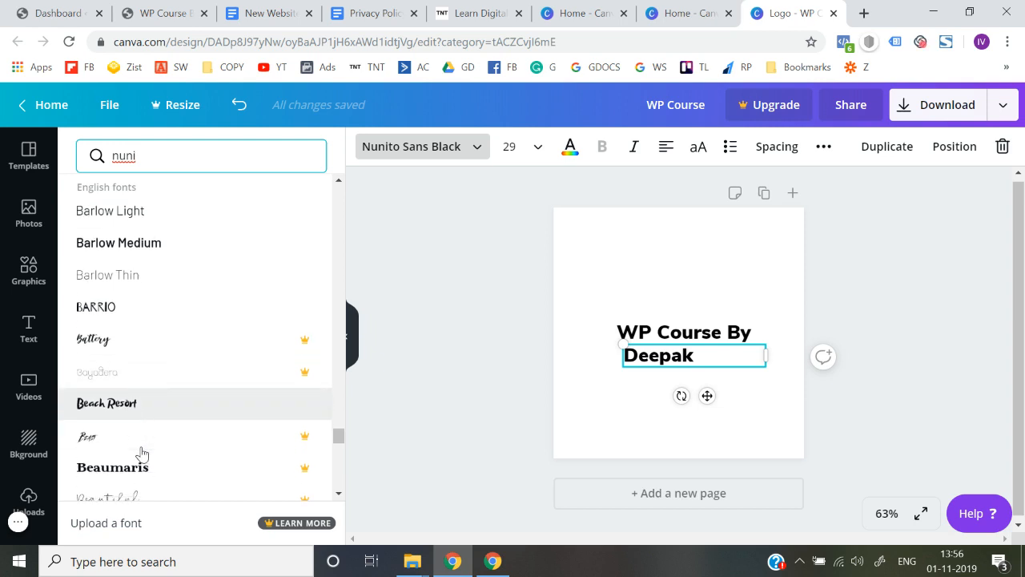
click(169, 418)
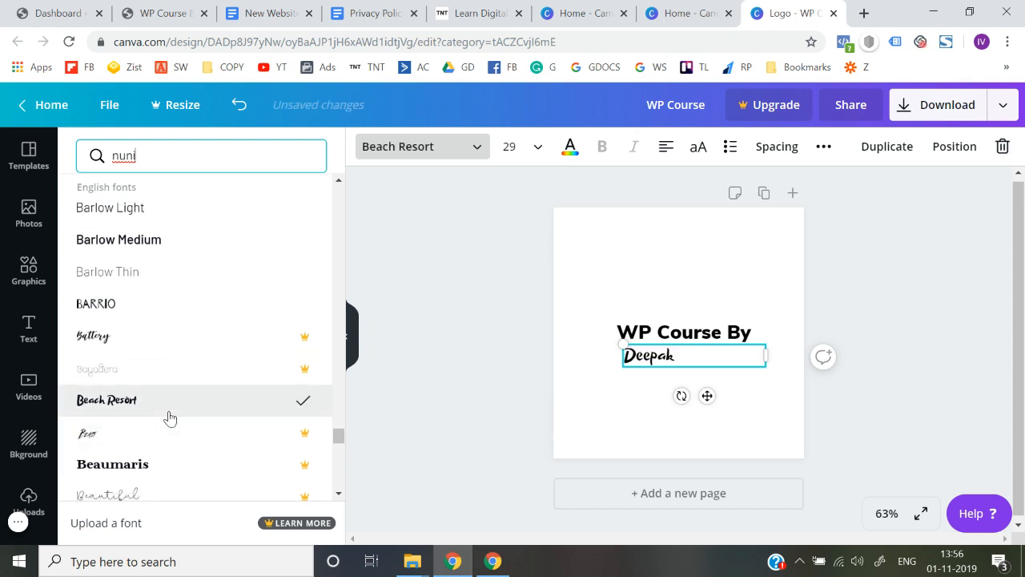
- Try the Belleza and Bhavuka fonts on the author's name line
scroll(170, 417, down, 3)
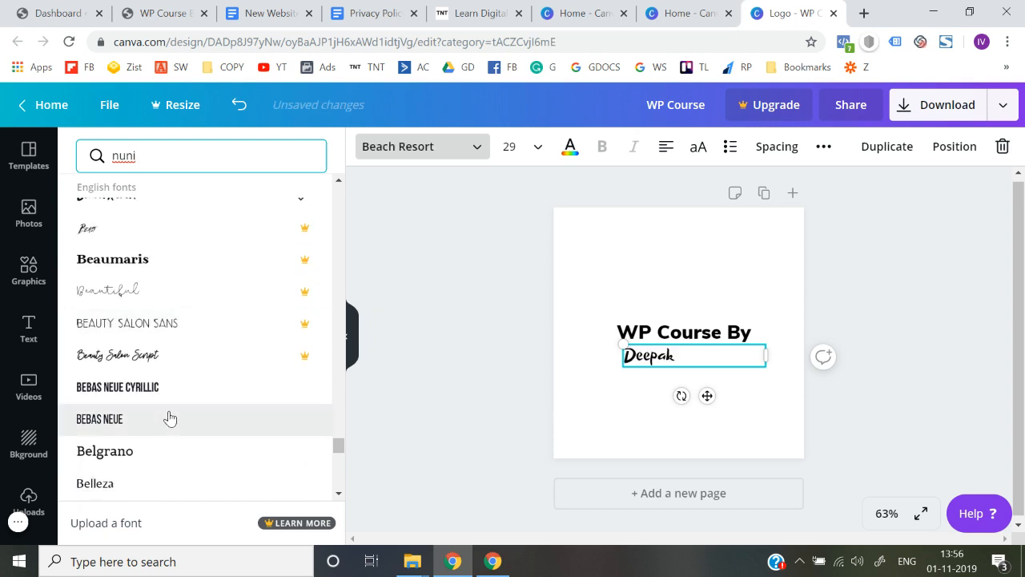
scroll(169, 418, down, 2)
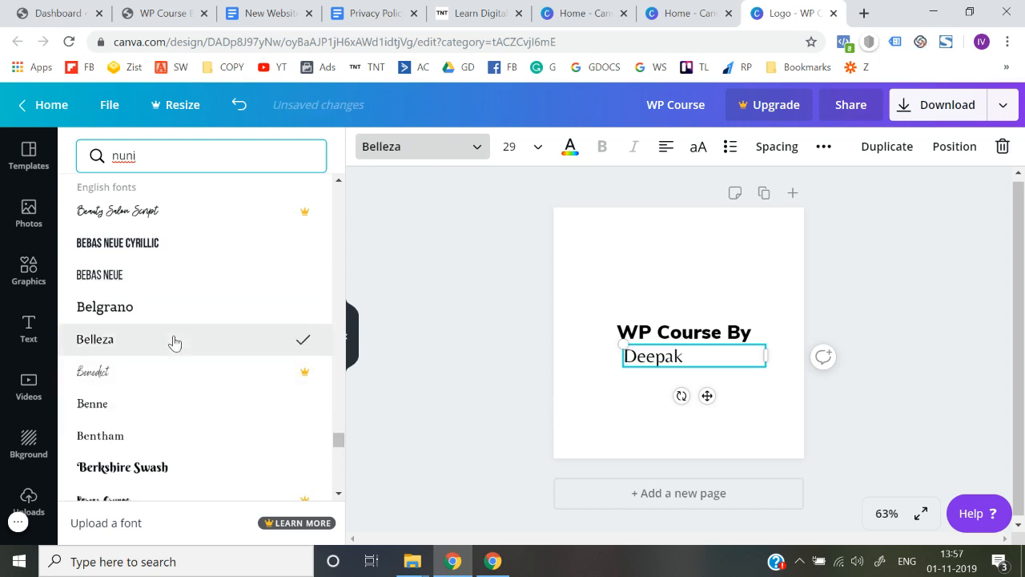
scroll(174, 342, down, 6)
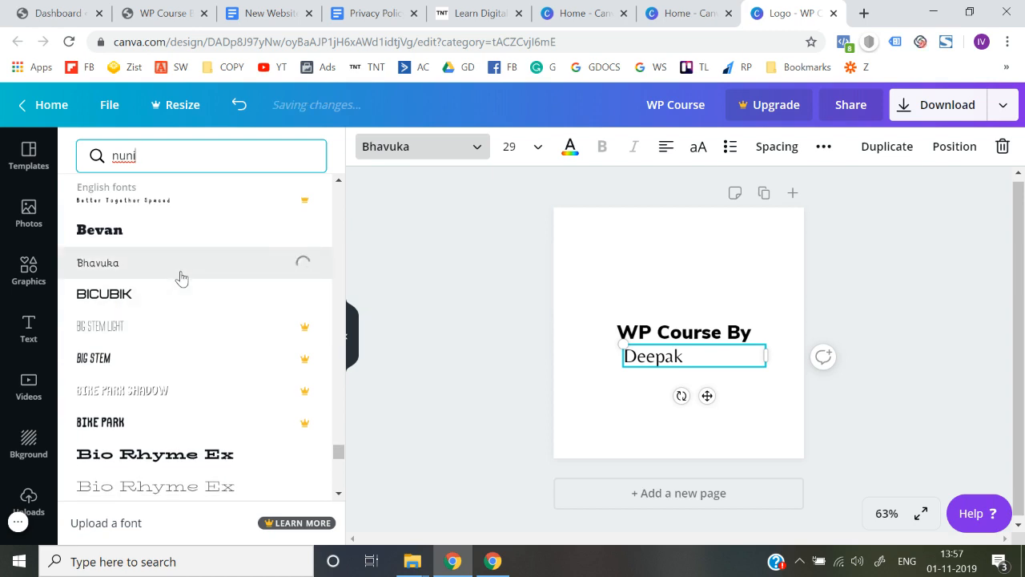
- Set the font of the author's name line to Cagliostro
scroll(181, 277, down, 4)
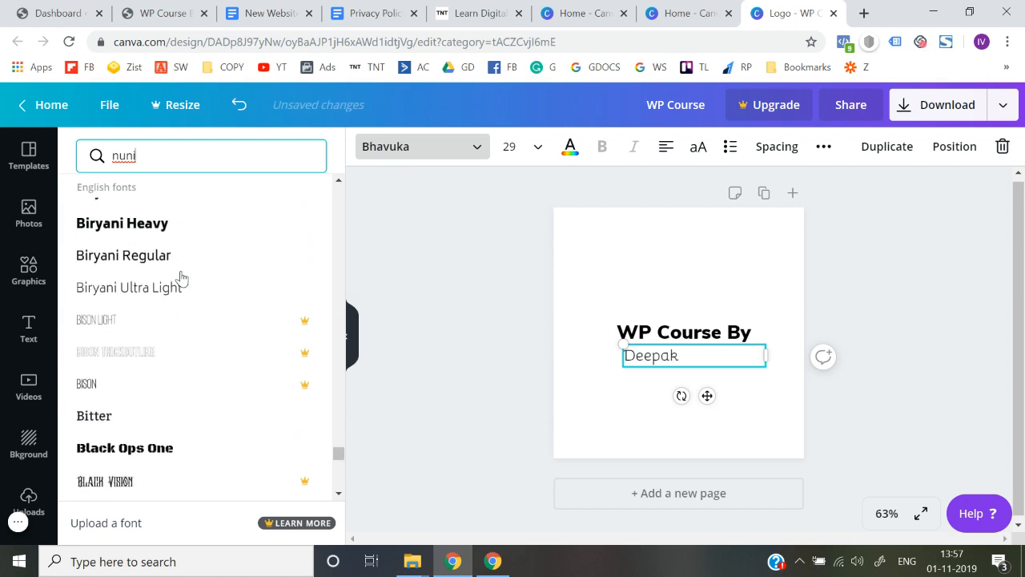
scroll(178, 293, down, 8)
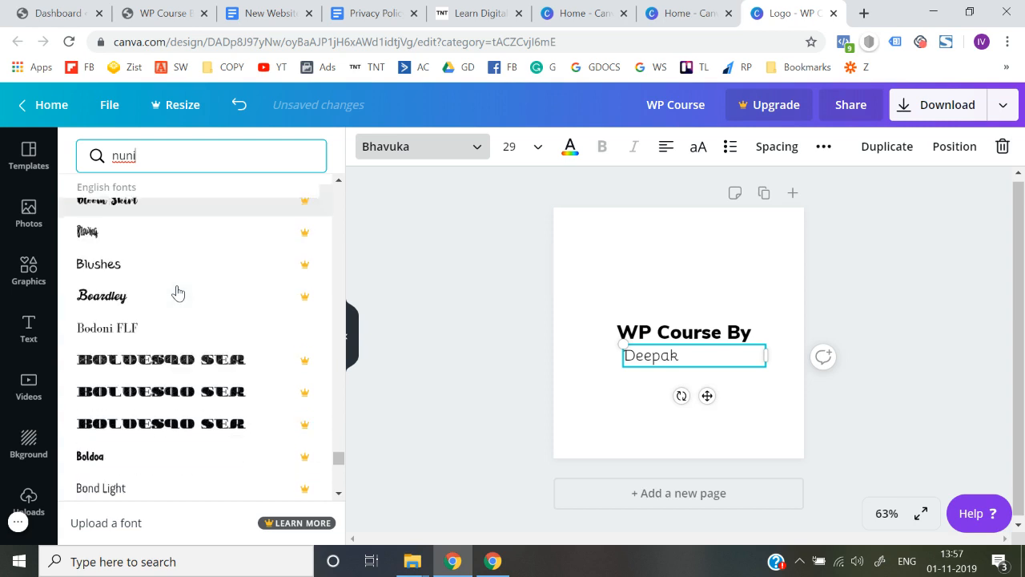
scroll(177, 292, down, 6)
scroll(178, 292, down, 6)
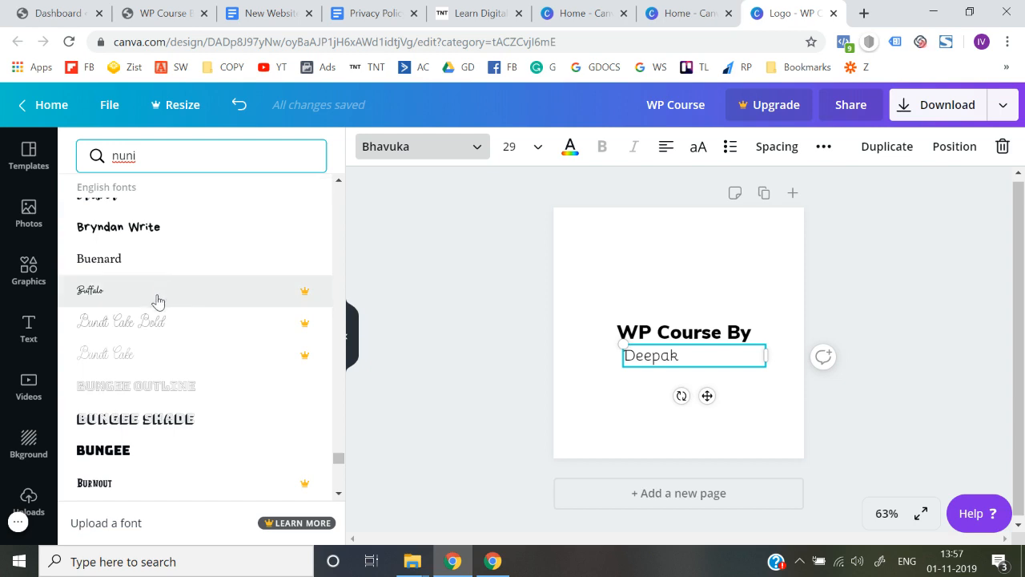
scroll(171, 440, down, 5)
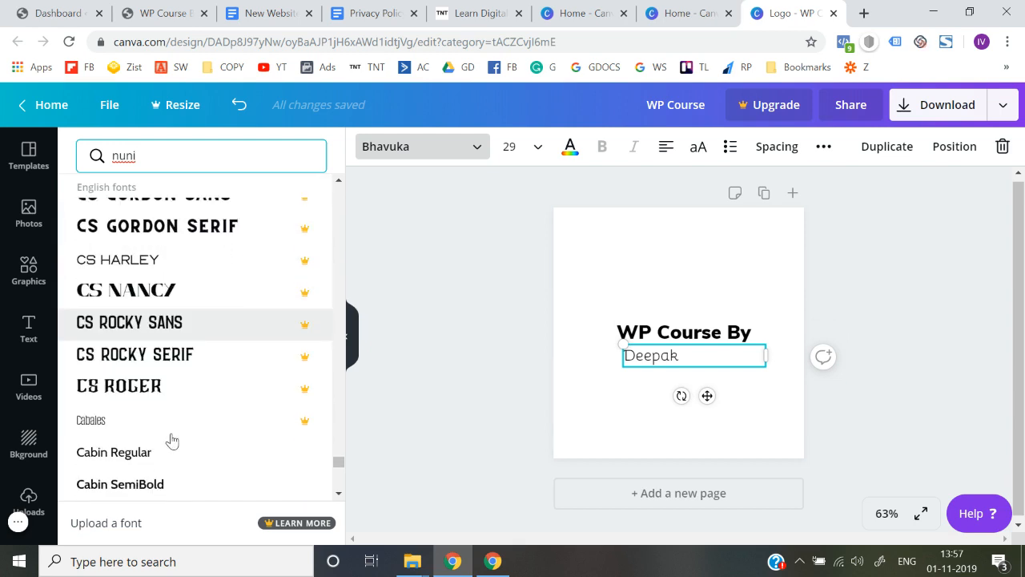
scroll(171, 440, down, 2)
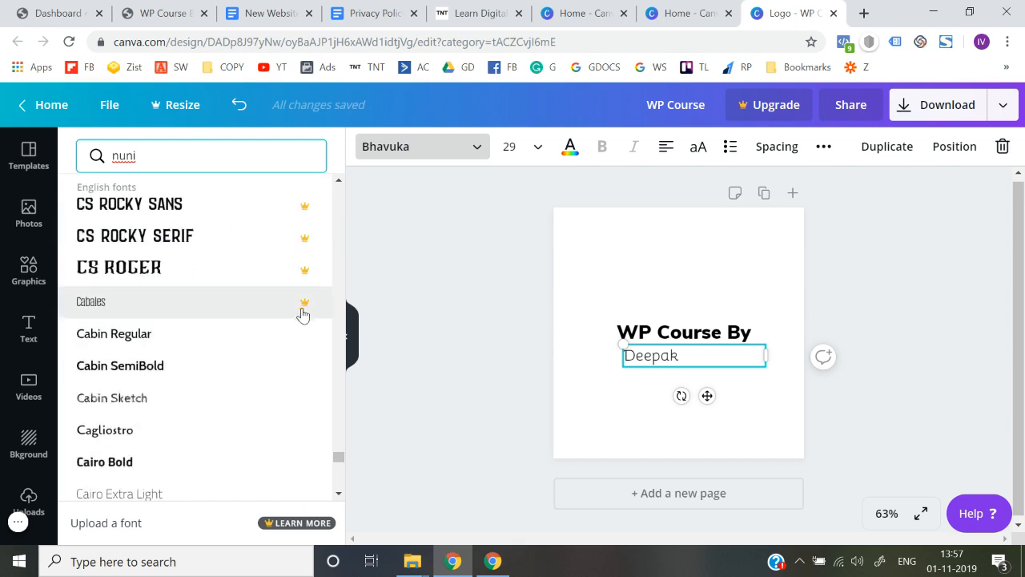
scroll(219, 367, down, 1)
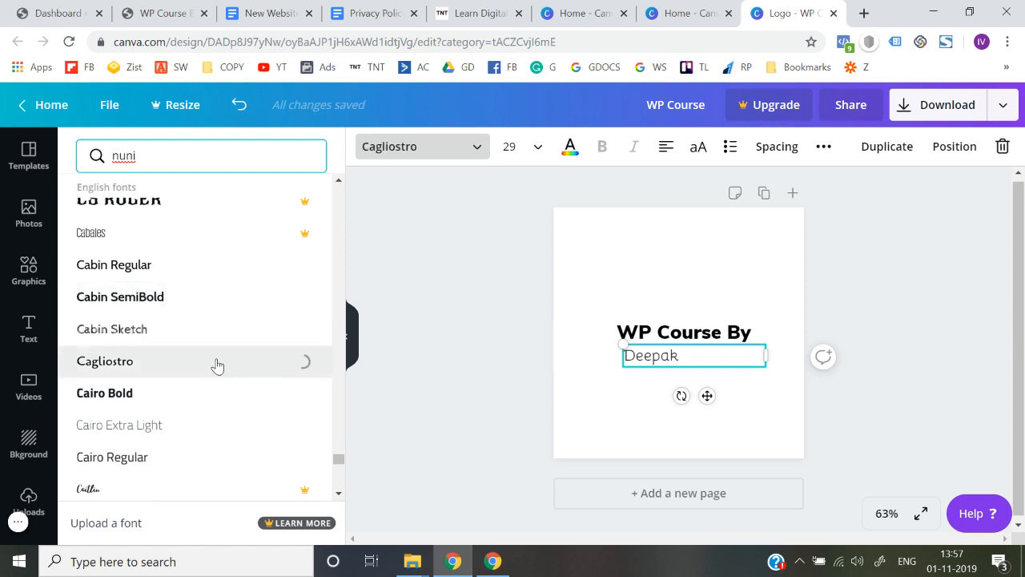
- Browse the English fonts and set the author's name line to Chewy
scroll(217, 364, down, 3)
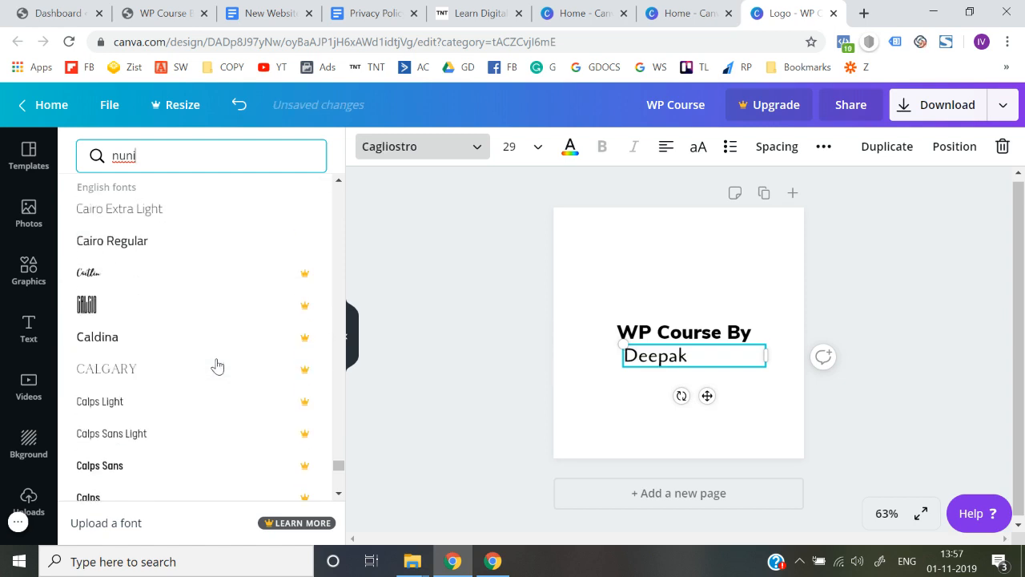
scroll(214, 286, up, 10)
scroll(213, 286, up, 15)
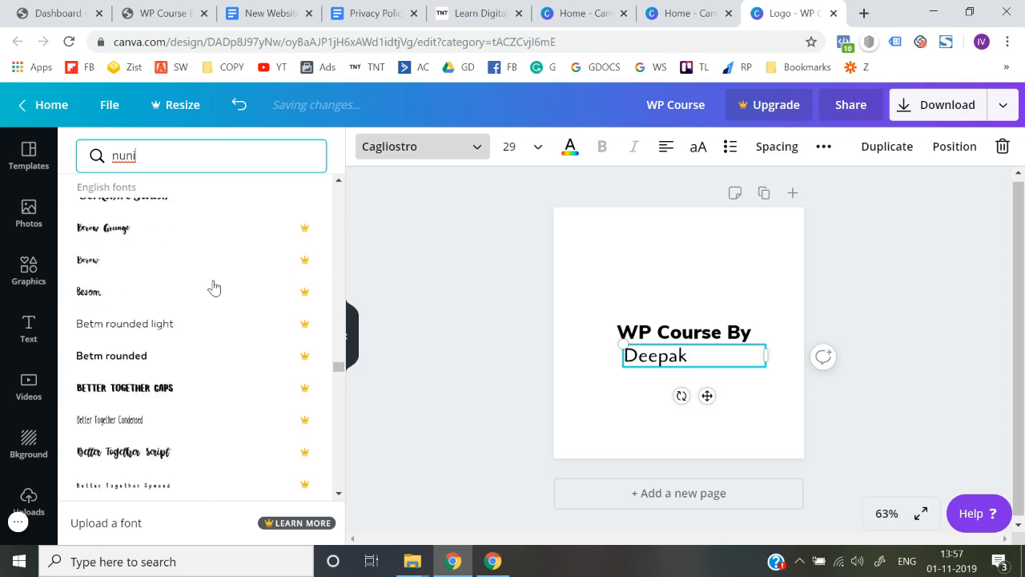
drag(340, 274, 338, 192)
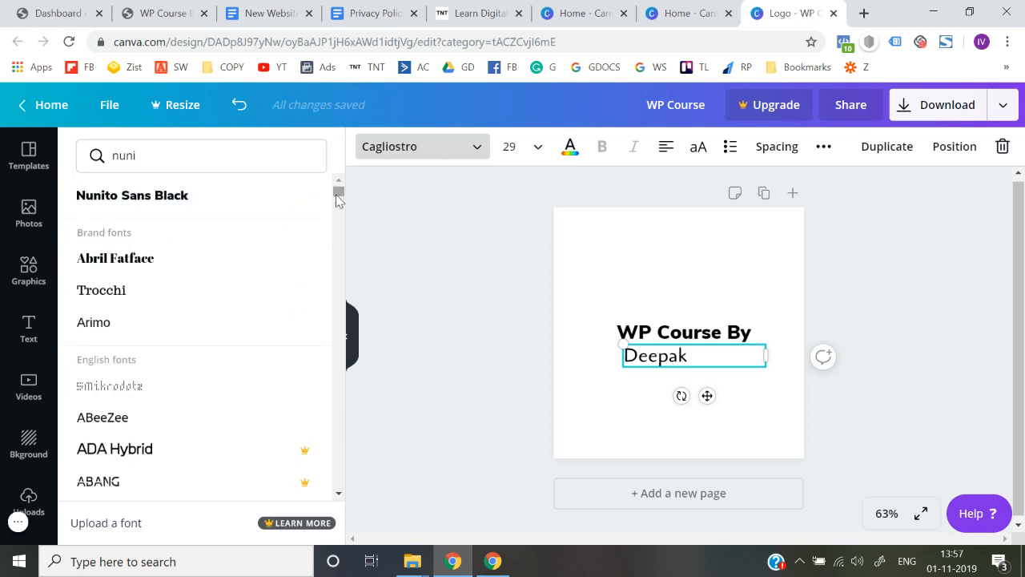
drag(339, 199, 328, 490)
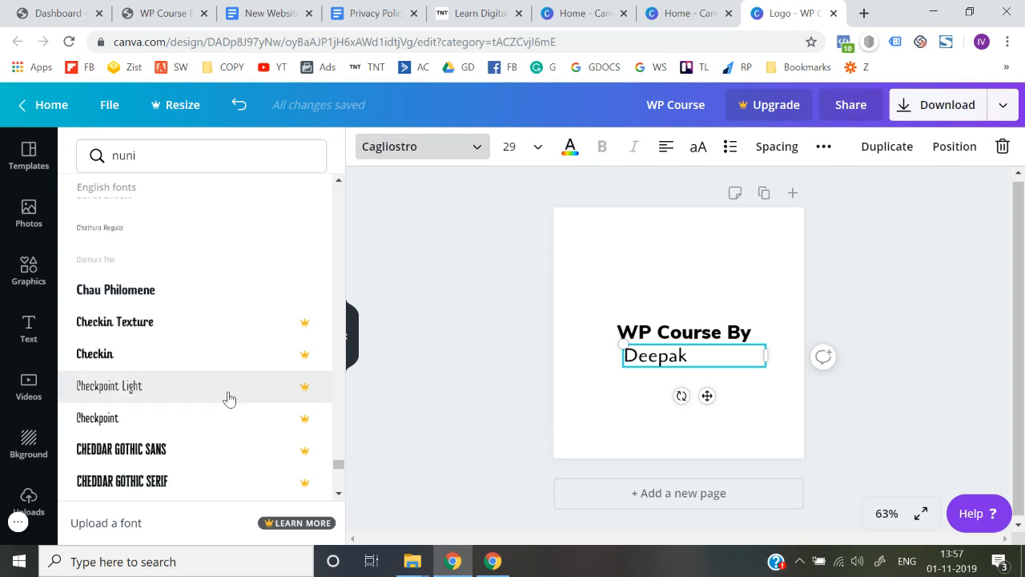
scroll(227, 398, down, 2)
scroll(226, 398, down, 2)
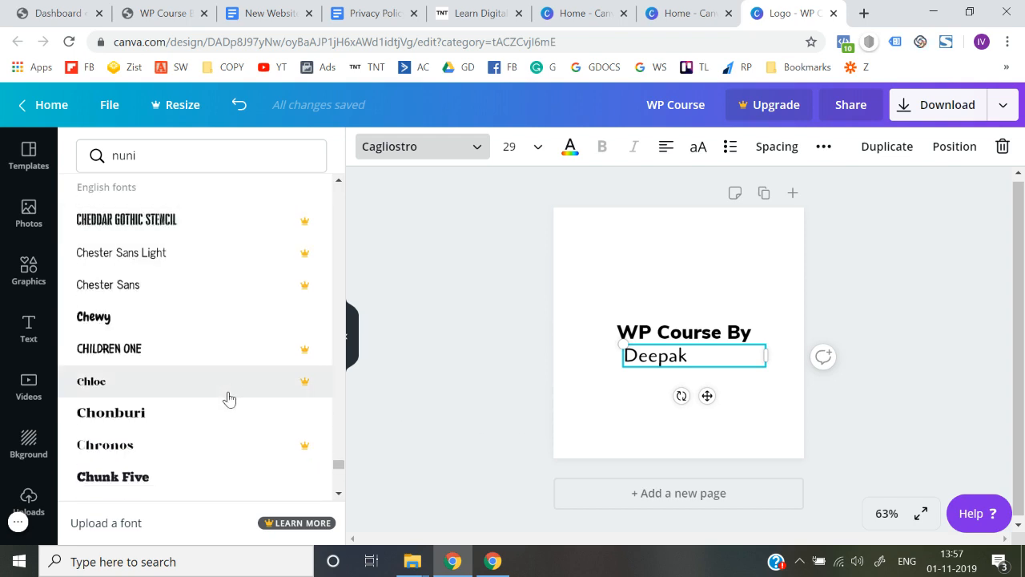
scroll(229, 398, down, 1)
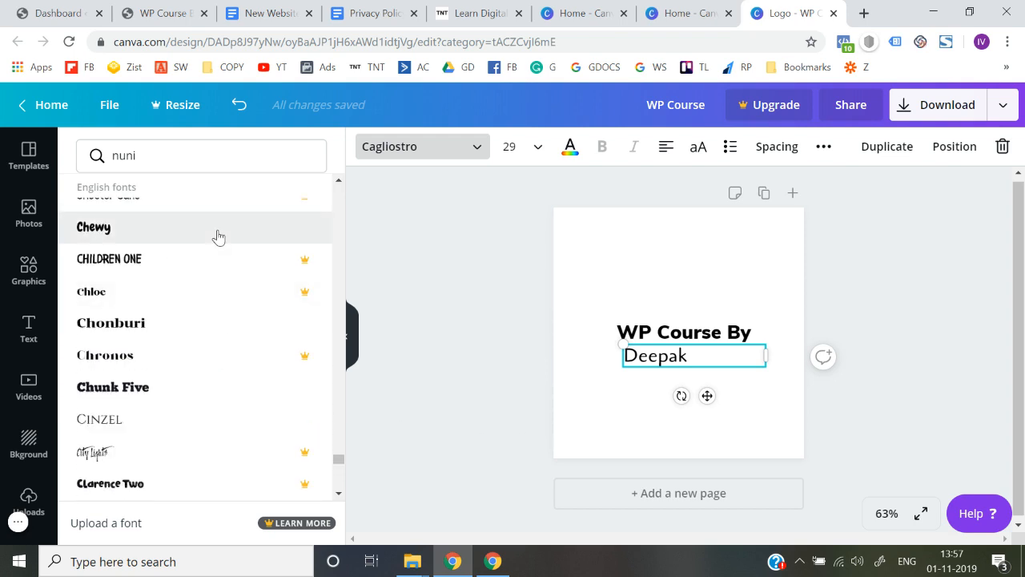
click(500, 382)
- Narrow the author's name text box to fit the name and place it directly beneath "WP Course By"
drag(657, 357, 684, 358)
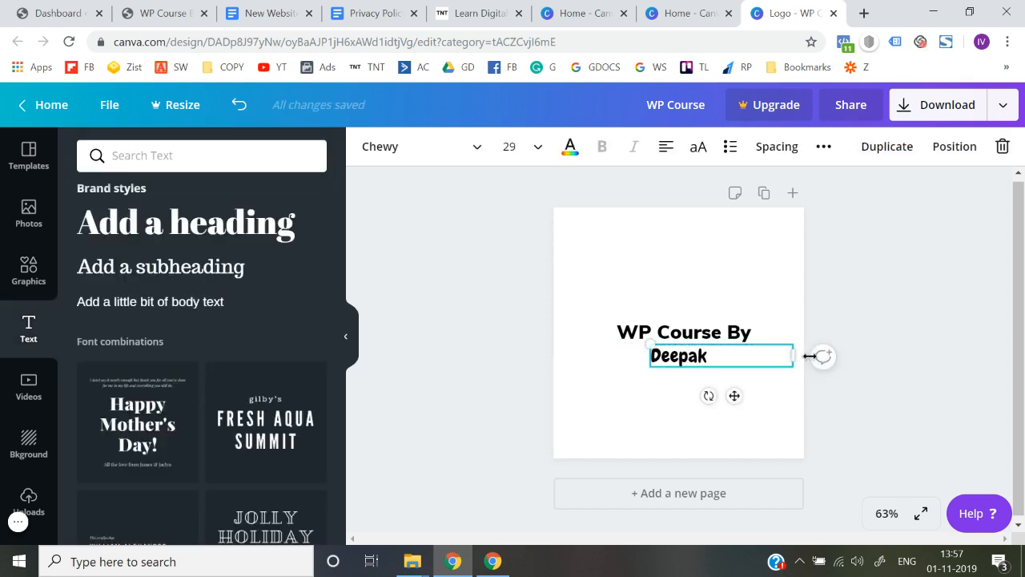
drag(798, 357, 697, 356)
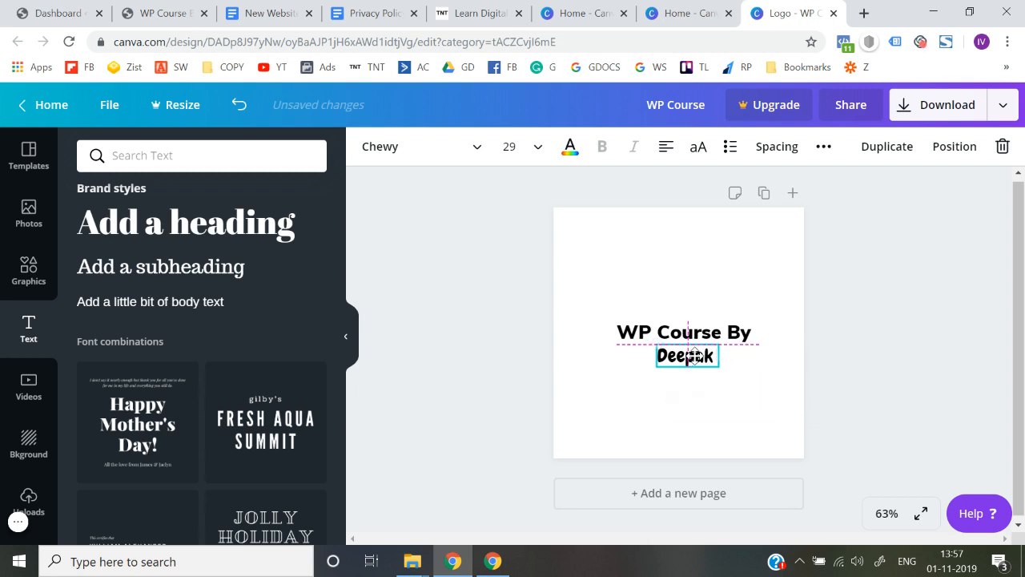
click(550, 383)
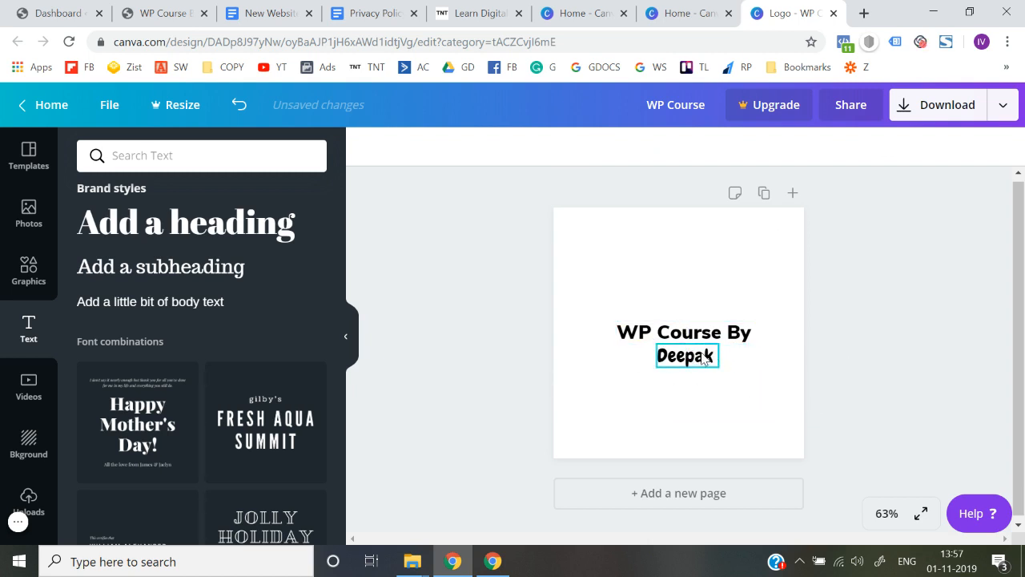
- Centre the two text lines horizontally on the page, and adjust the author's name to sit under the middle of "WP Course By"
click(701, 355)
drag(699, 352, 728, 364)
click(483, 316)
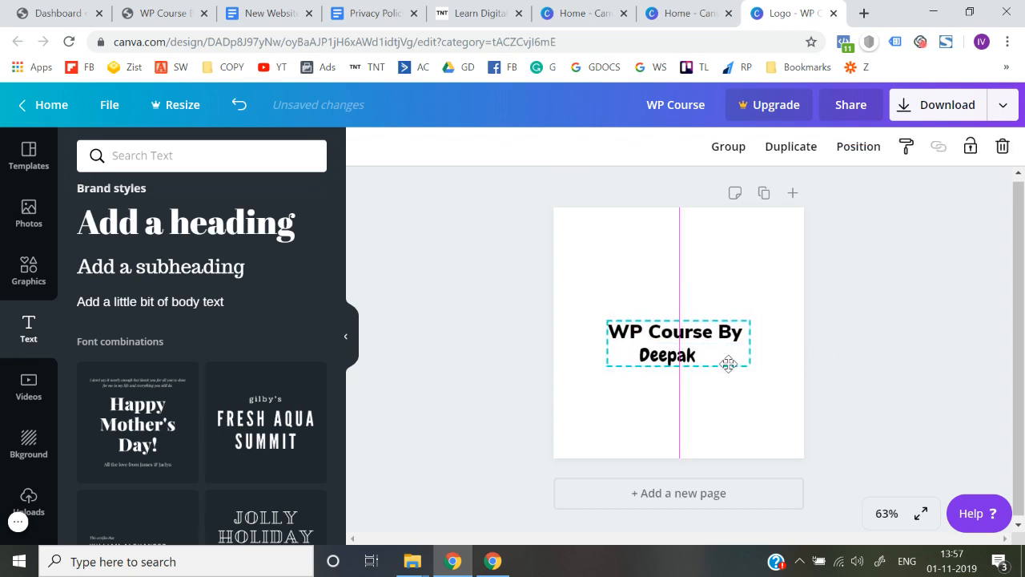
click(502, 366)
click(679, 356)
drag(679, 356, 687, 356)
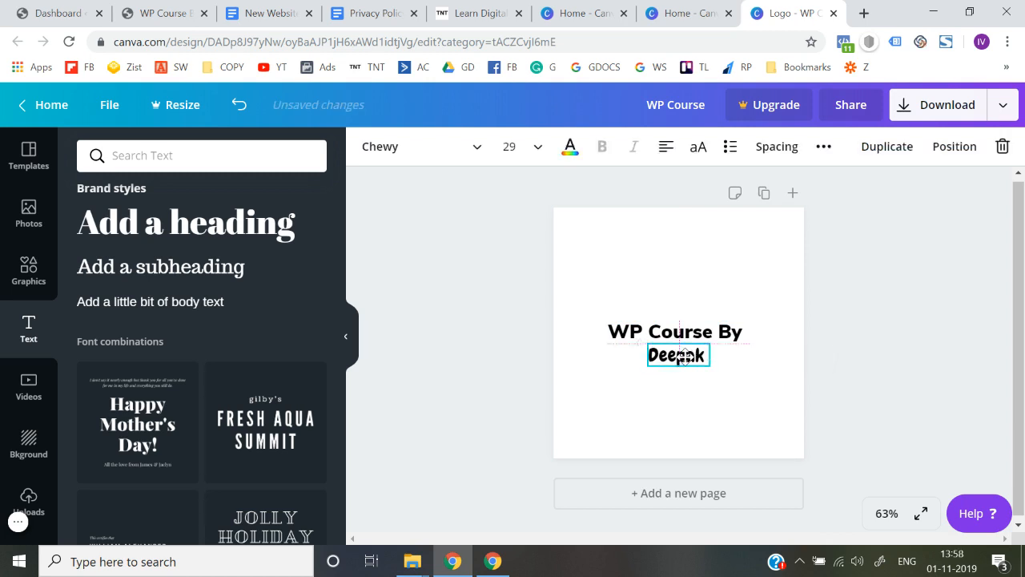
click(491, 381)
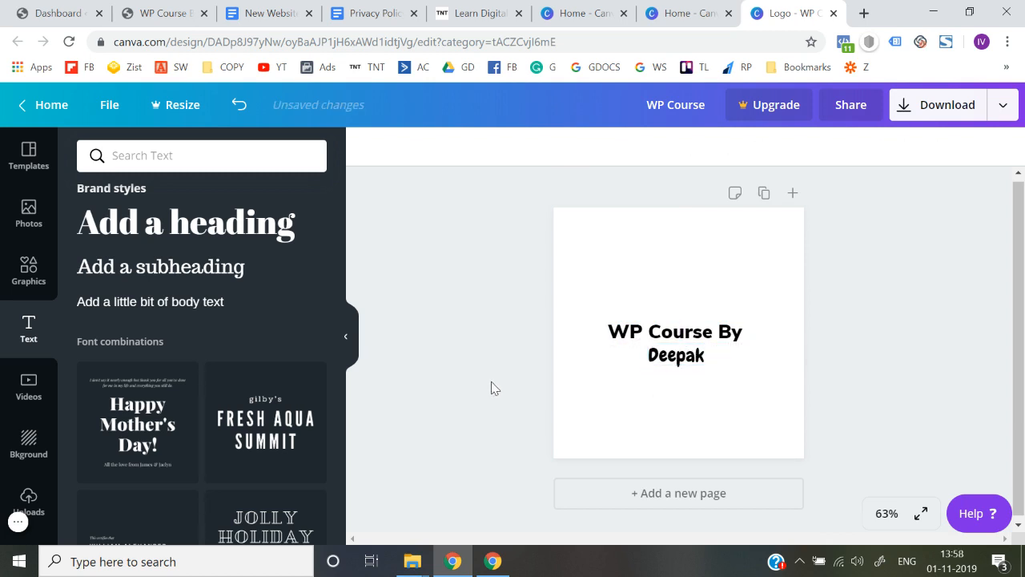
- Search the graphics for "line", add the plain solid line and place it below the author's name
click(28, 272)
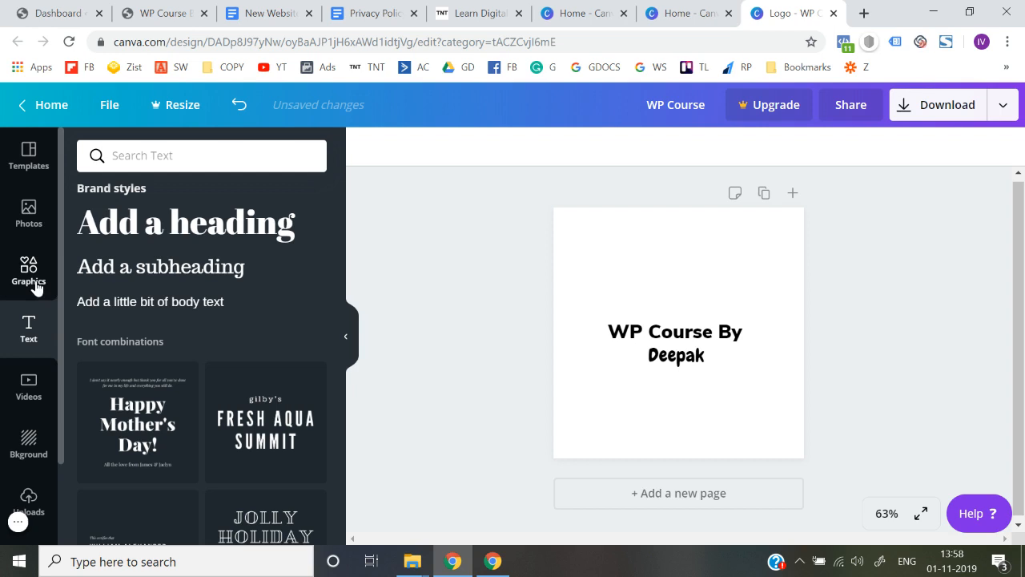
click(171, 161)
text(line)
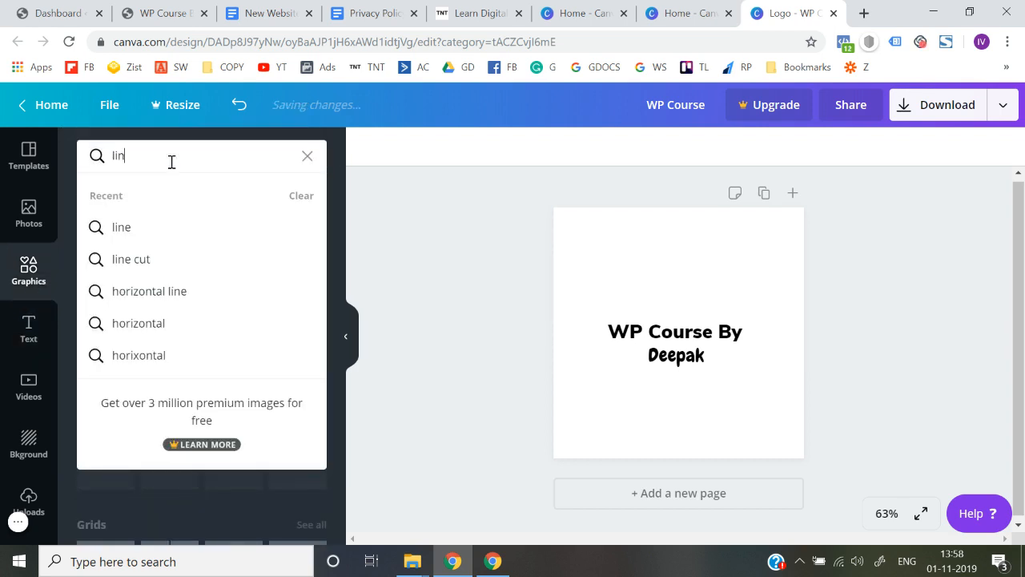
key(Return)
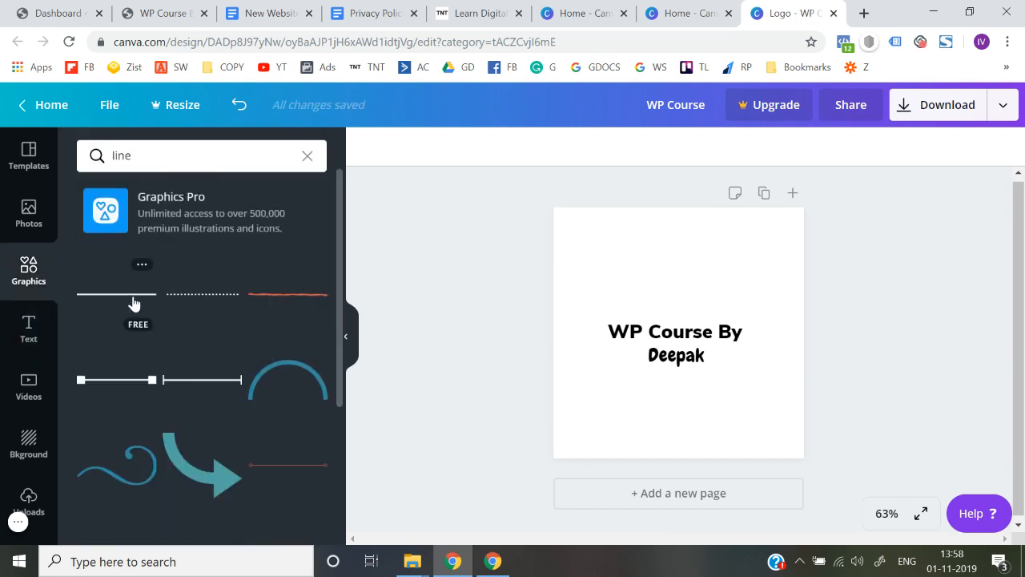
click(134, 303)
drag(602, 327, 601, 371)
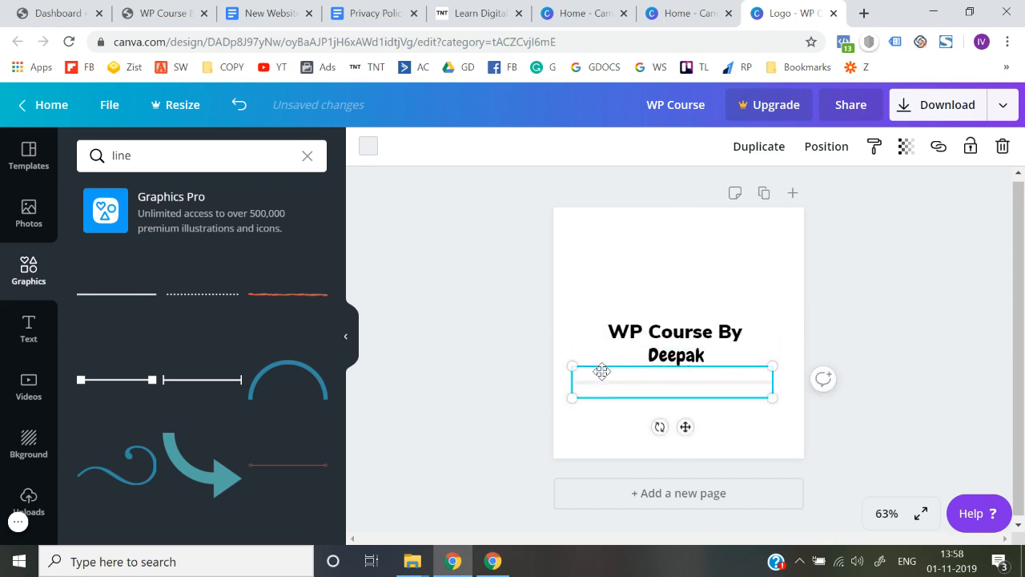
- Colour the line black, shrink it and place it to the left of the author's name
click(371, 146)
click(93, 280)
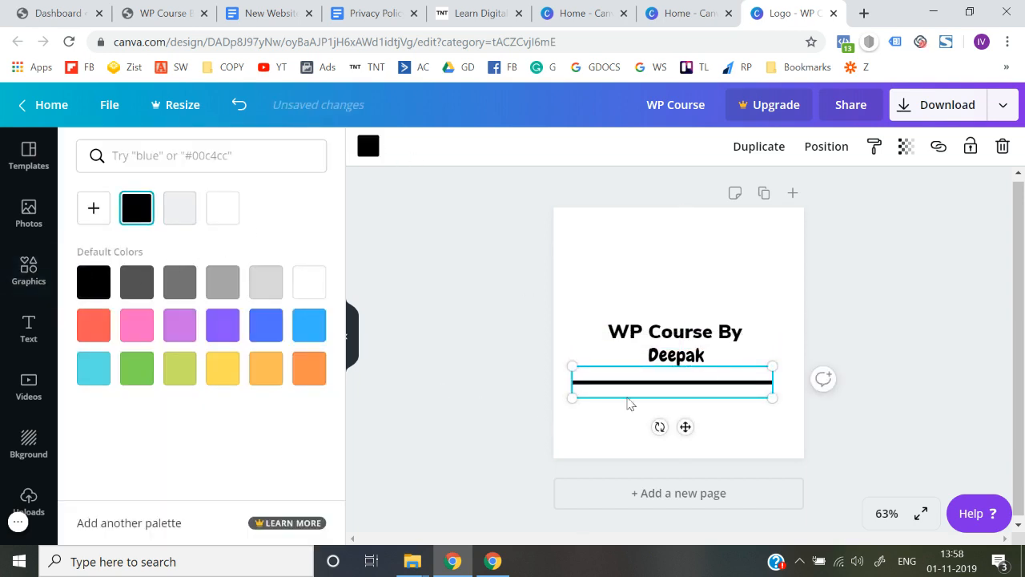
drag(772, 398, 611, 356)
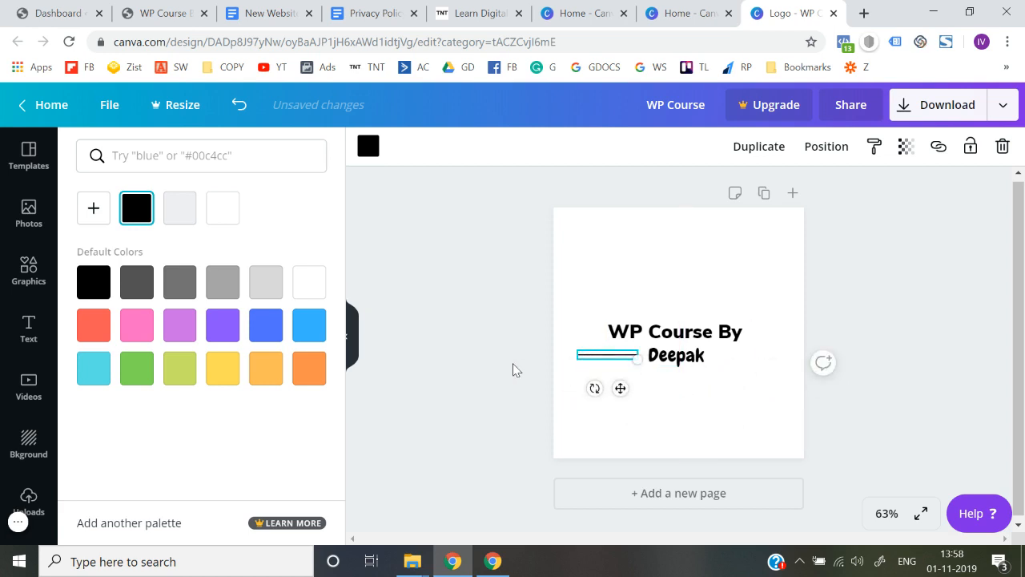
click(513, 366)
click(618, 362)
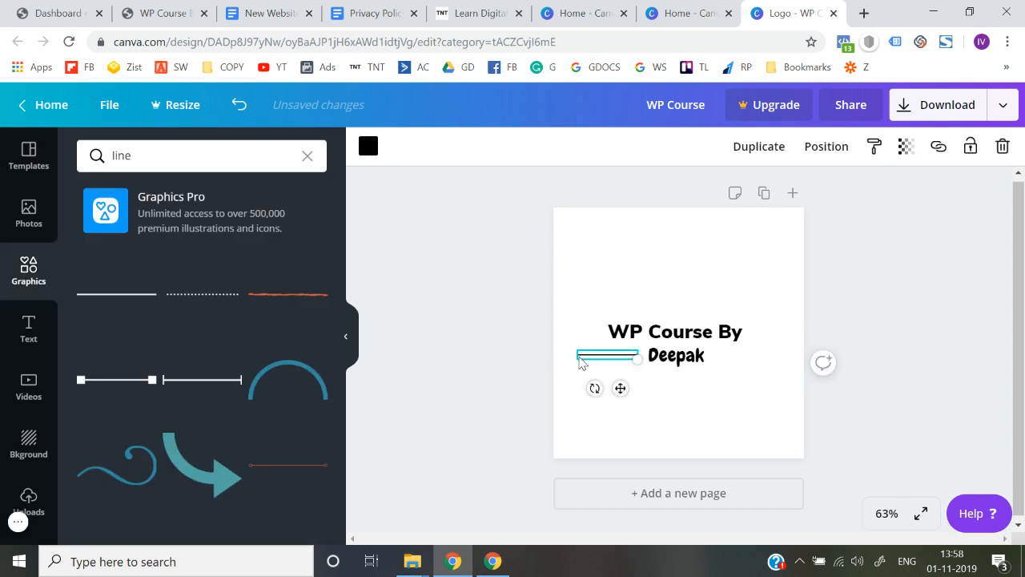
- Shorten the black line further and fit it beside the author's name, near the left edge of "WP Course By"
drag(637, 360, 609, 354)
click(489, 367)
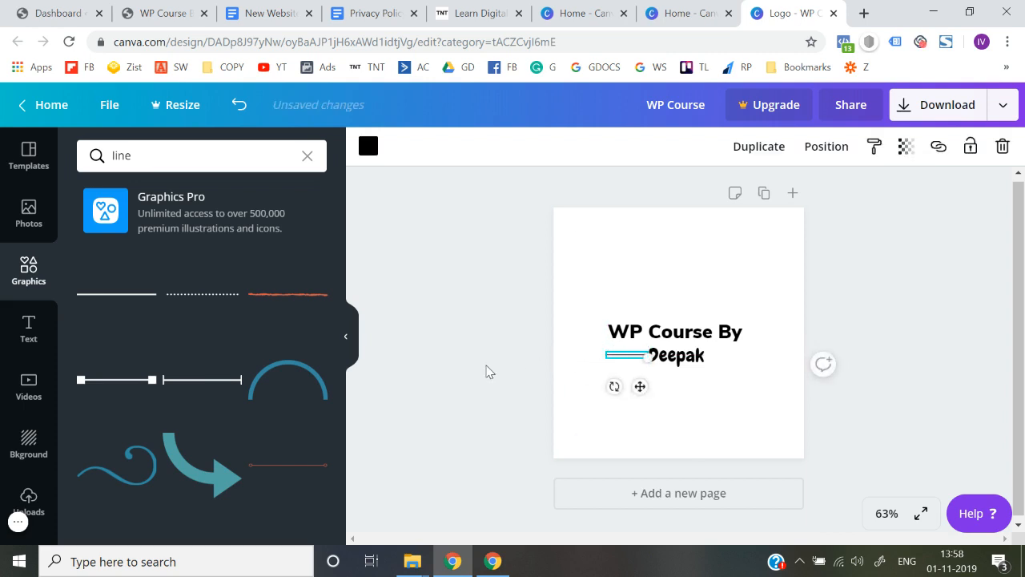
click(487, 371)
drag(625, 361, 633, 360)
click(641, 358)
click(472, 372)
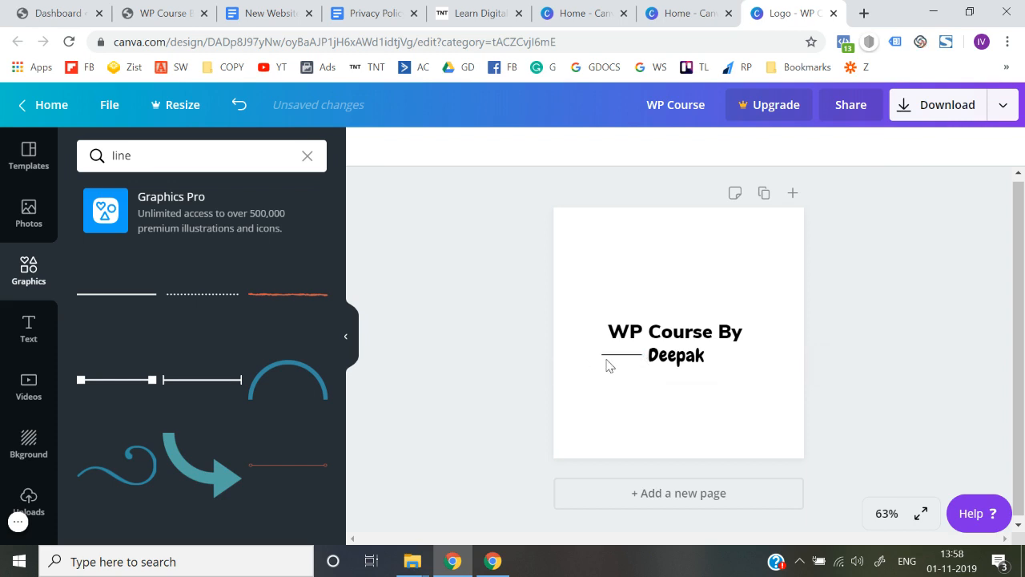
drag(622, 360, 626, 354)
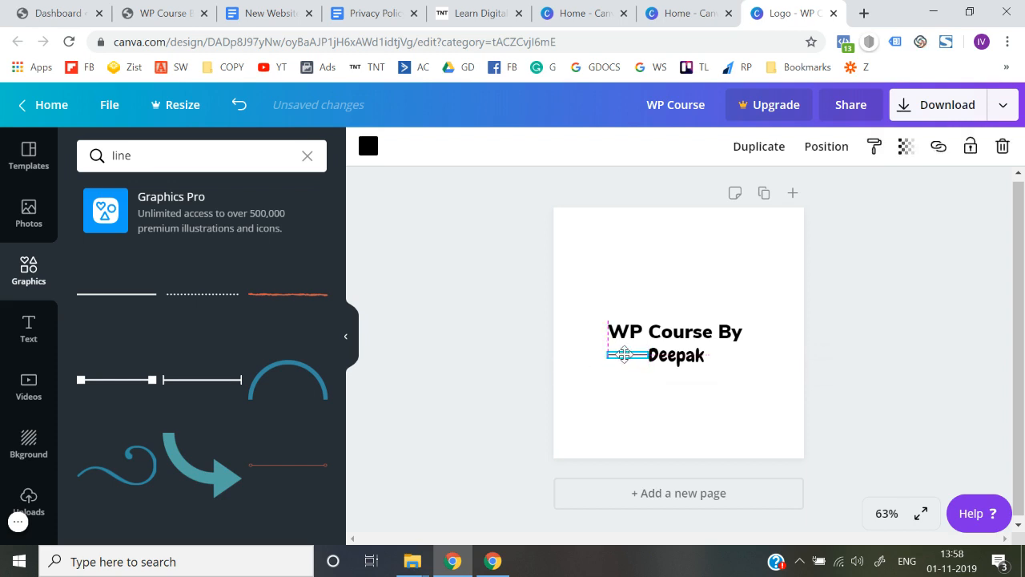
drag(621, 354, 617, 354)
click(559, 366)
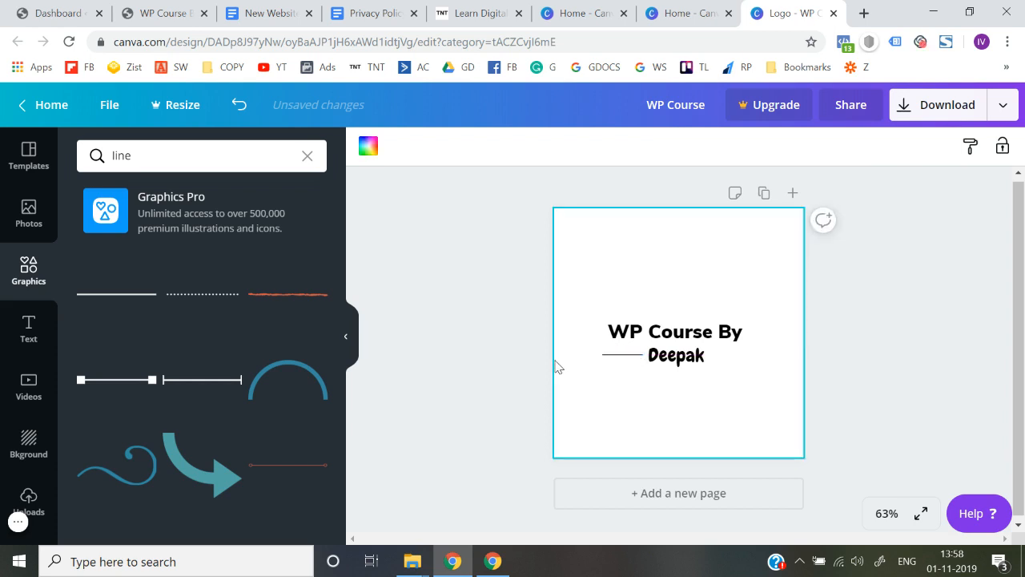
- Delete the short black line and try the dotted line graphic in its place
click(636, 360)
key(Delete)
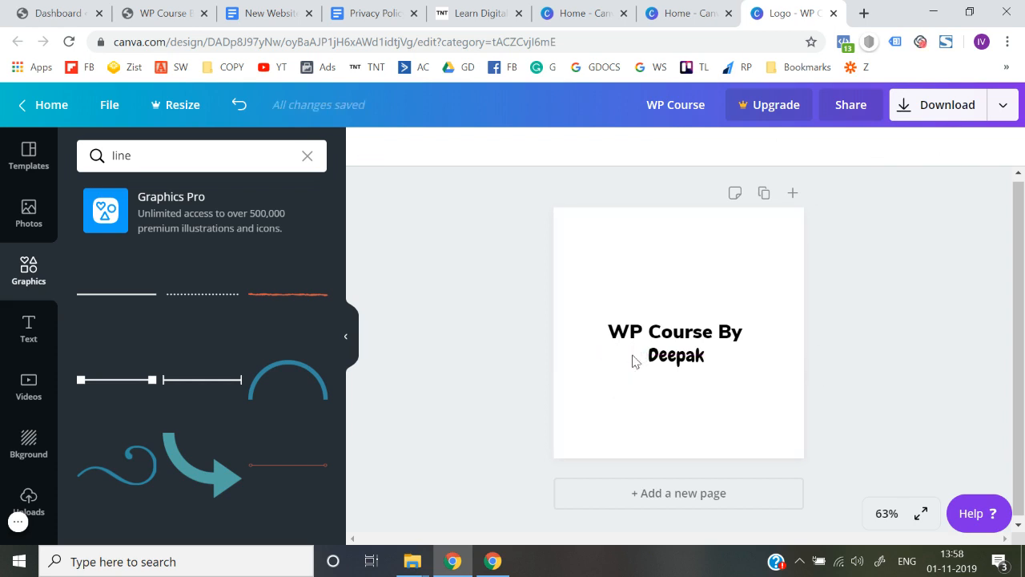
scroll(124, 437, down, 10)
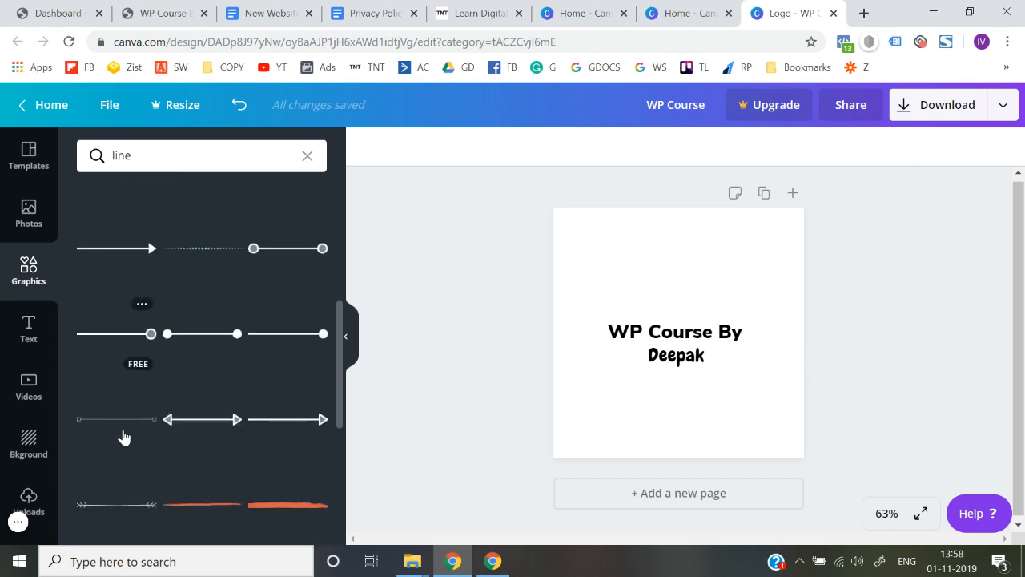
scroll(124, 437, down, 4)
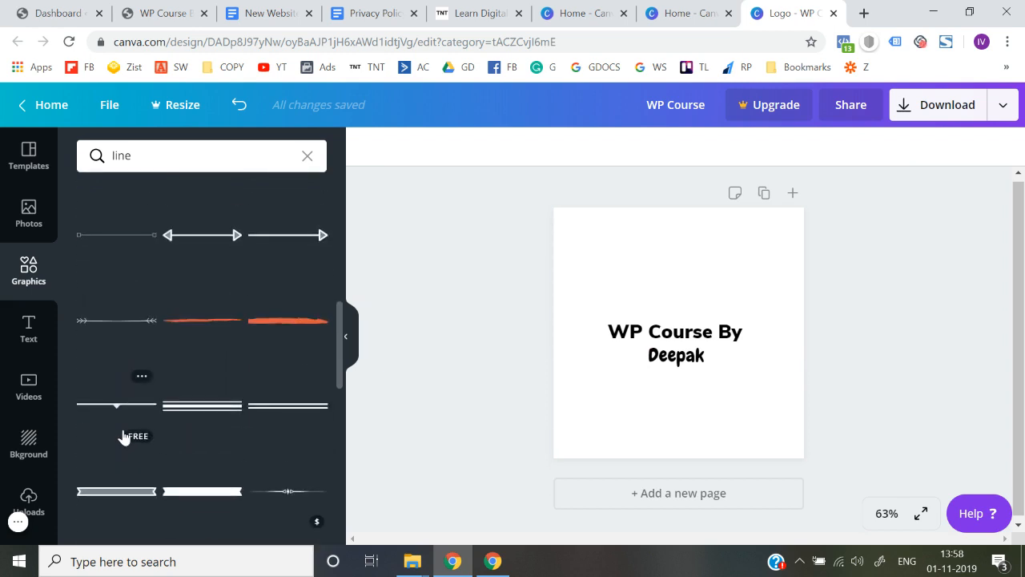
scroll(124, 437, down, 2)
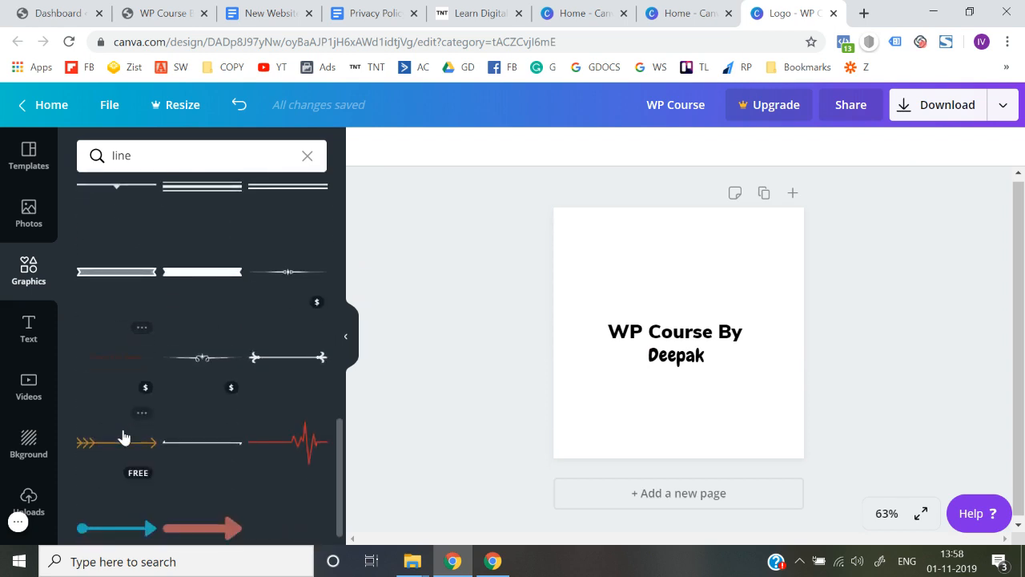
scroll(124, 436, up, 15)
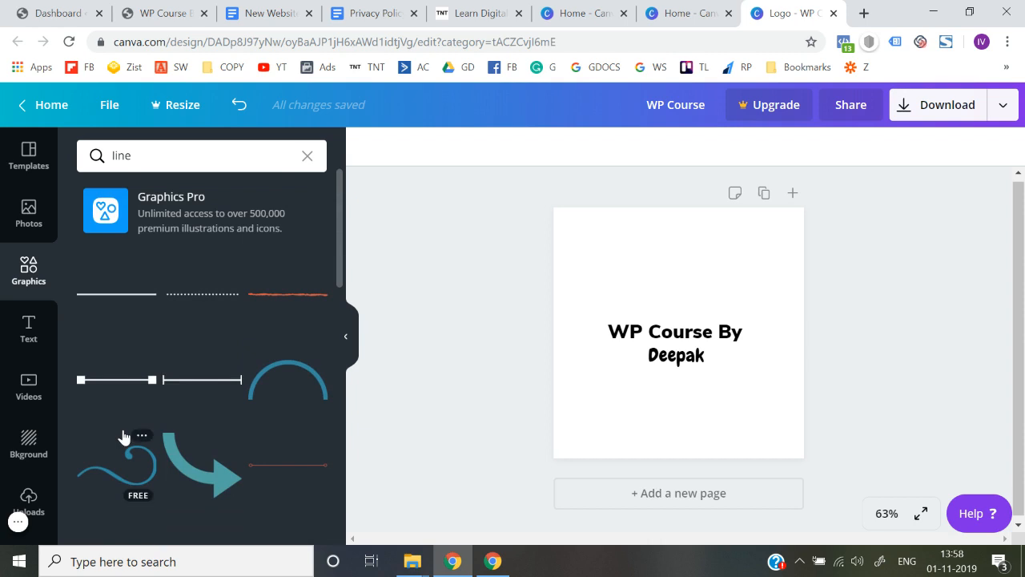
click(189, 298)
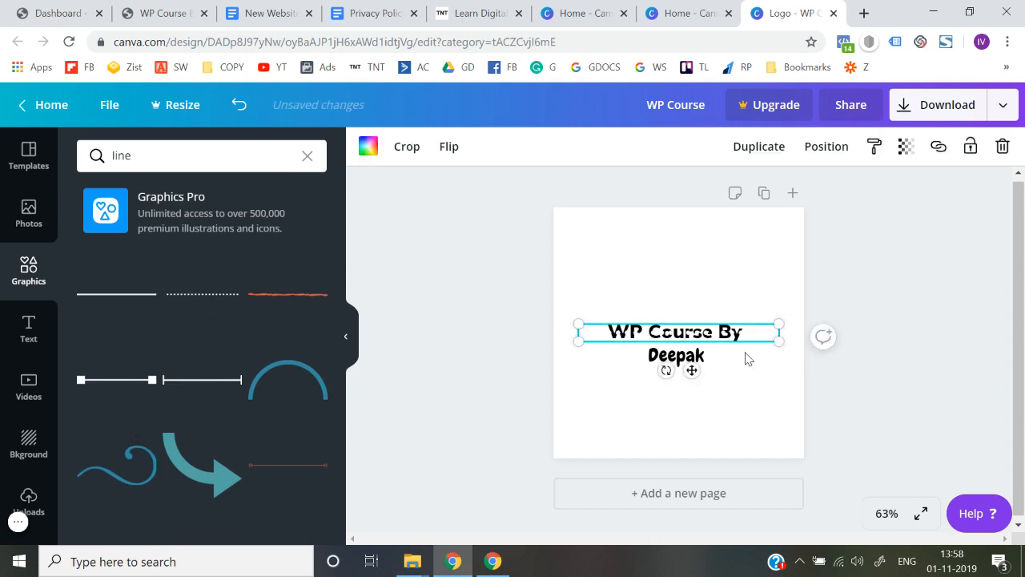
drag(765, 342, 593, 339)
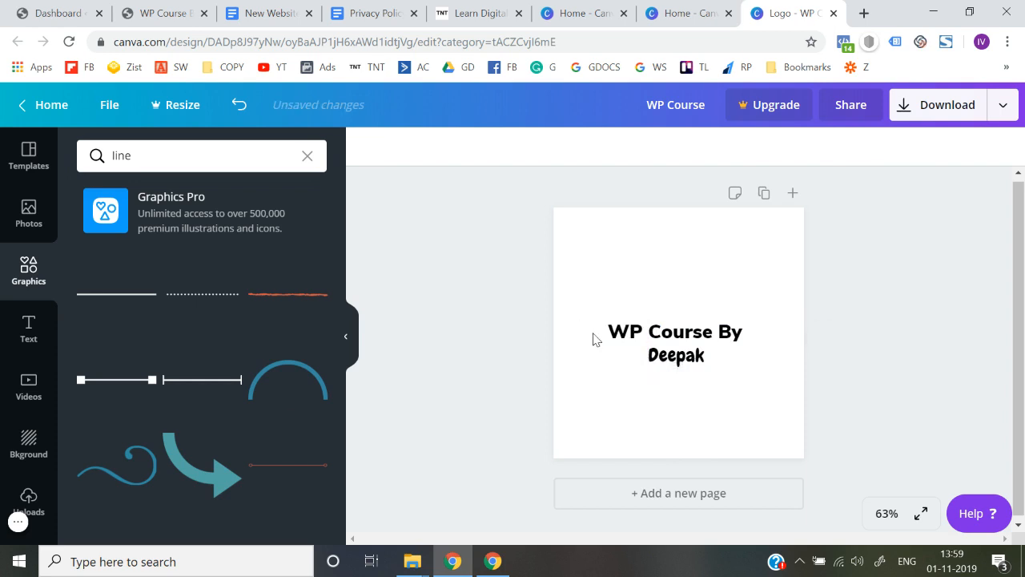
- Browse the line graphics, including the full Lines category, for a decorative element to go with the logo text
scroll(247, 433, down, 5)
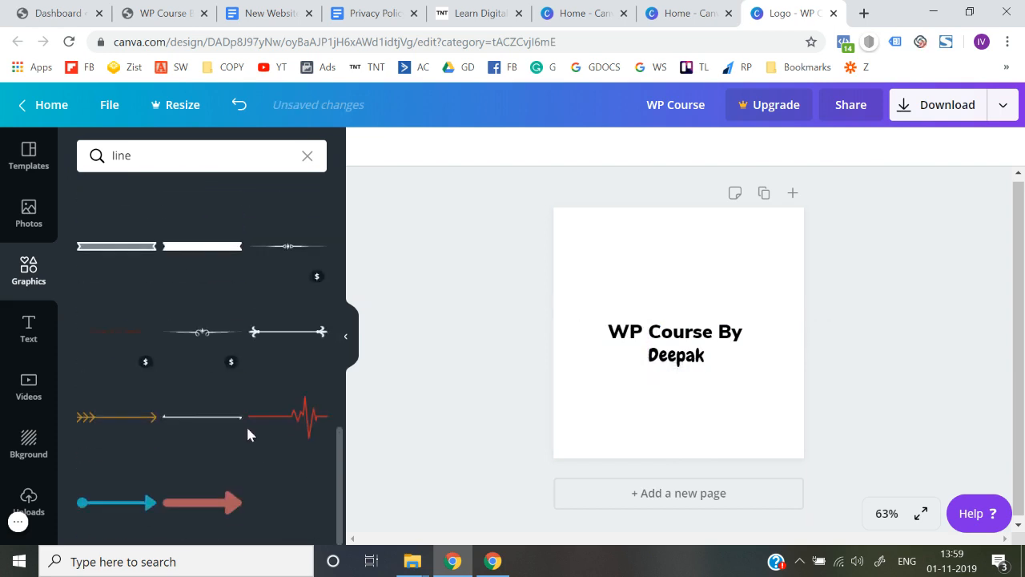
scroll(247, 434, up, 5)
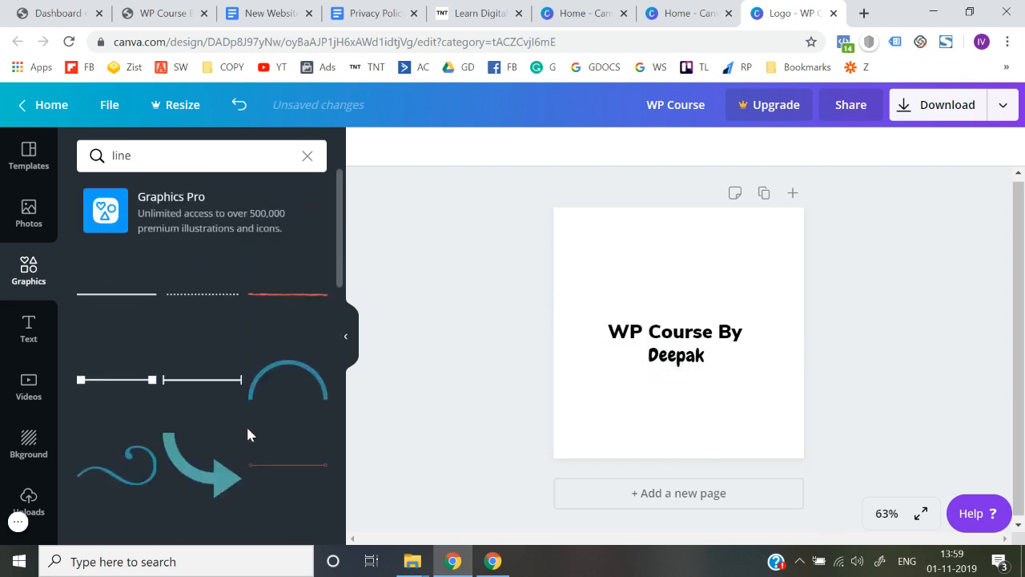
click(308, 156)
click(404, 271)
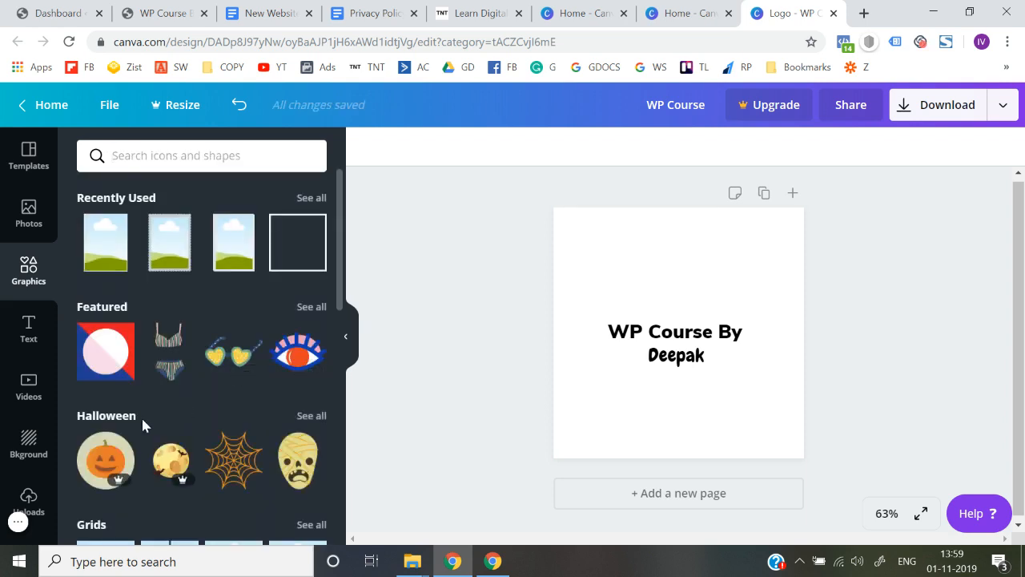
scroll(141, 416, down, 10)
scroll(143, 425, up, 3)
scroll(143, 425, down, 1)
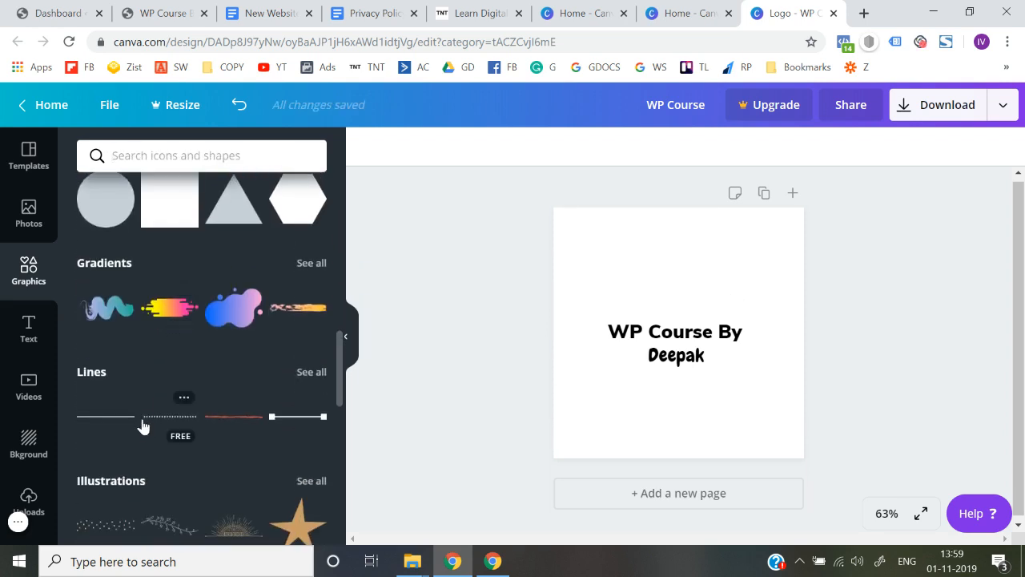
scroll(142, 425, down, 1)
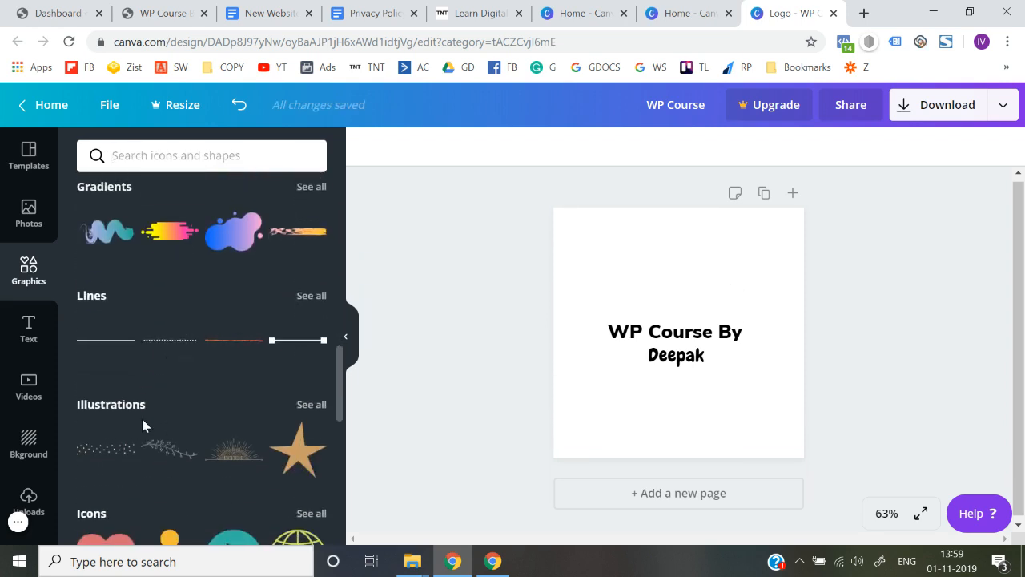
click(312, 298)
scroll(181, 417, down, 5)
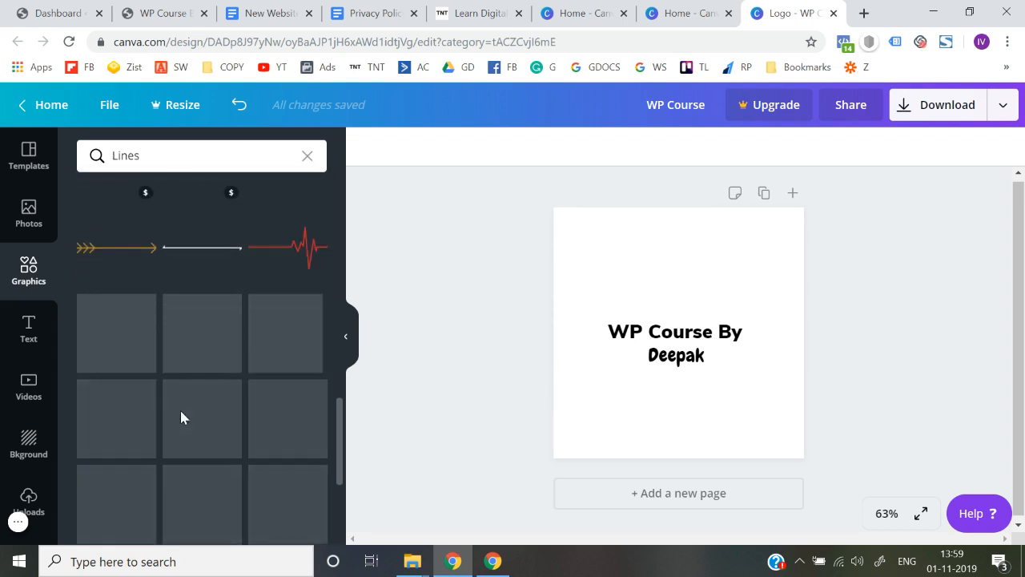
scroll(182, 418, up, 1)
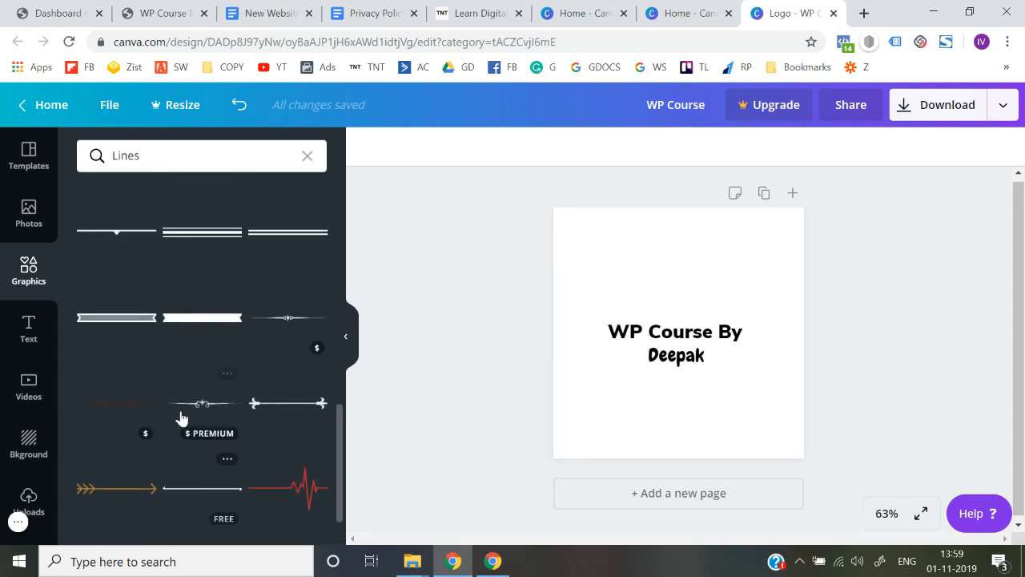
- Try the grey ribbon banner graphic, shrunk and placed beside the logo text, and delete it
click(212, 334)
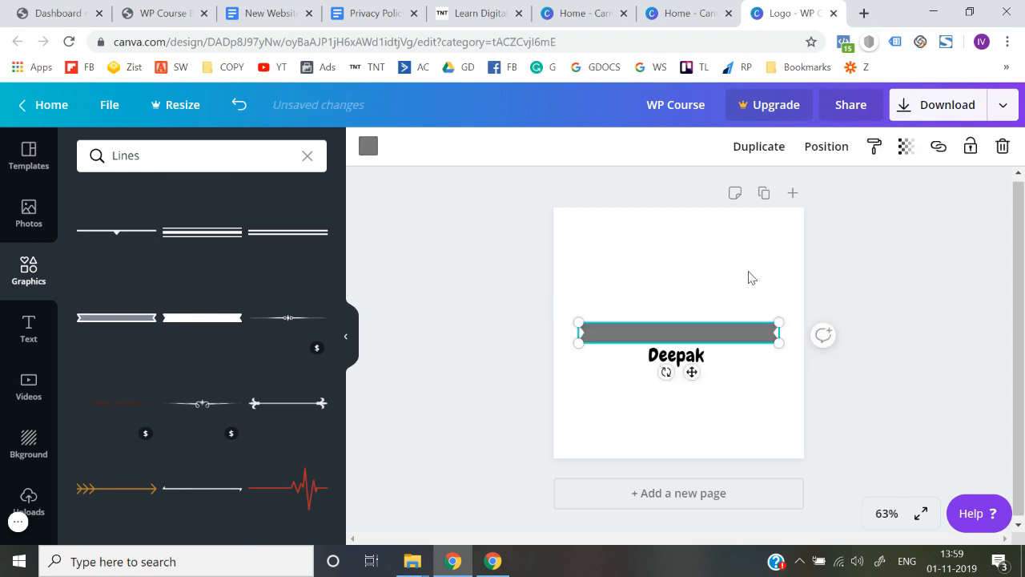
drag(614, 340, 597, 342)
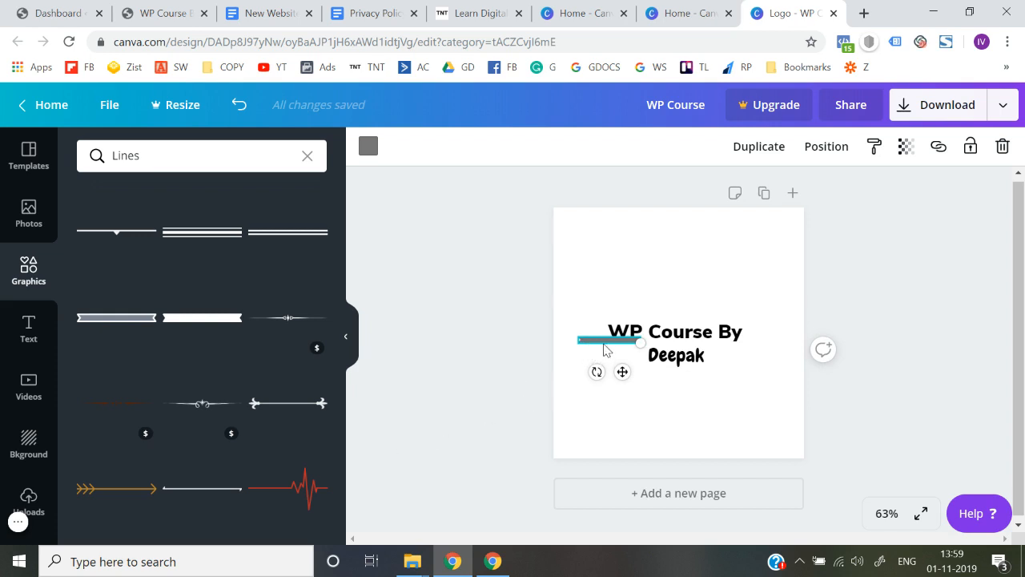
drag(604, 346, 606, 355)
key(Delete)
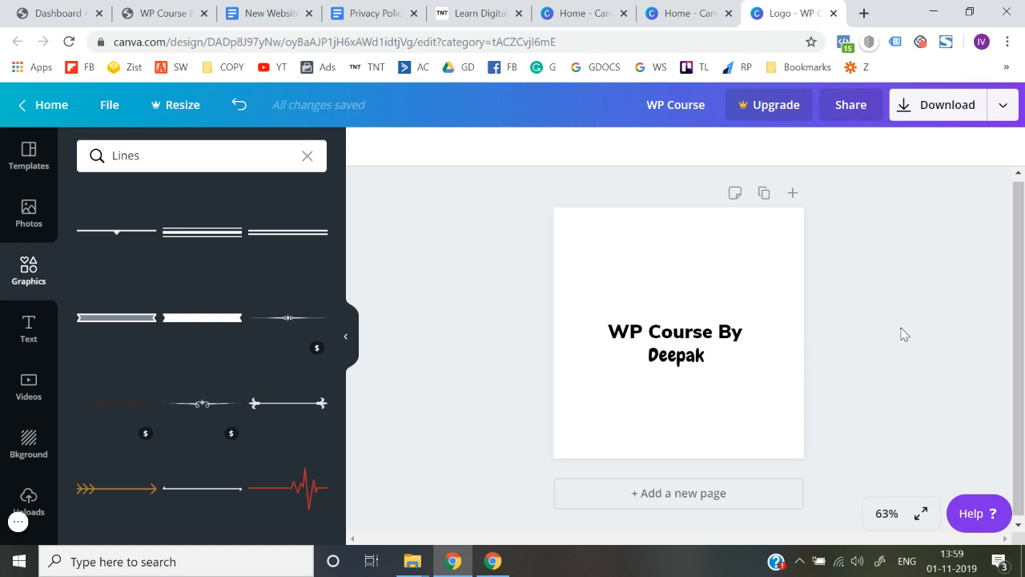
- Download the logo design as a PNG file and switch to the WordPress site's homepage
click(947, 117)
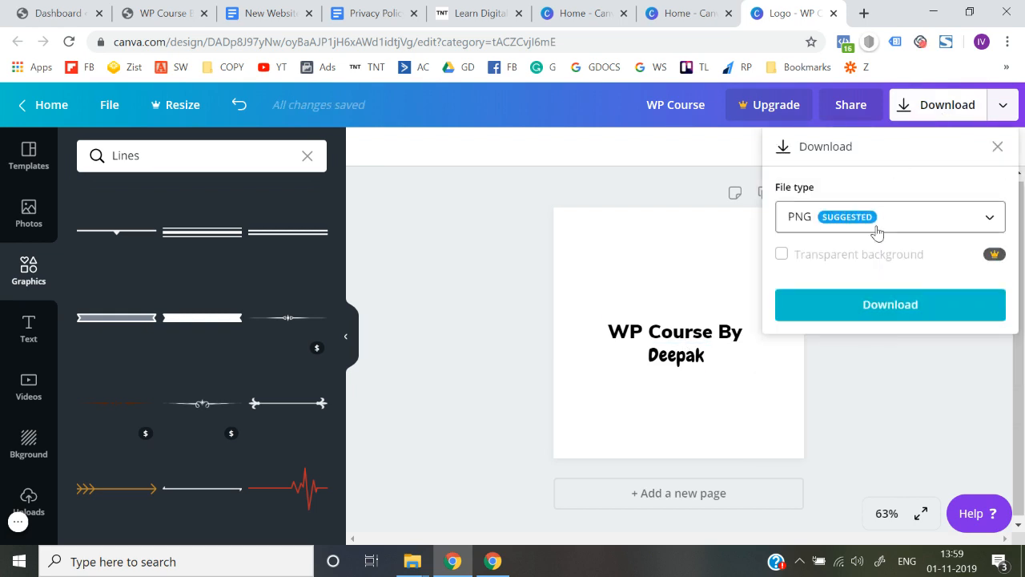
click(891, 313)
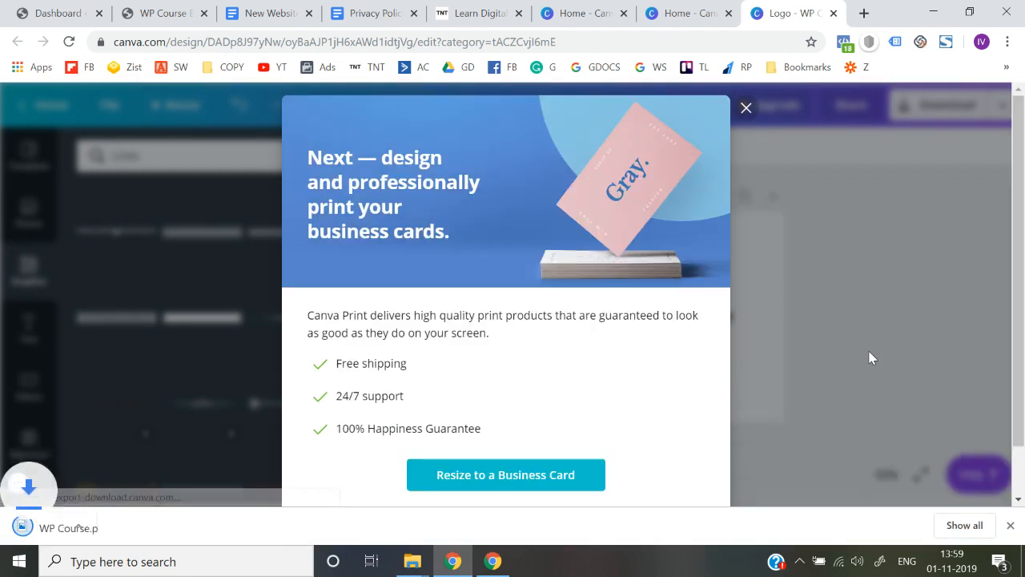
click(479, 10)
click(150, 8)
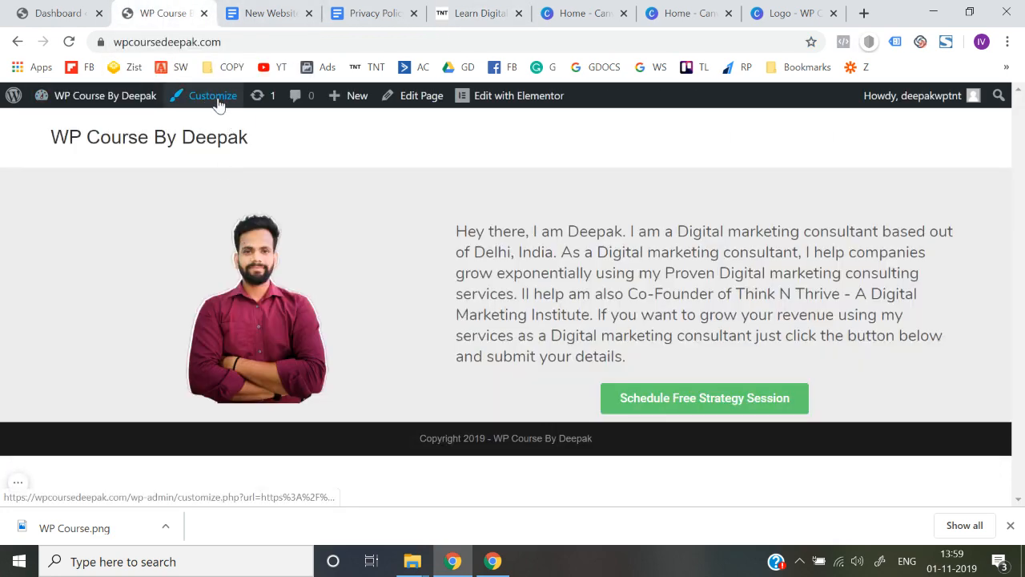
click(45, 8)
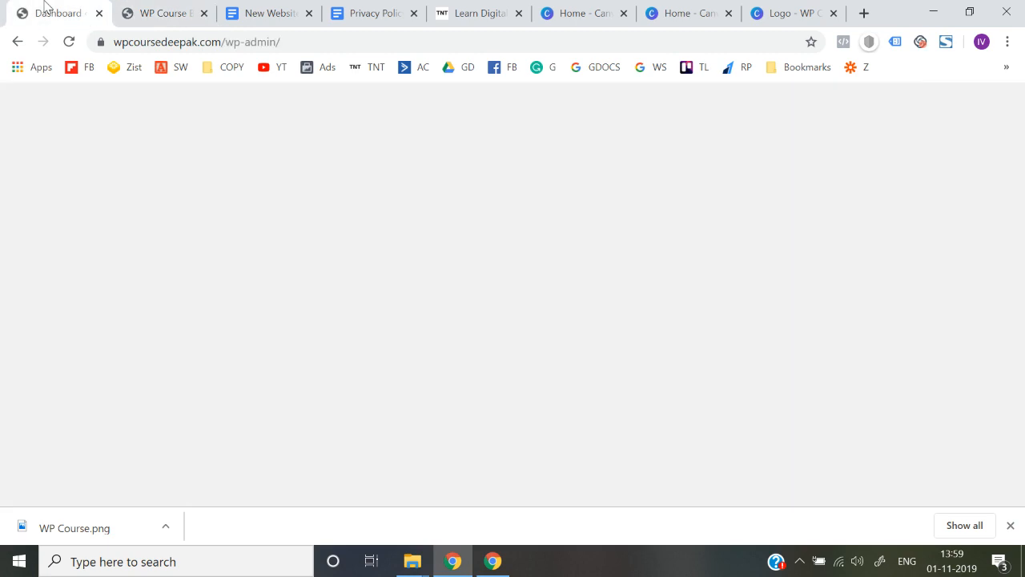
click(138, 8)
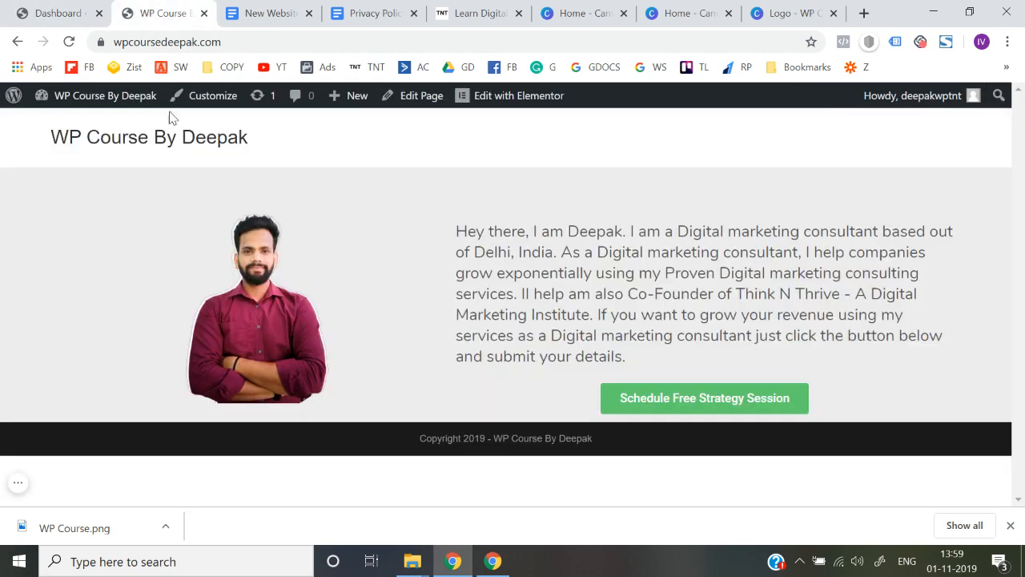
- Open the WordPress customizer for the homepage and go to the header's logo settings
click(197, 107)
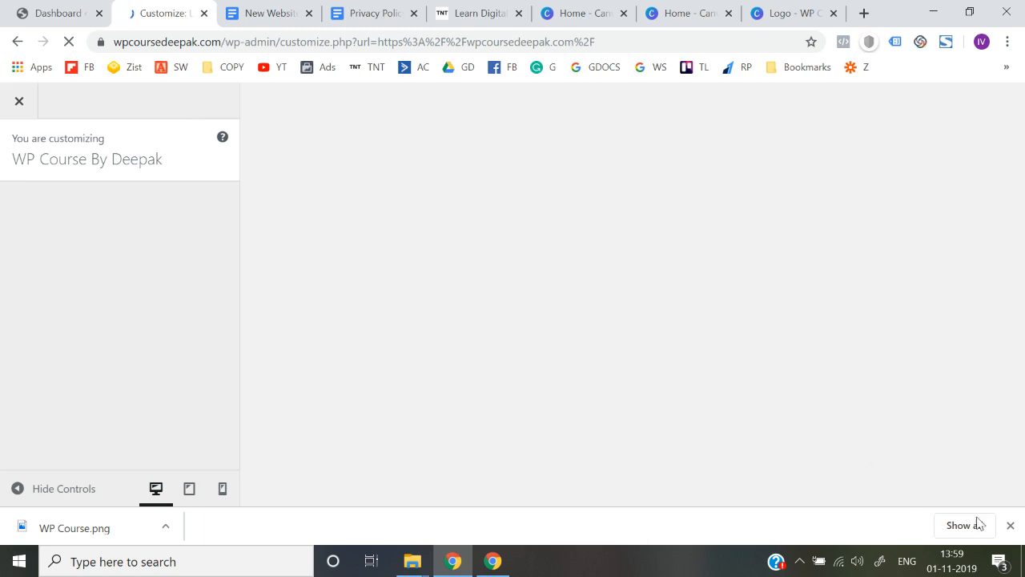
click(1012, 525)
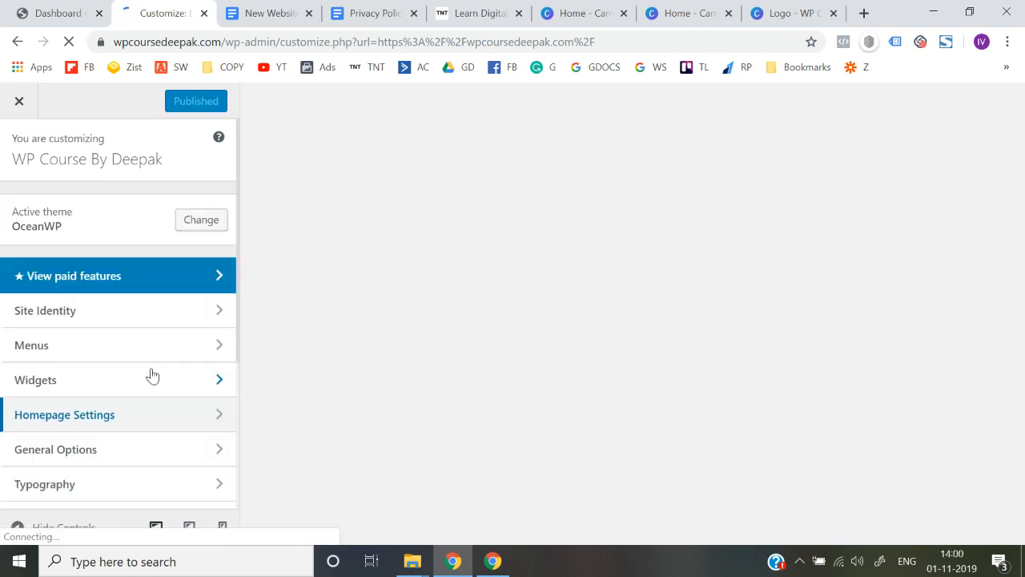
scroll(121, 371, down, 1)
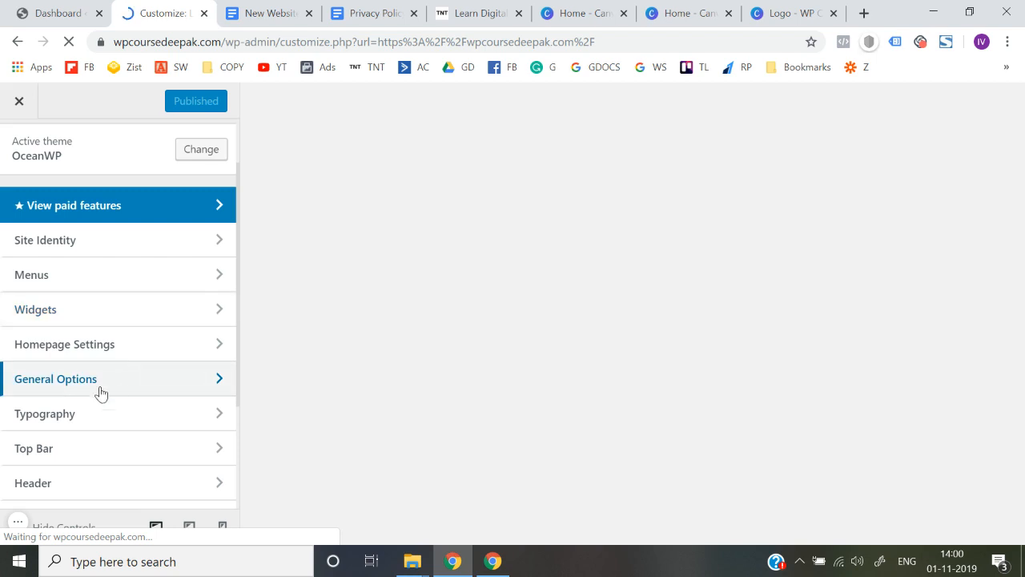
scroll(88, 419, down, 1)
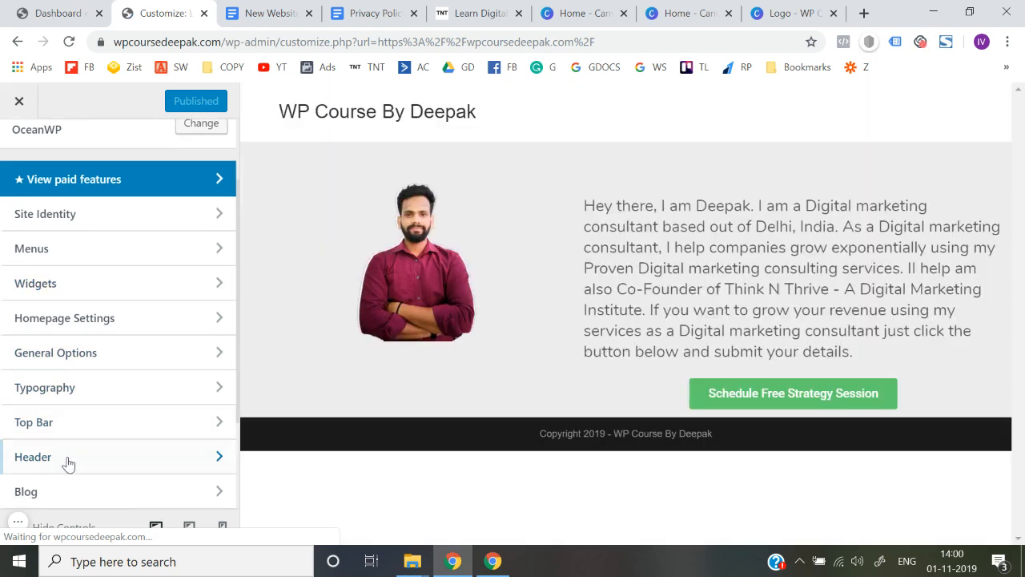
click(72, 463)
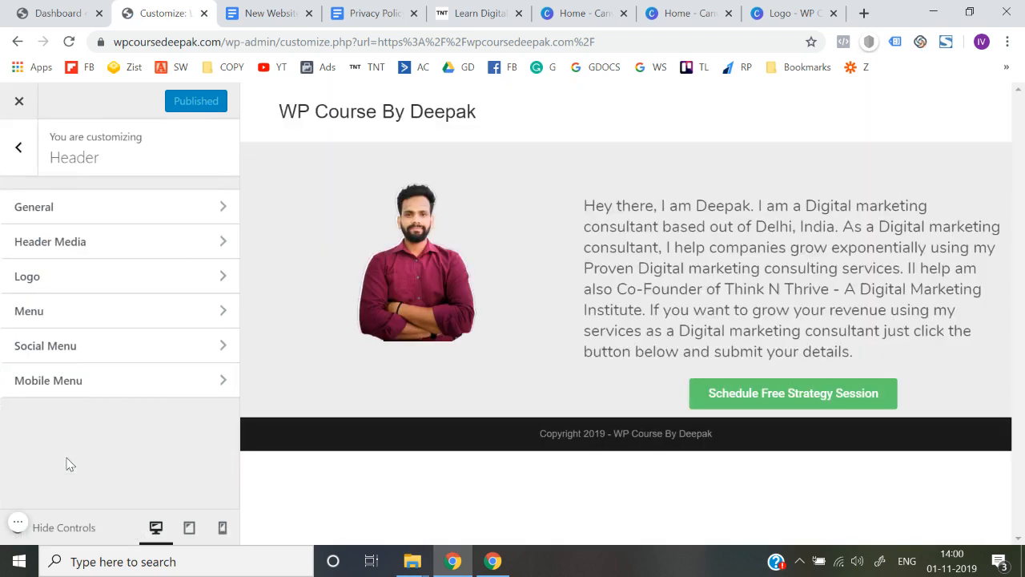
click(80, 282)
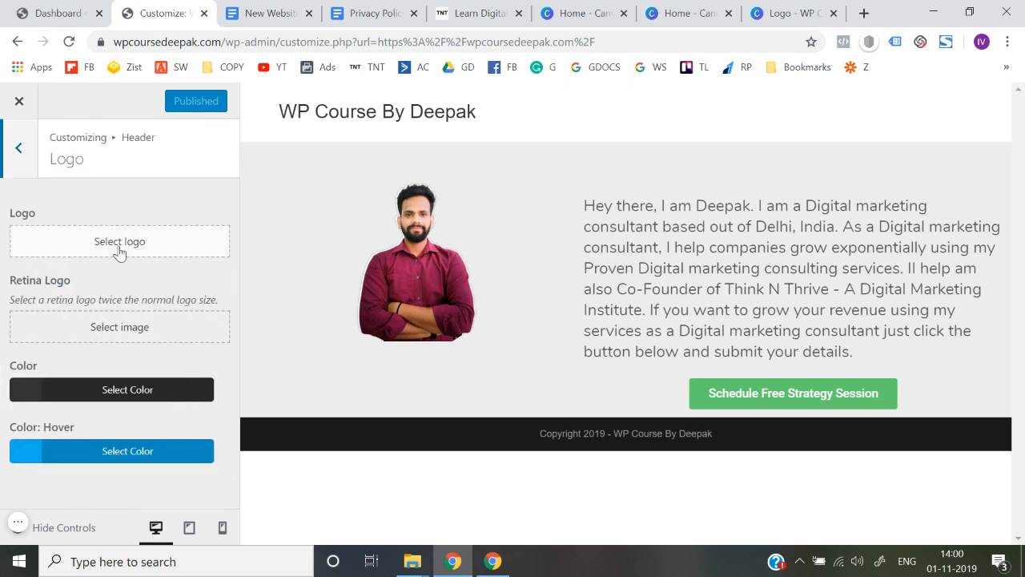
- Upload the WP Course image from the Downloads folder and choose it as the header logo
click(121, 244)
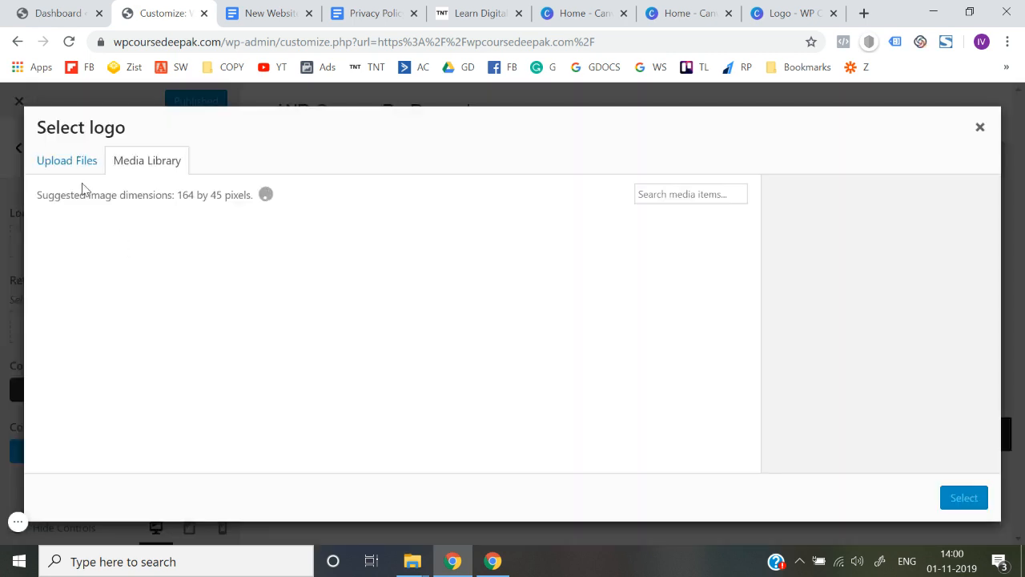
click(64, 164)
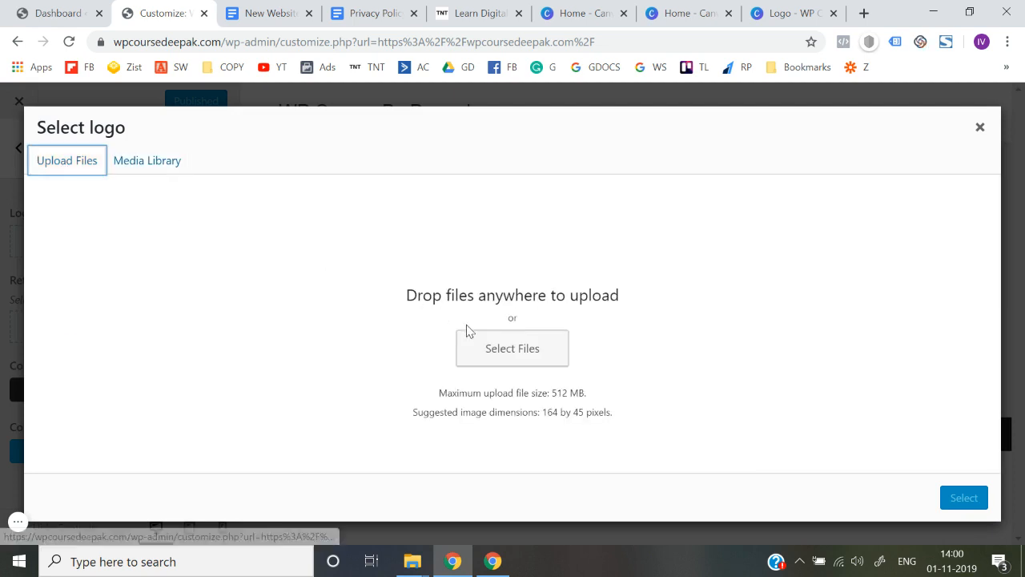
click(480, 350)
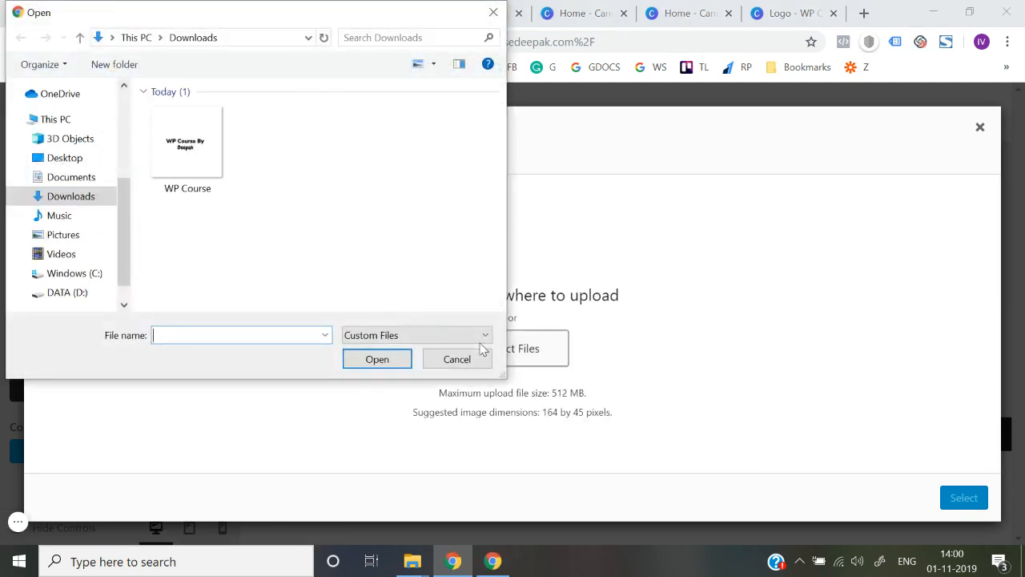
double_click(205, 169)
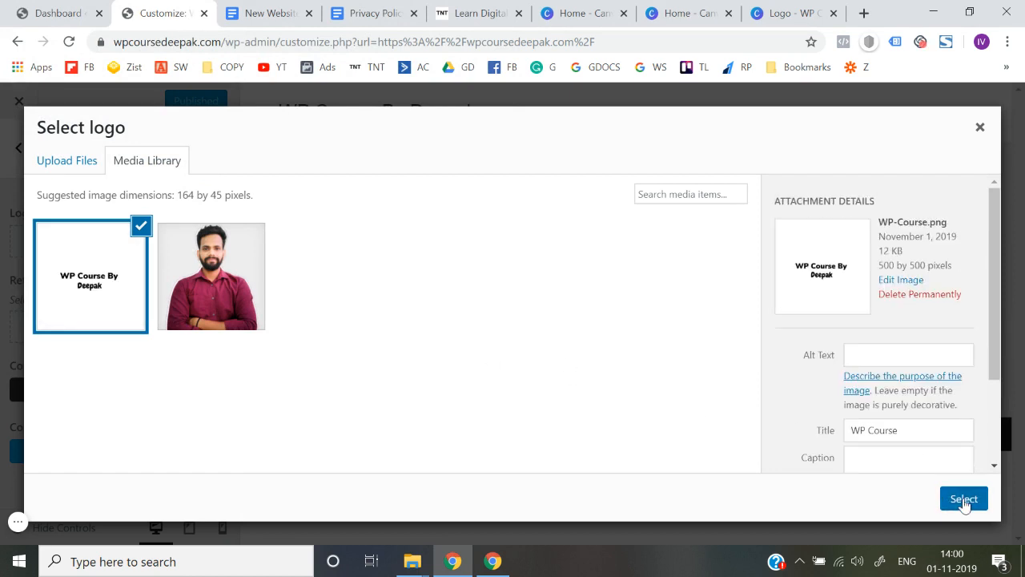
click(964, 499)
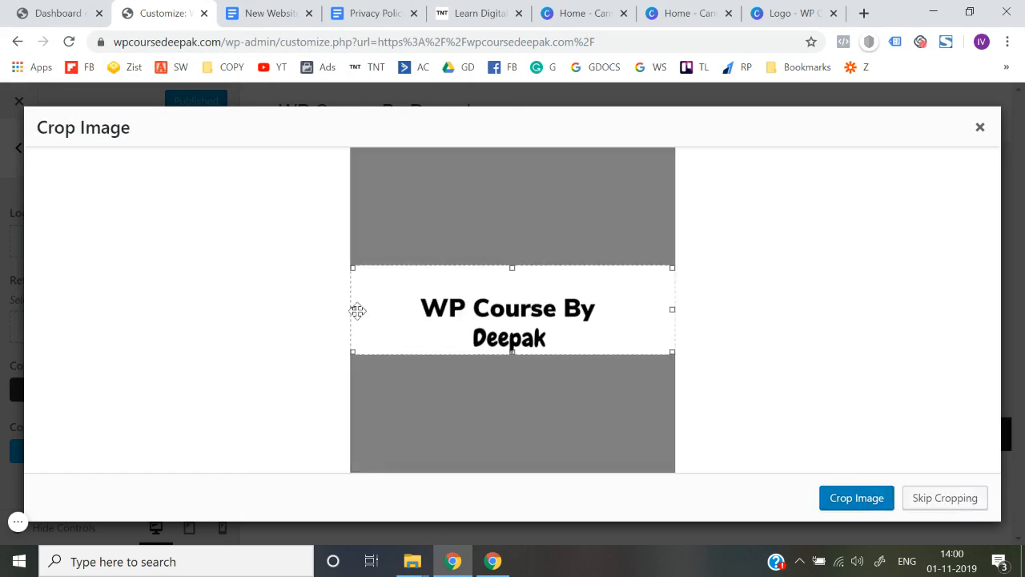
- Crop the logo image closely around its two lines of text
drag(353, 308, 381, 310)
drag(671, 309, 620, 314)
drag(504, 271, 502, 286)
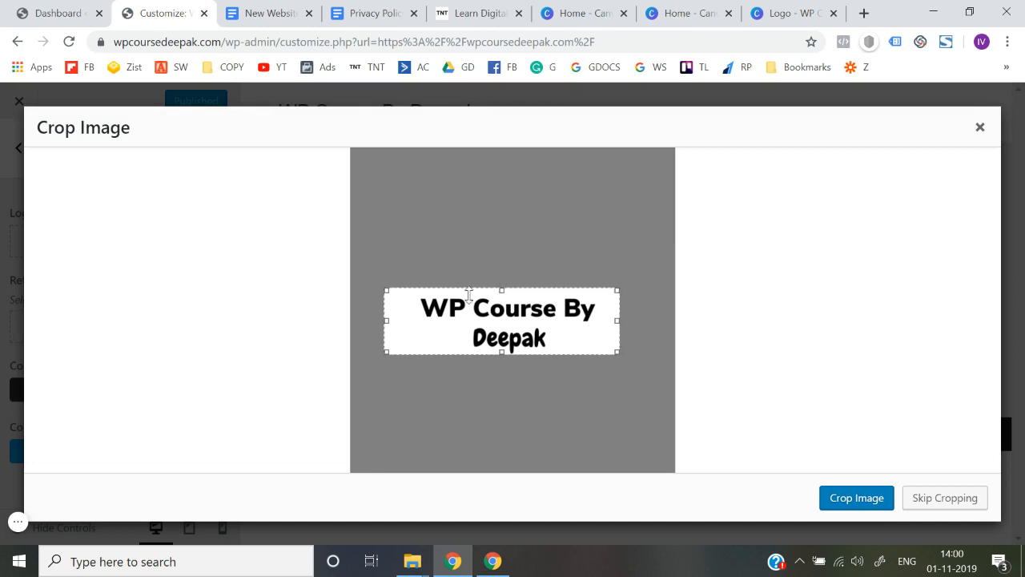
drag(385, 321, 394, 328)
click(861, 506)
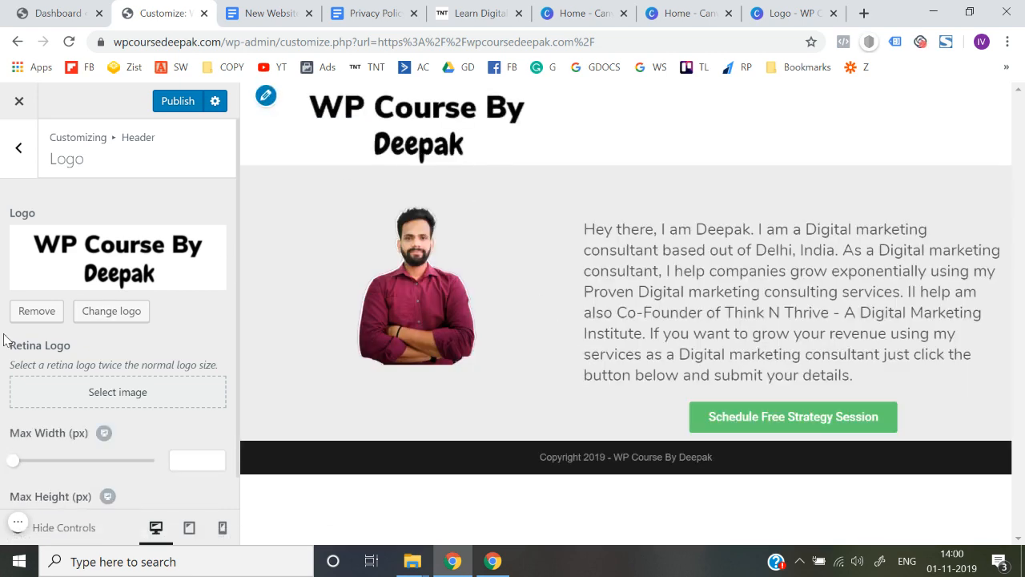
- Set the logo's maximum width to 171 px, publish the change and leave the customizer
scroll(4, 339, down, 1)
drag(12, 426, 64, 435)
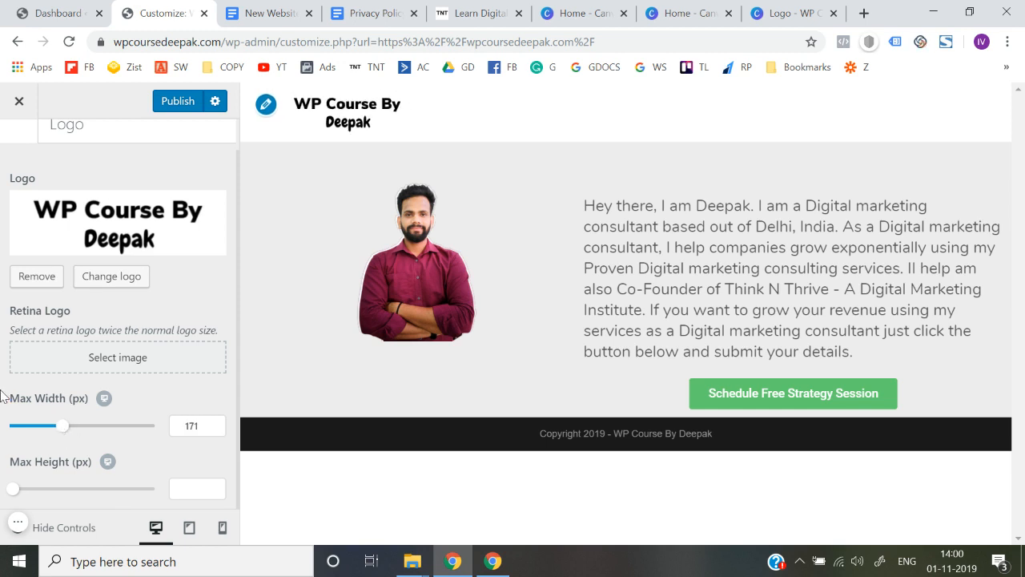
scroll(5, 397, up, 1)
click(169, 104)
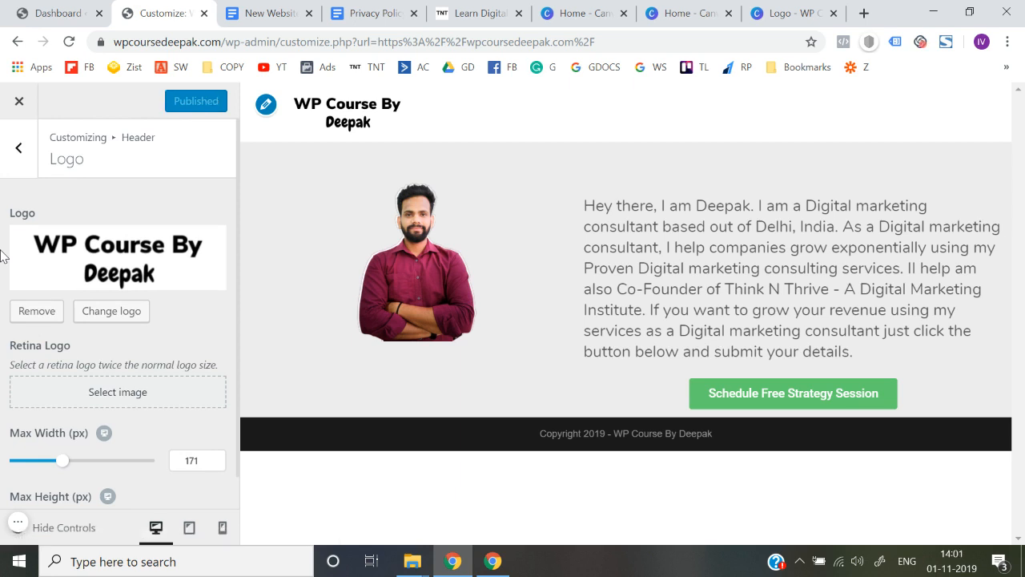
click(20, 108)
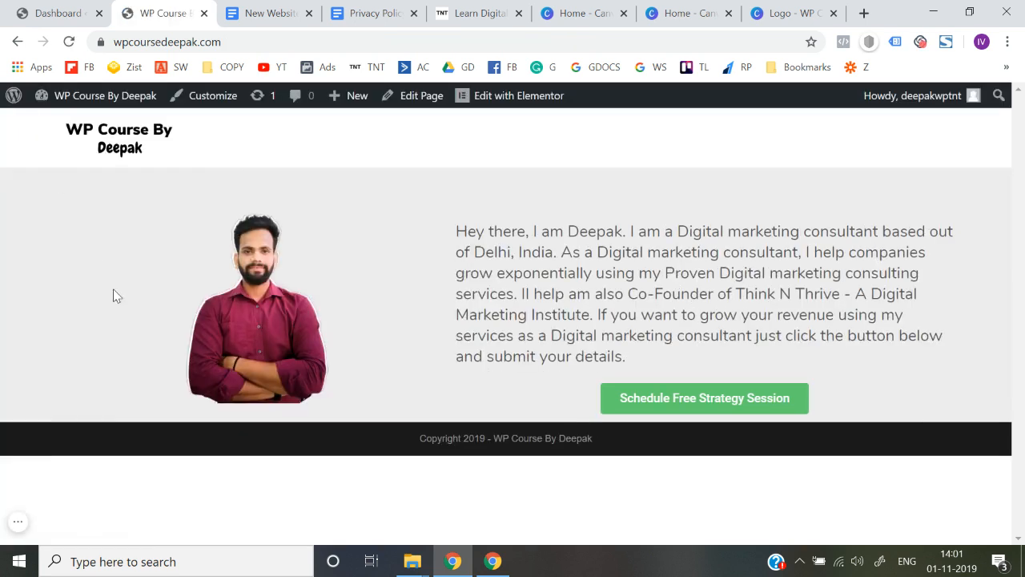
- Reload the site's homepage and compare its header with the Think N Thrive site's header and navigation menu
click(254, 45)
key(Return)
click(480, 13)
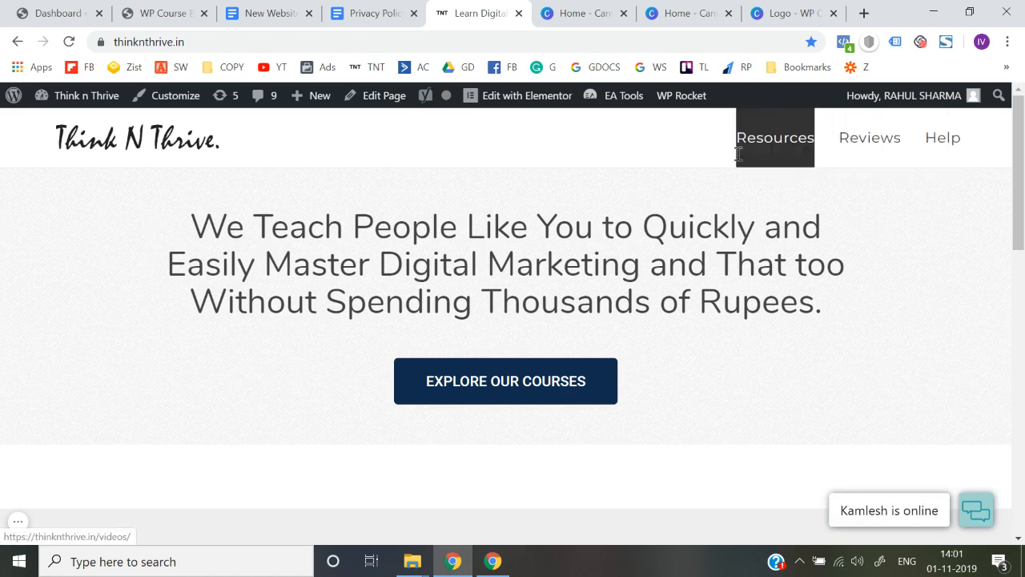
click(135, 9)
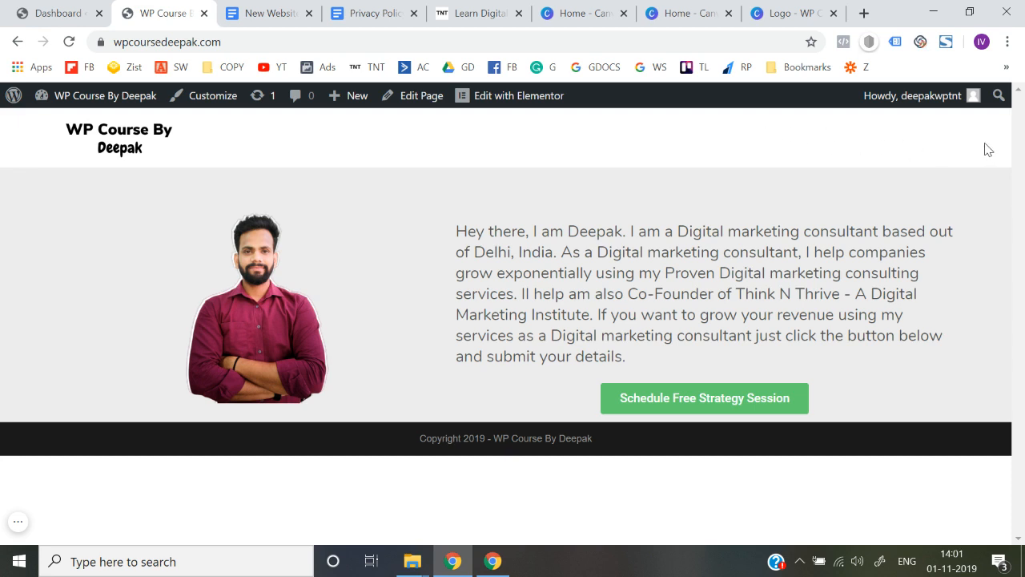
click(478, 11)
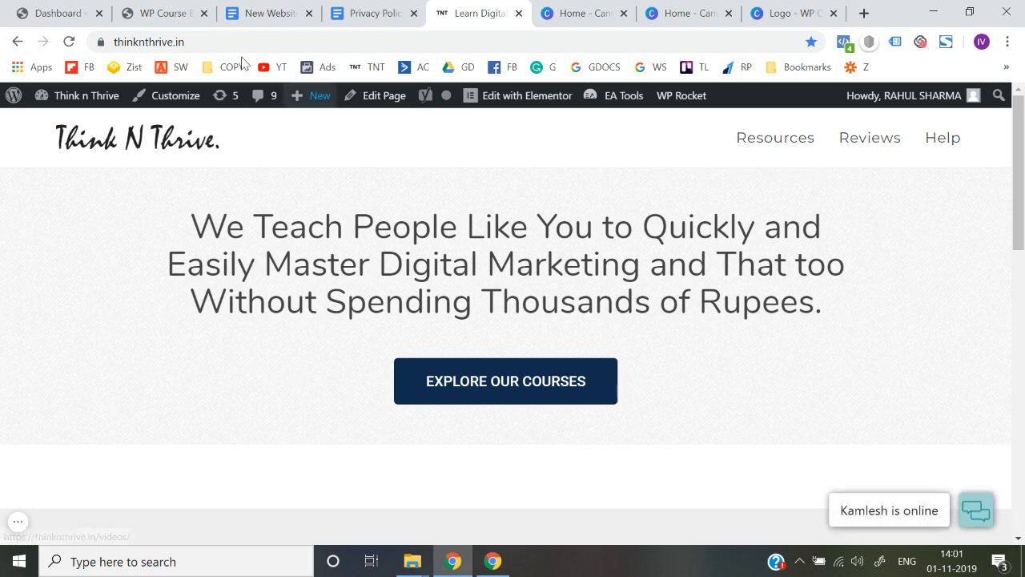
click(76, 10)
click(174, 6)
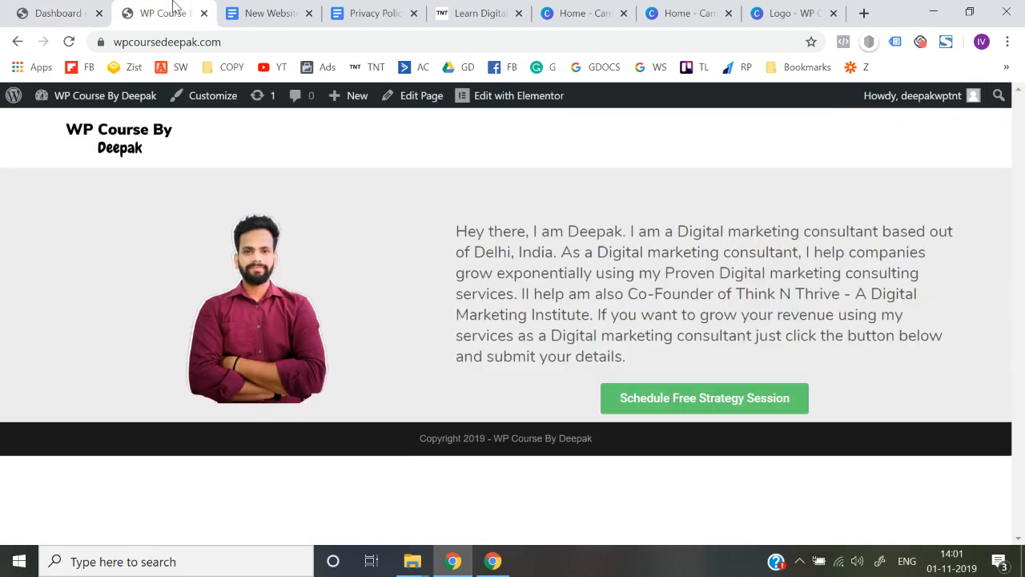
- Create a new page titled "About us" in the WordPress dashboard and publish it
click(76, 9)
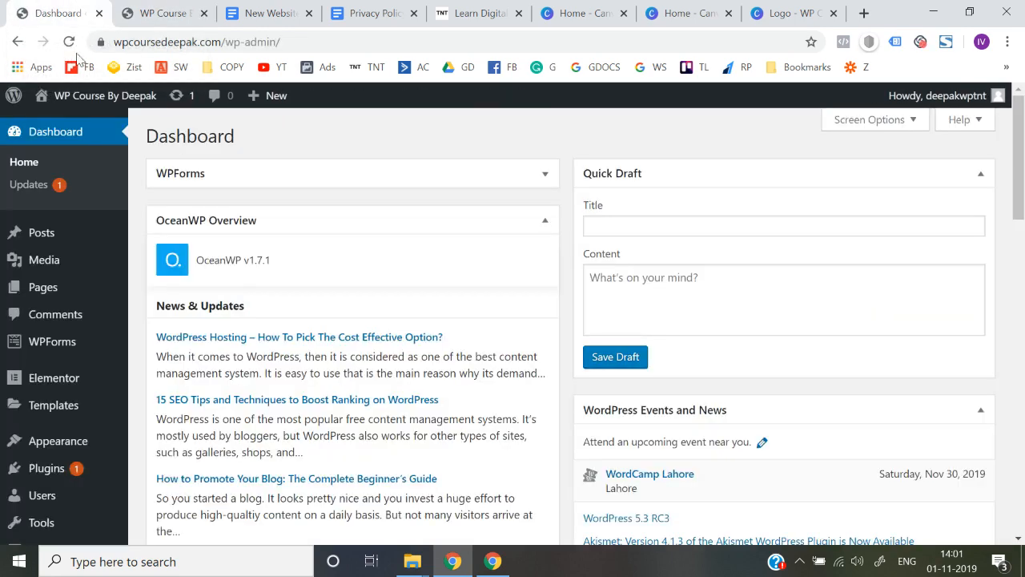
mouse_move(65, 290)
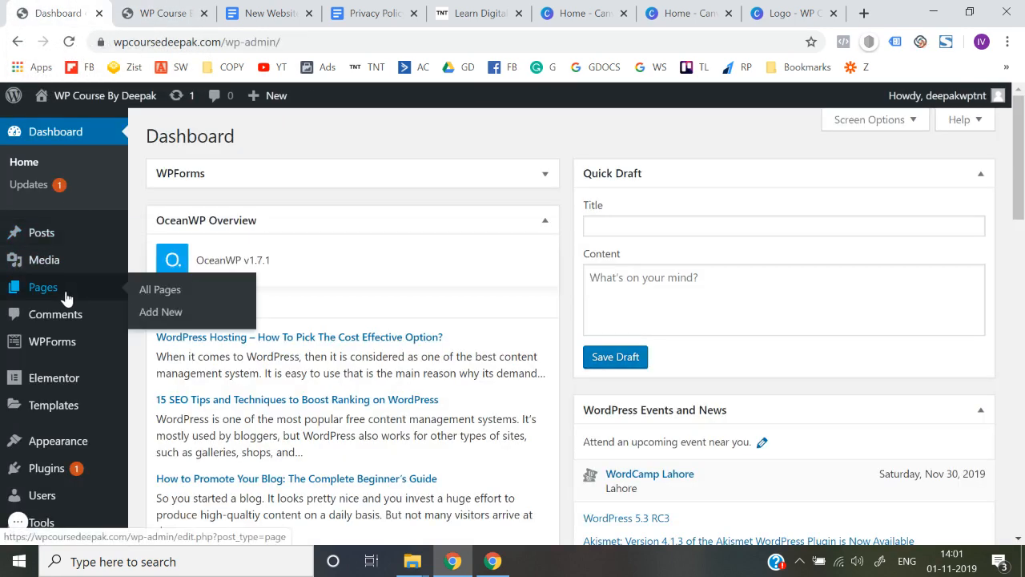
click(168, 313)
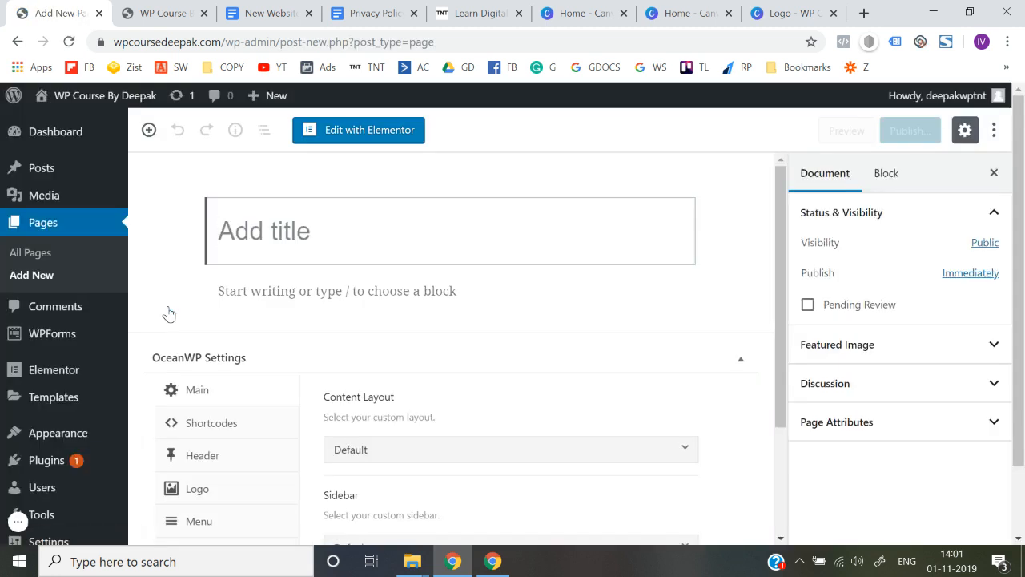
click(177, 9)
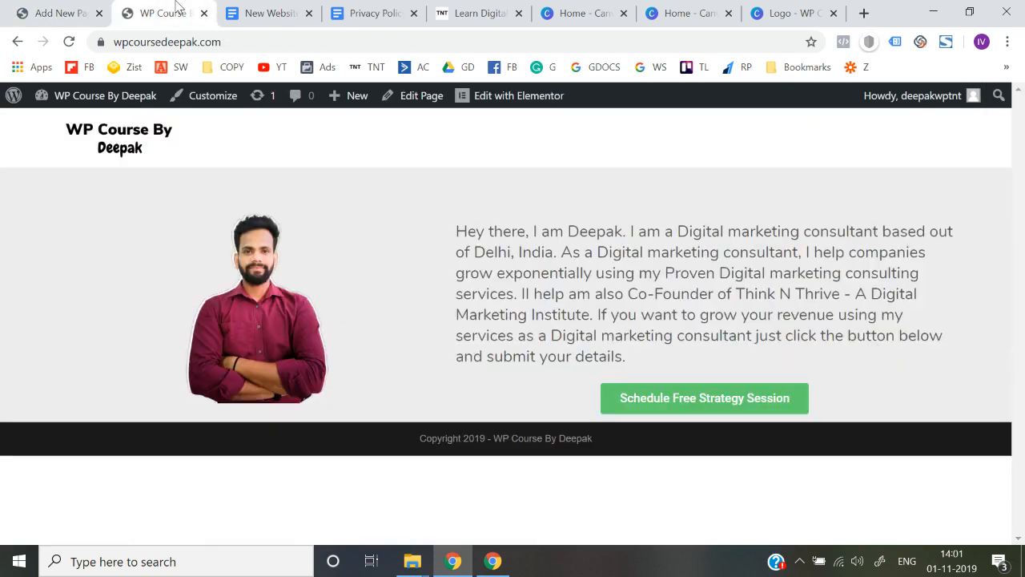
click(94, 9)
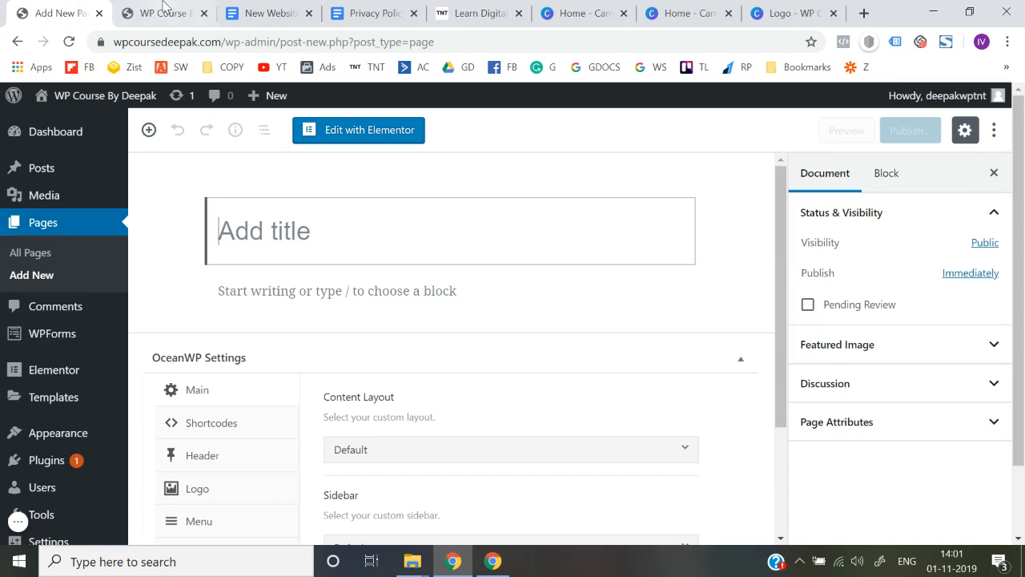
click(164, 8)
click(80, 6)
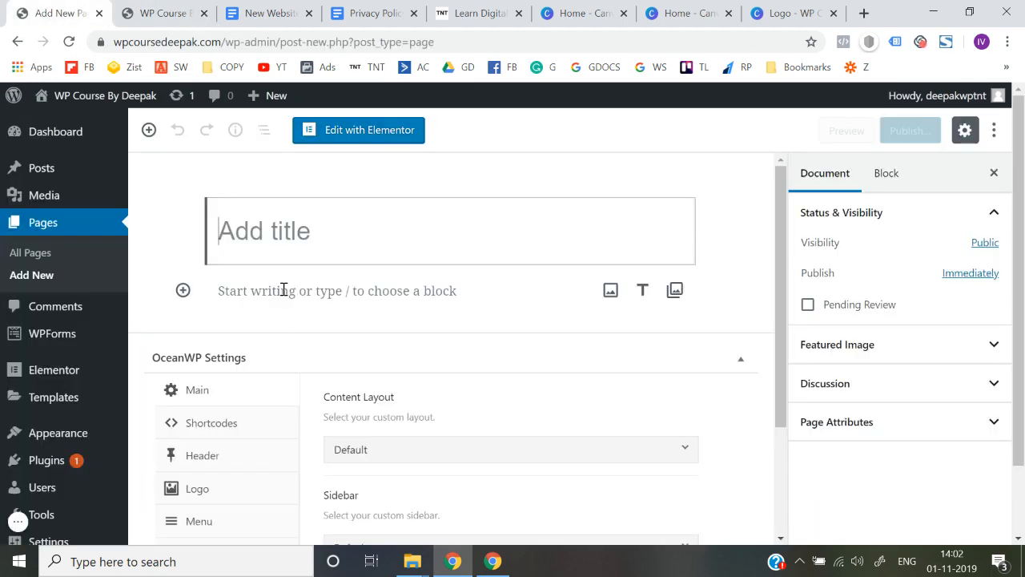
text(About)
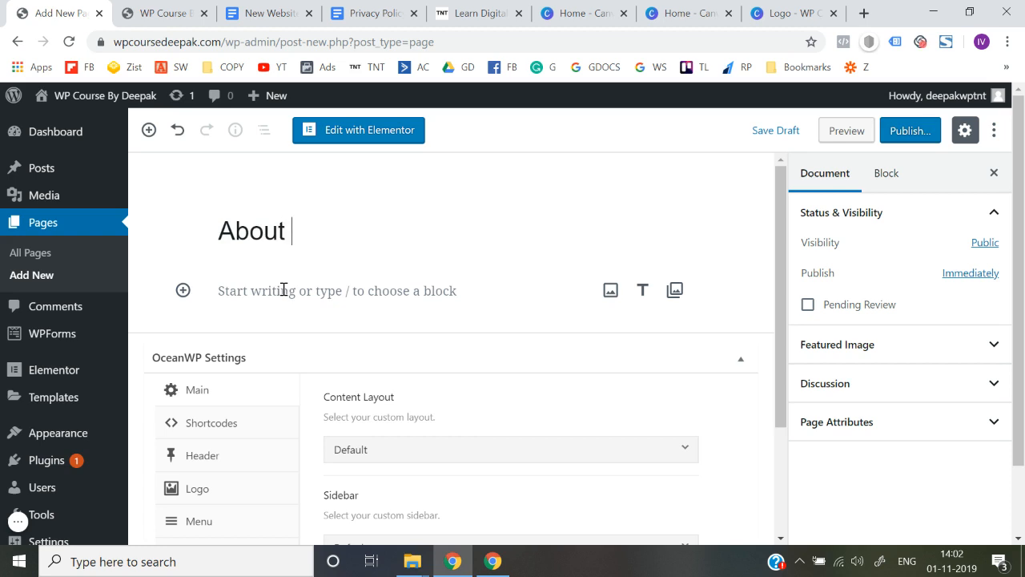
text( us)
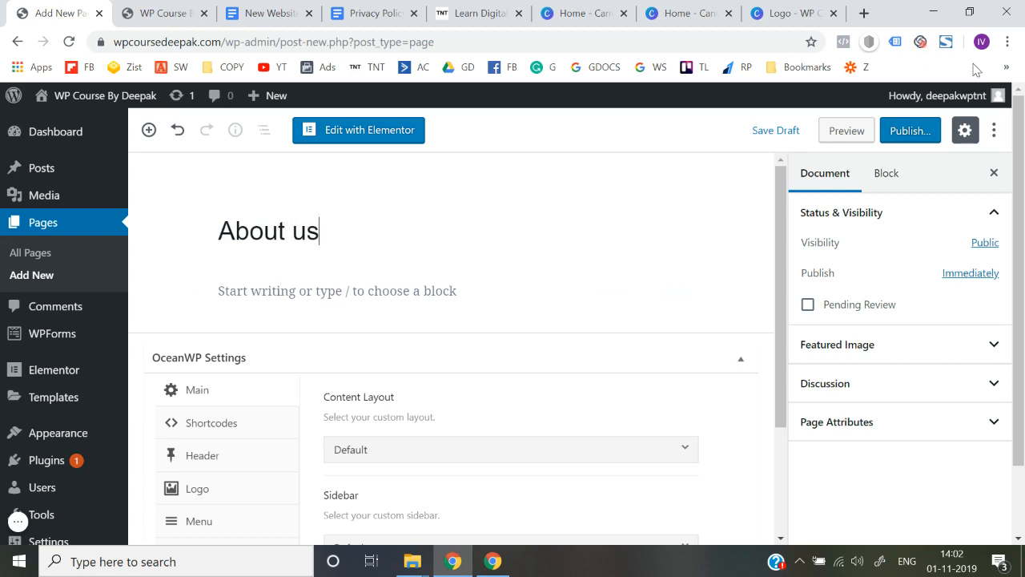
click(907, 133)
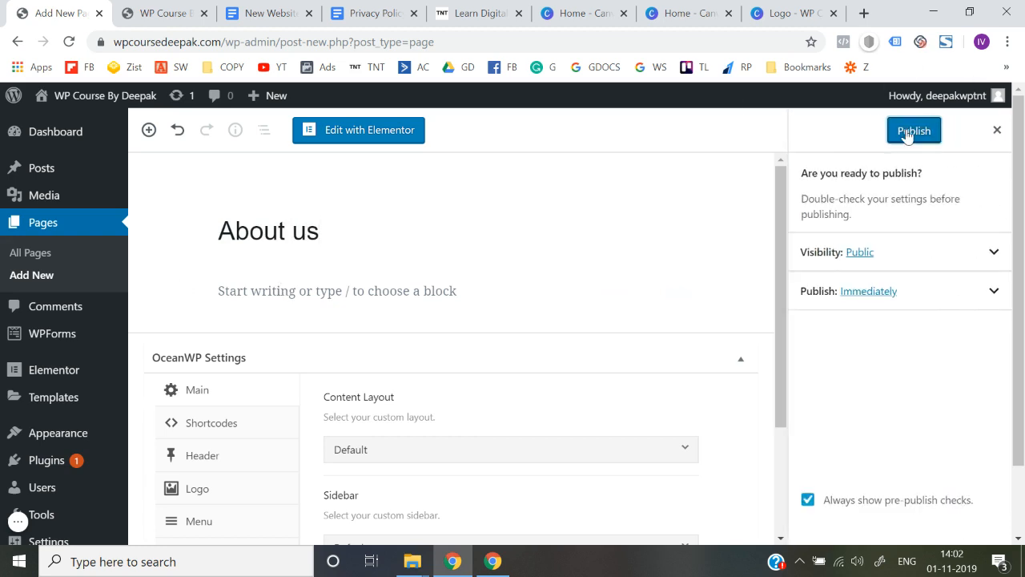
click(907, 133)
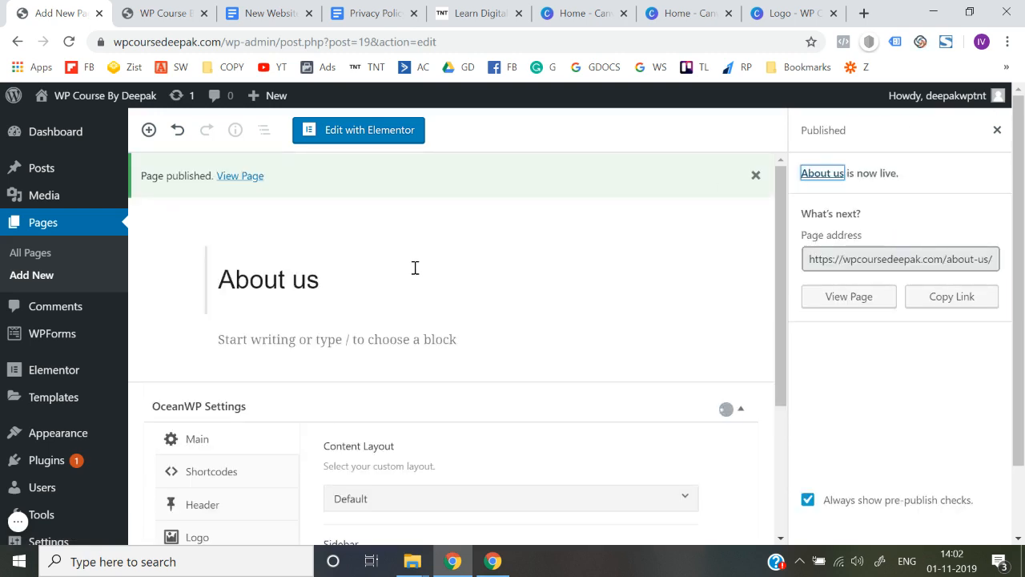
- Add another new page titled "Contact us" and publish it
click(32, 278)
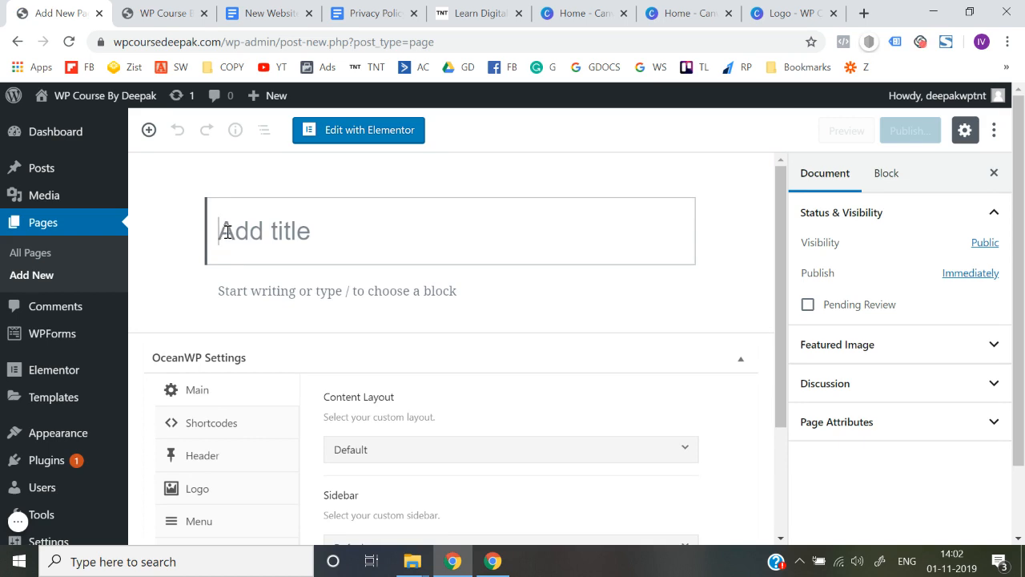
text(Contac)
text(t is)
text(us)
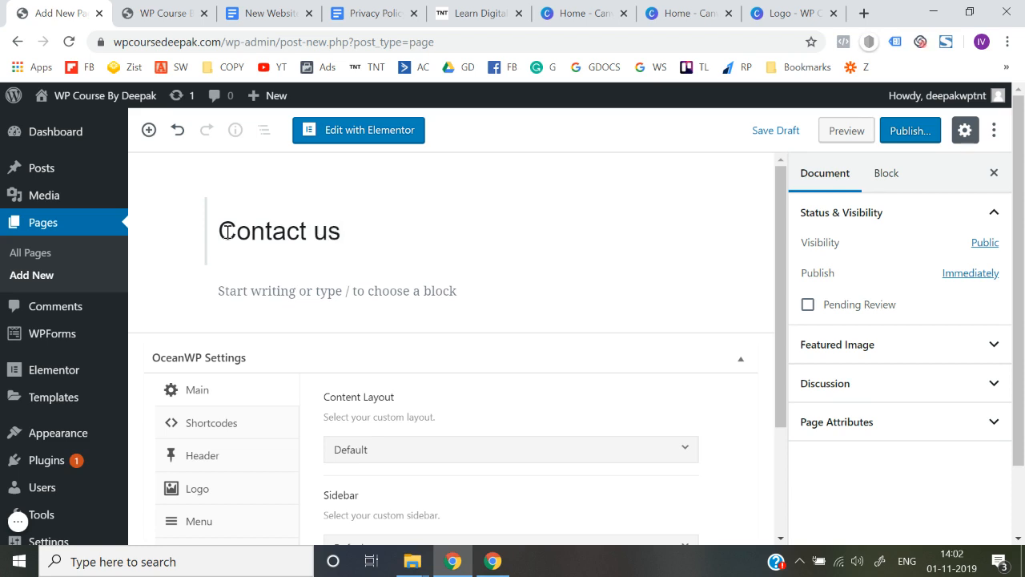
click(894, 133)
click(913, 132)
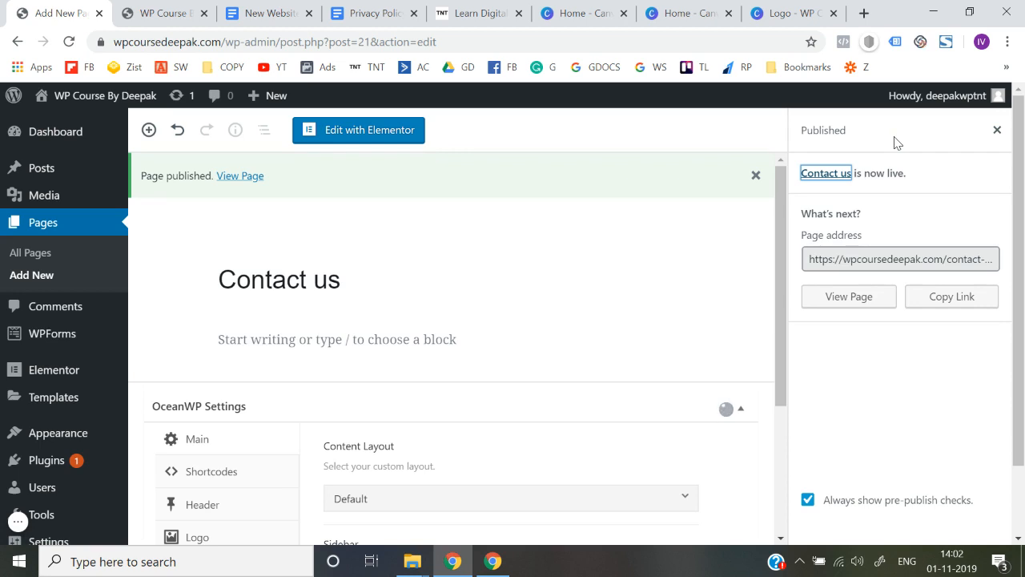
- Add a new page titled "Blog" and publish it
click(31, 275)
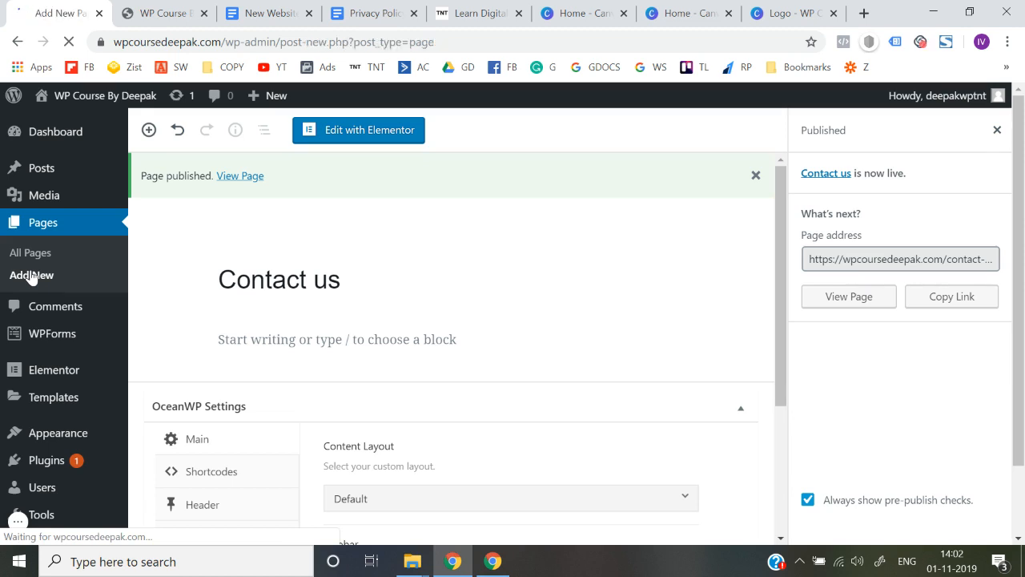
text(Blog)
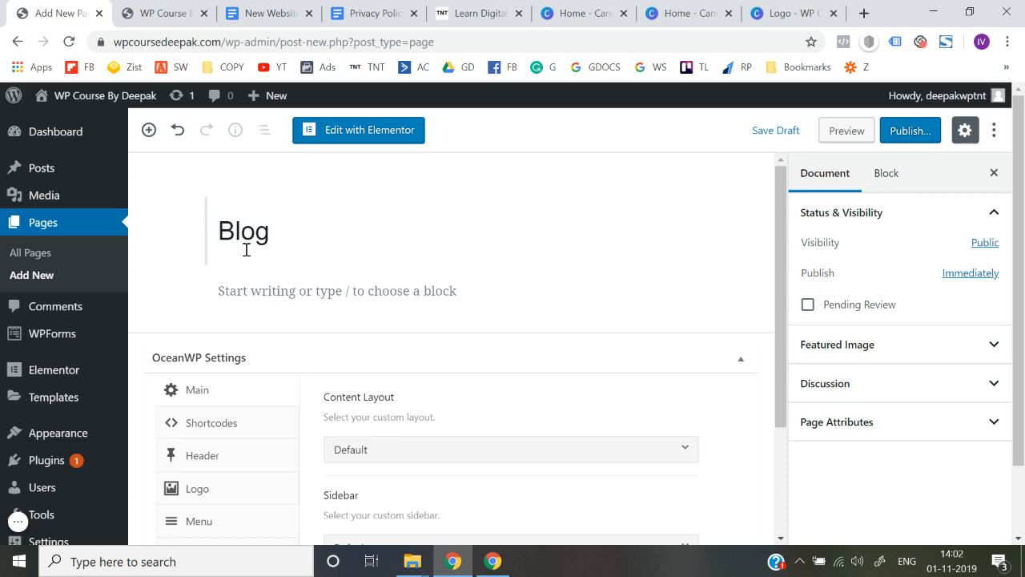
click(910, 133)
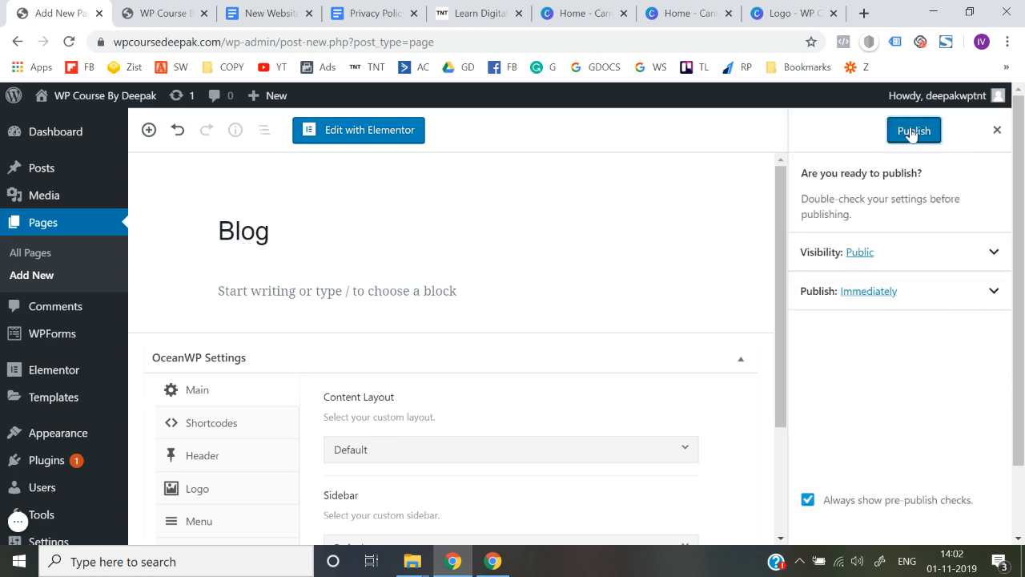
click(911, 132)
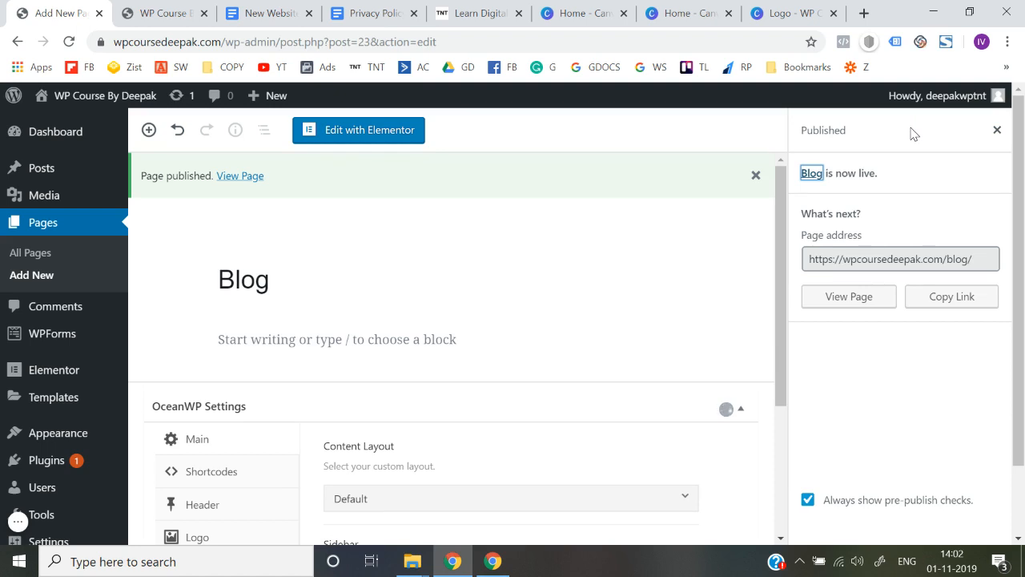
- Add a new page titled "Courses" and publish it
click(43, 277)
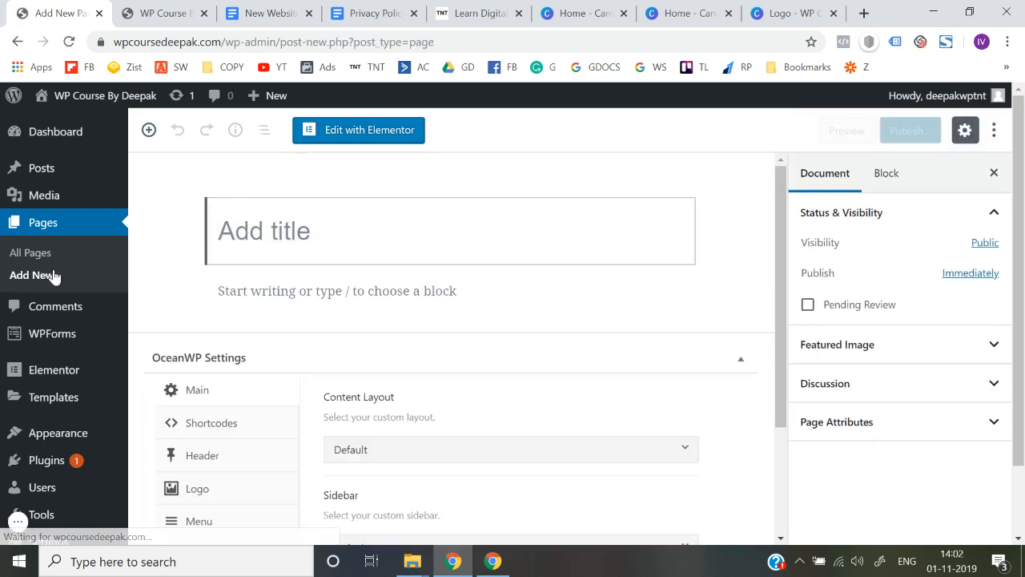
click(259, 245)
text(Courses)
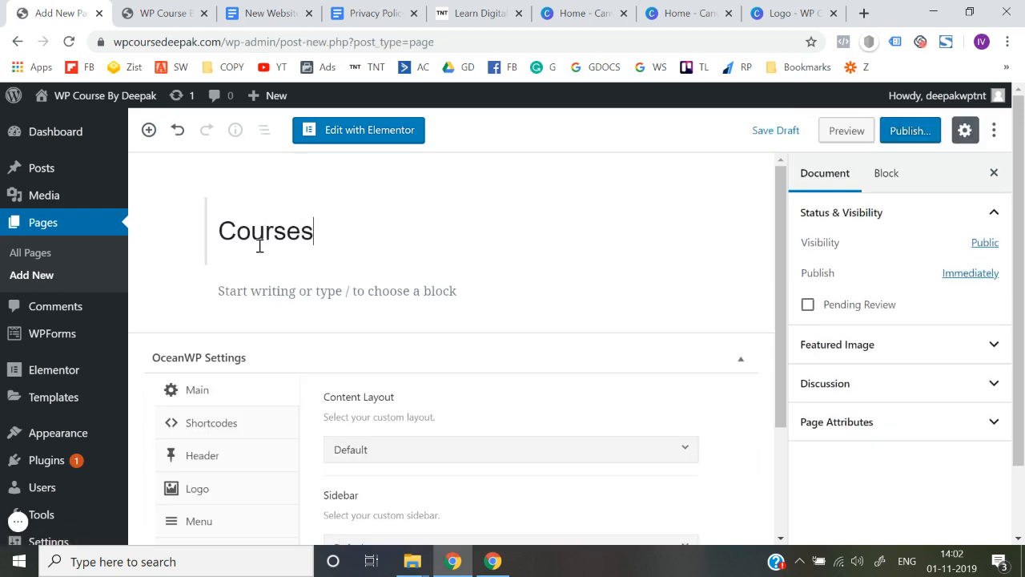
click(918, 132)
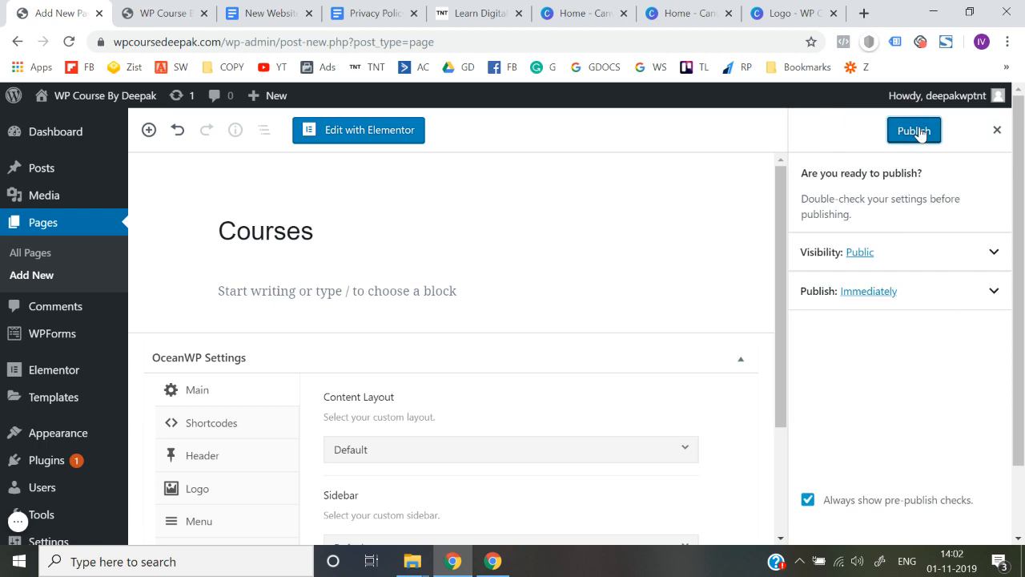
click(919, 131)
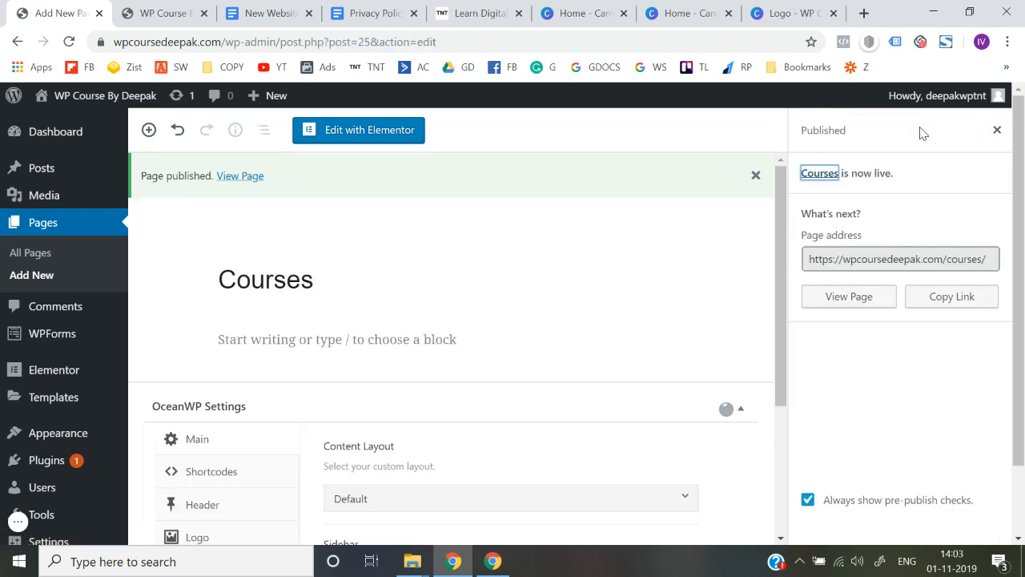
- Open the list of all pages, and compare the homepage's header with the Think N Thrive site's navigation menu
click(32, 254)
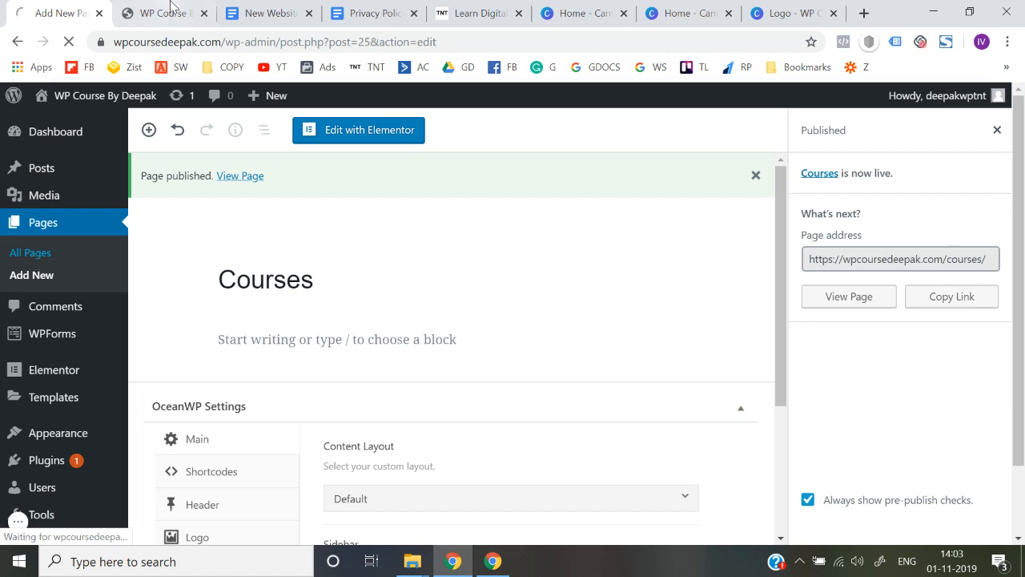
click(164, 11)
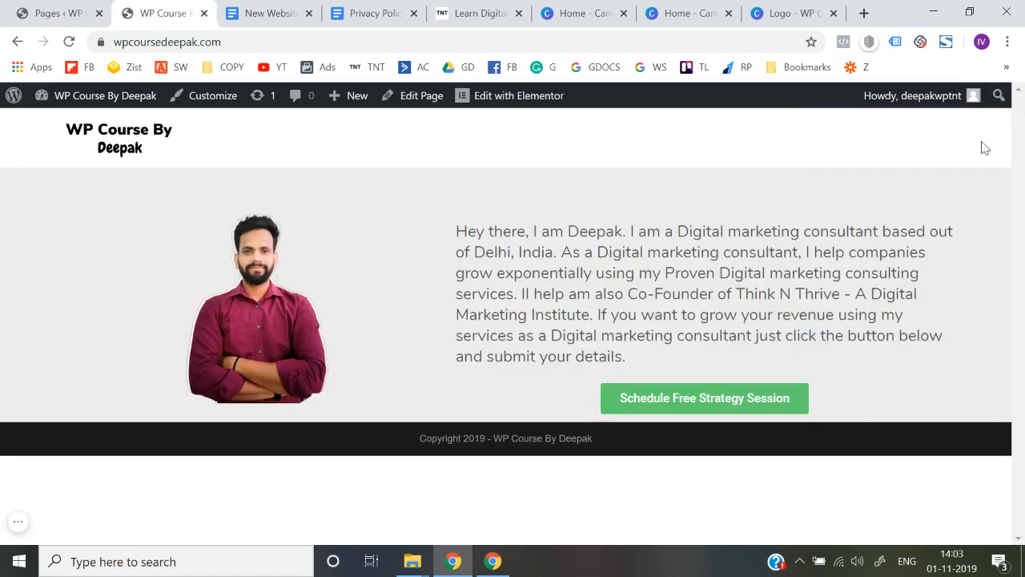
click(479, 8)
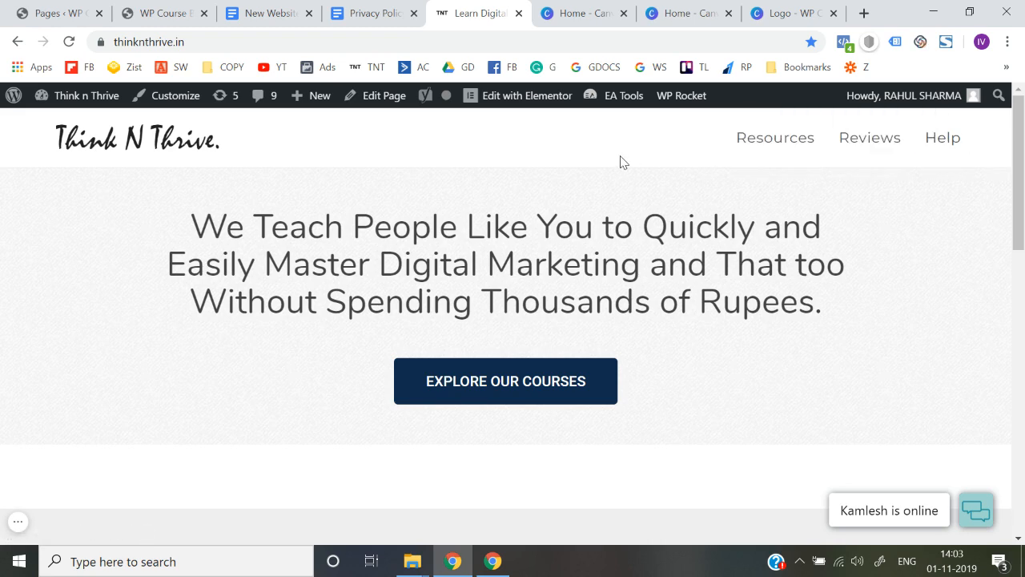
click(180, 10)
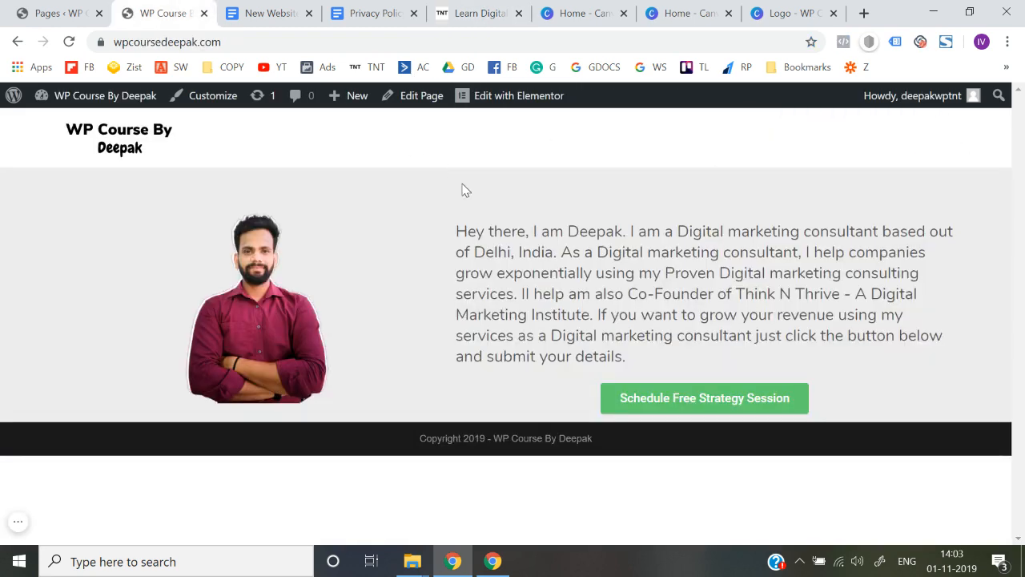
- Create the site's first navigation menu in the dashboard's menu settings, named "Header Menu"
click(41, 13)
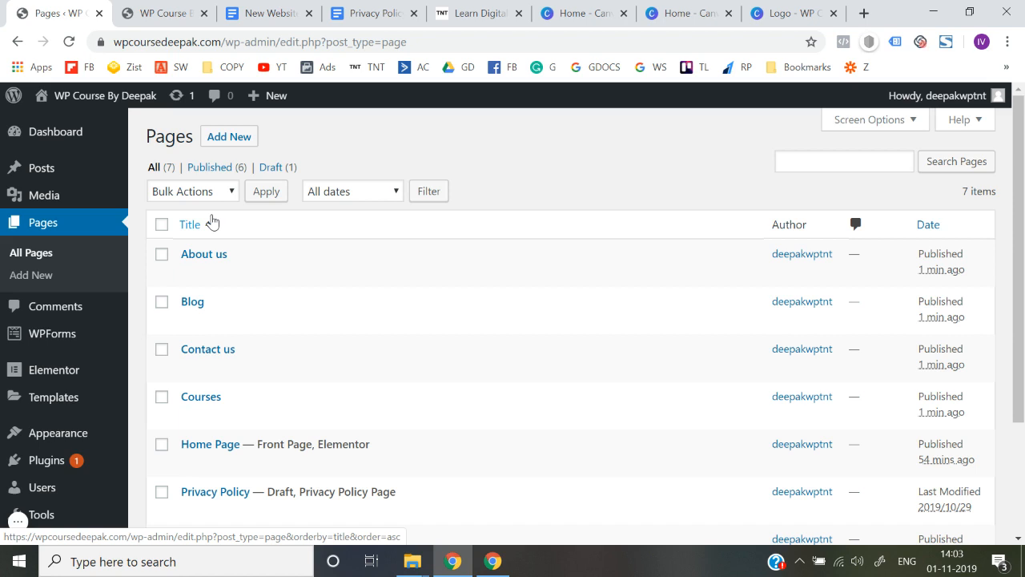
mouse_move(89, 352)
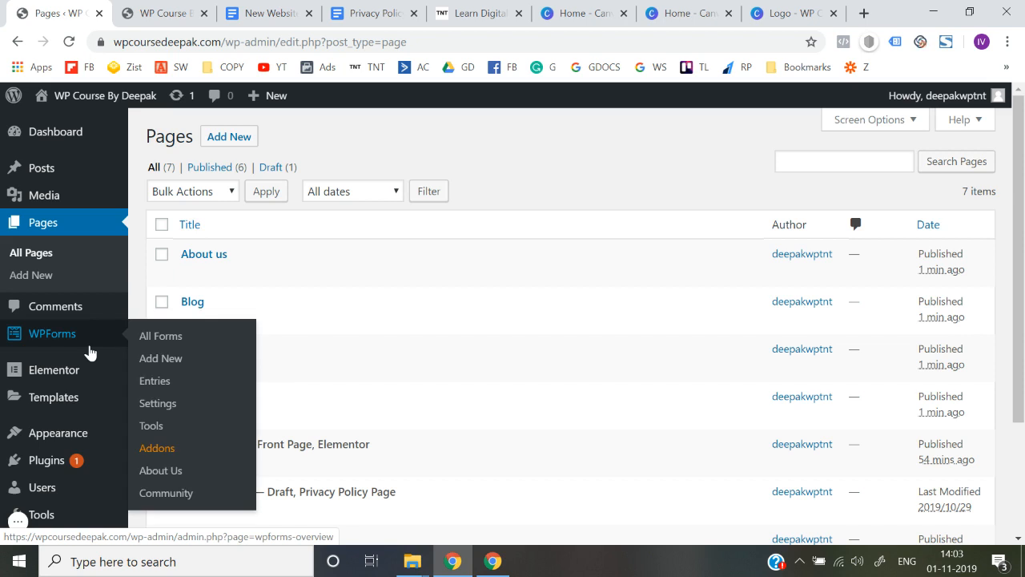
scroll(41, 393, down, 1)
mouse_move(42, 394)
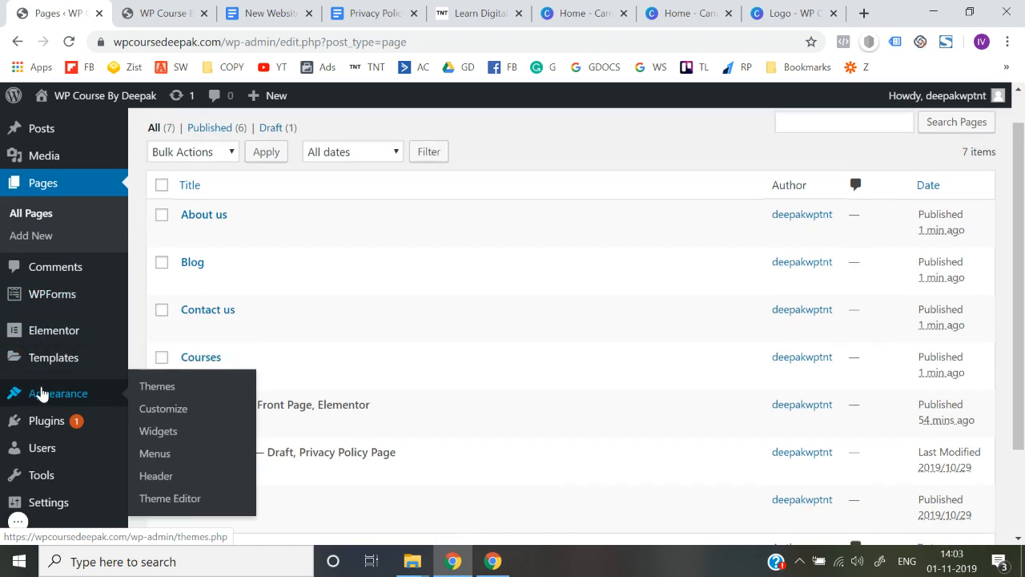
scroll(41, 395, down, 1)
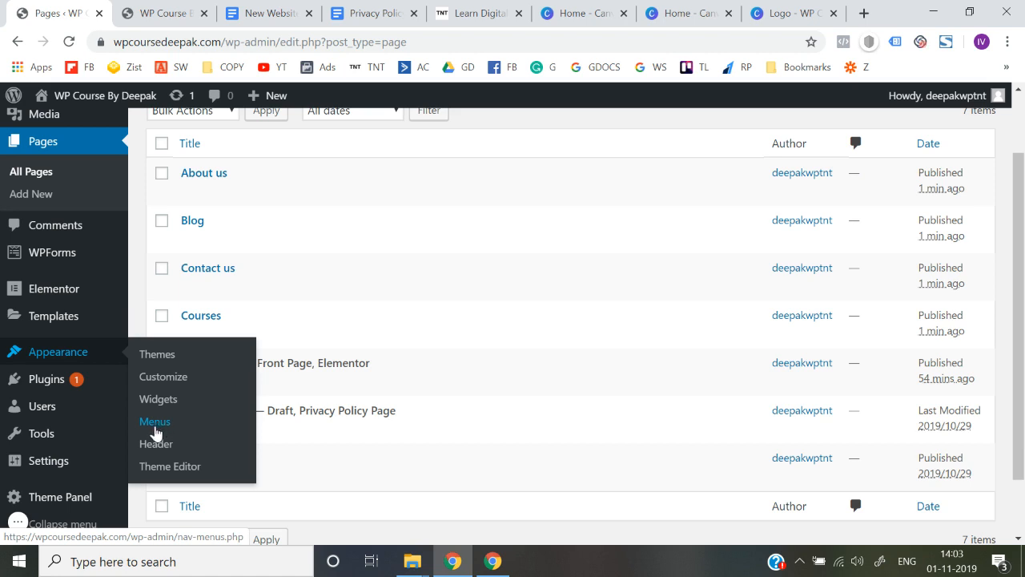
click(156, 431)
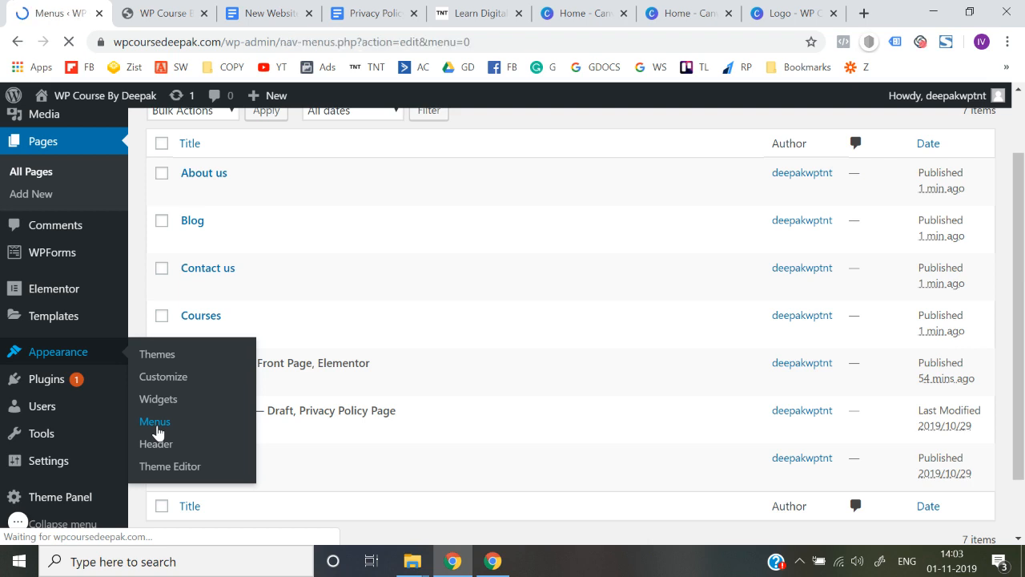
scroll(500, 353, down, 1)
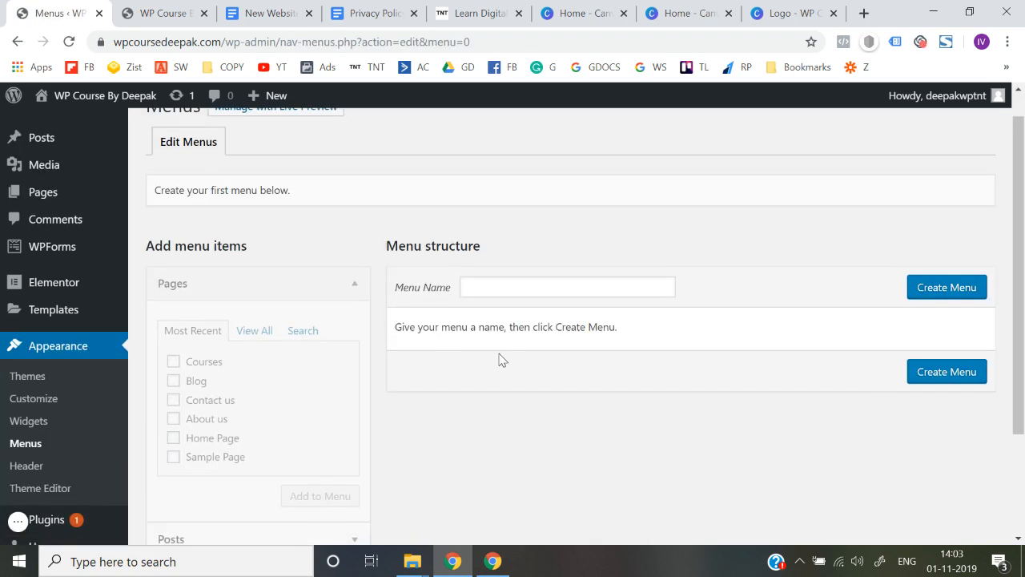
click(490, 289)
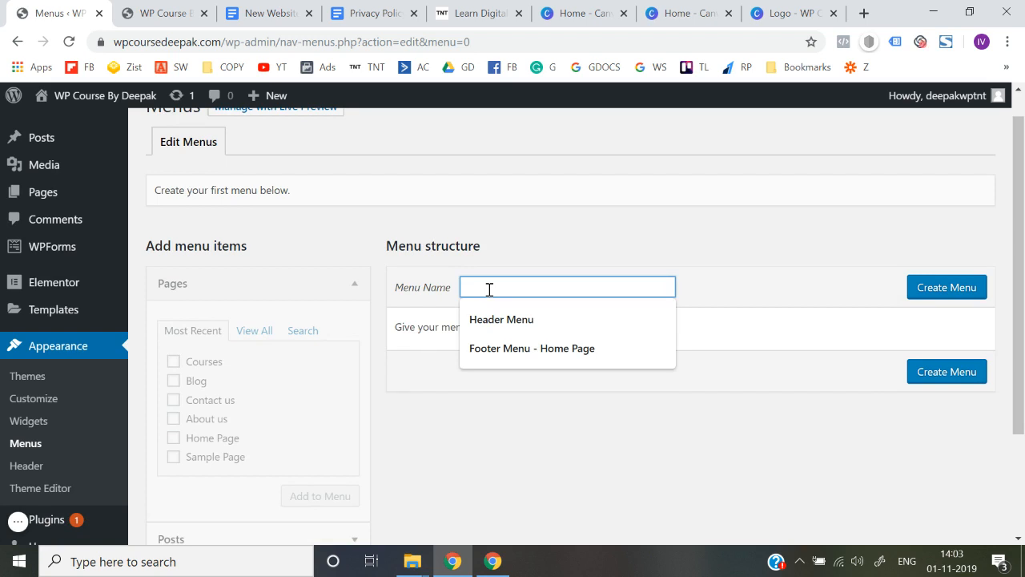
text(Header Menu)
click(954, 295)
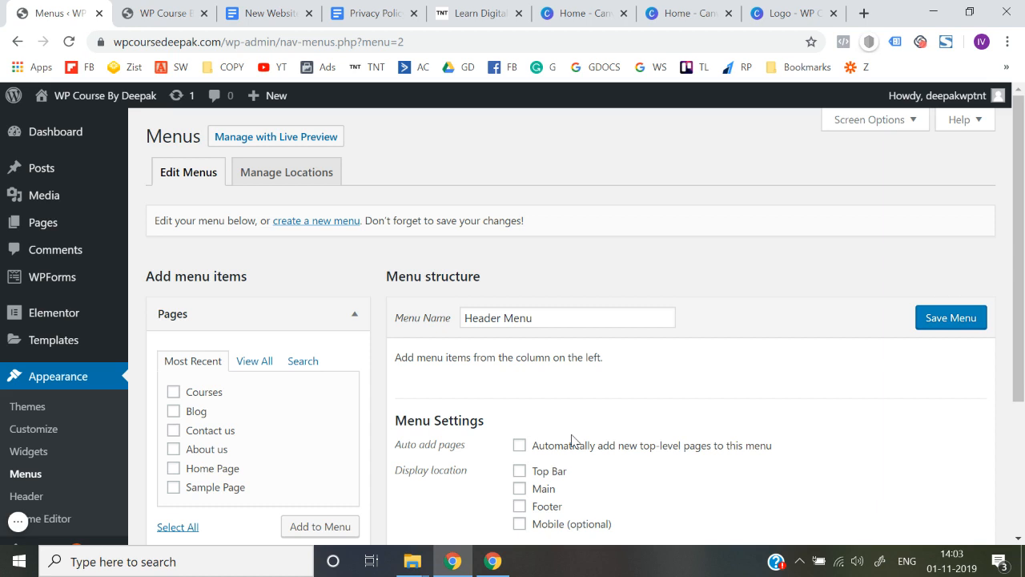
scroll(572, 440, down, 1)
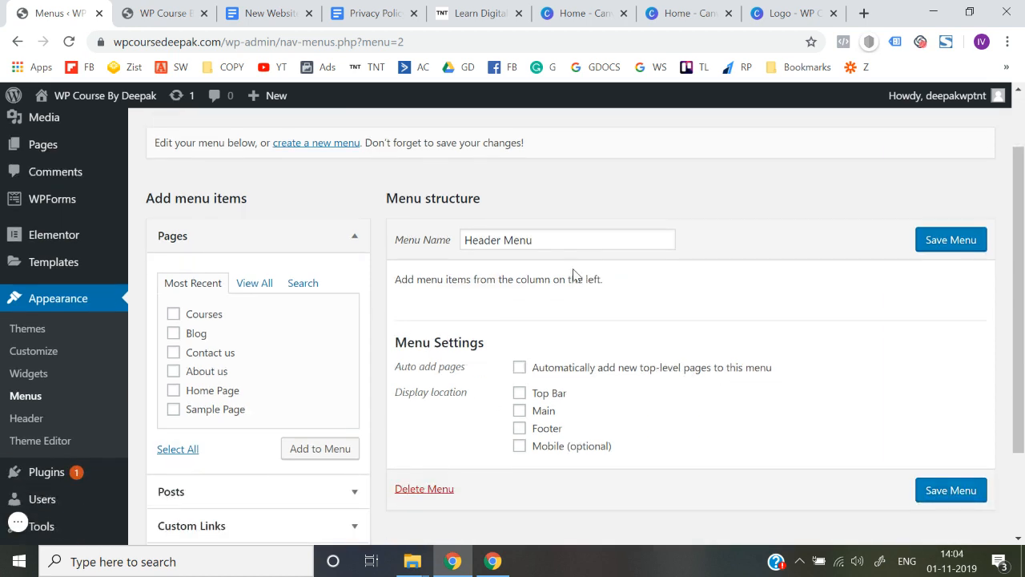
scroll(283, 357, down, 1)
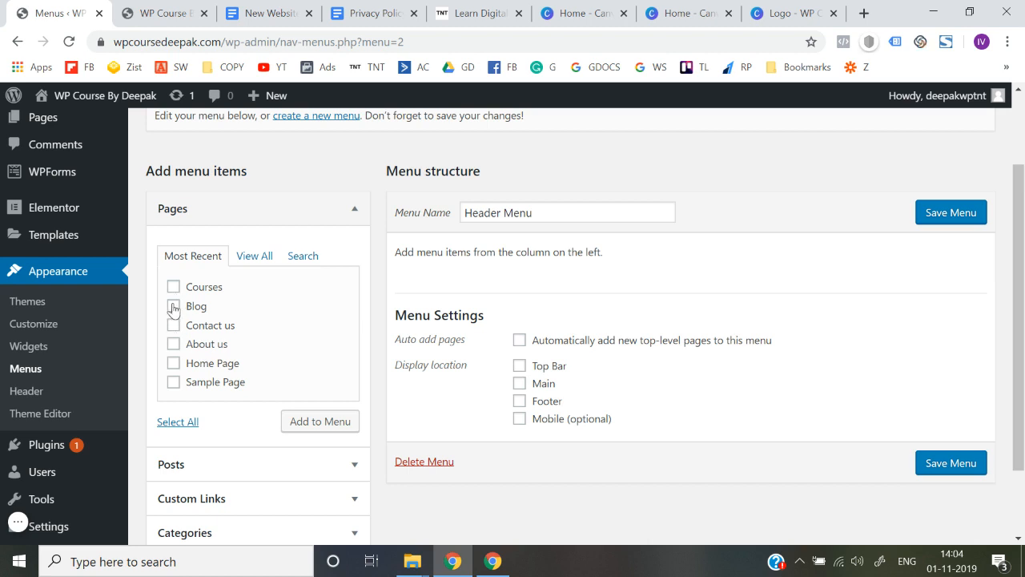
- Add the Courses, Blog, Contact us and About us pages to Header Menu, placing About us above Contact us
click(174, 289)
click(173, 327)
click(174, 344)
click(318, 424)
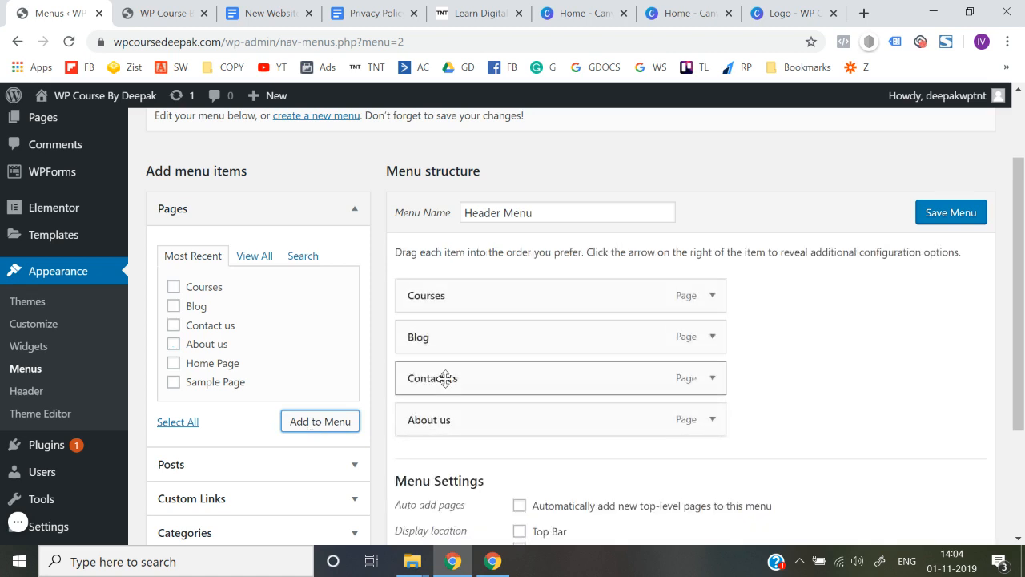
drag(435, 417, 435, 334)
- Assign Header Menu to the Main display location and save the menu
scroll(772, 350, down, 1)
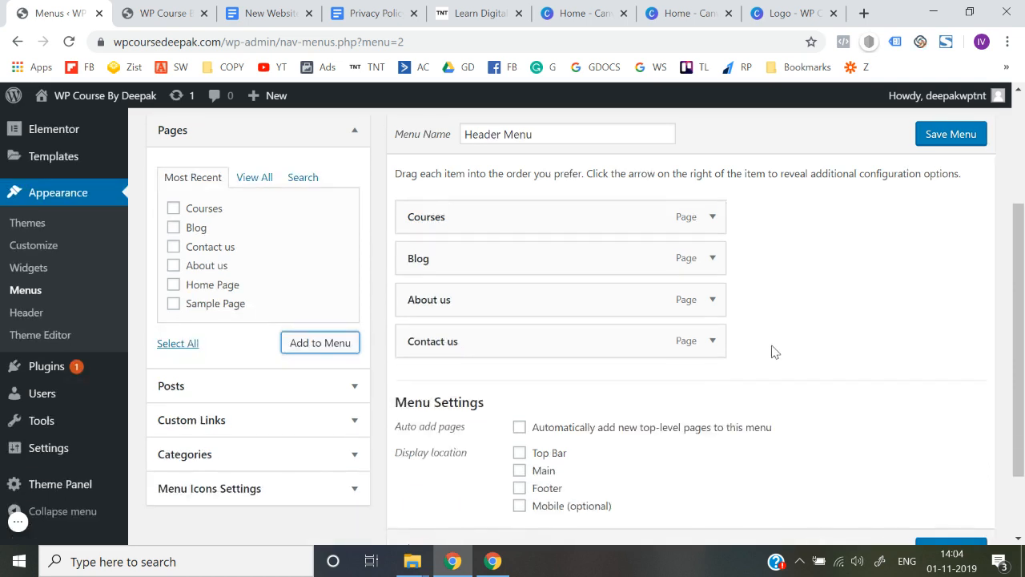
scroll(415, 497, down, 1)
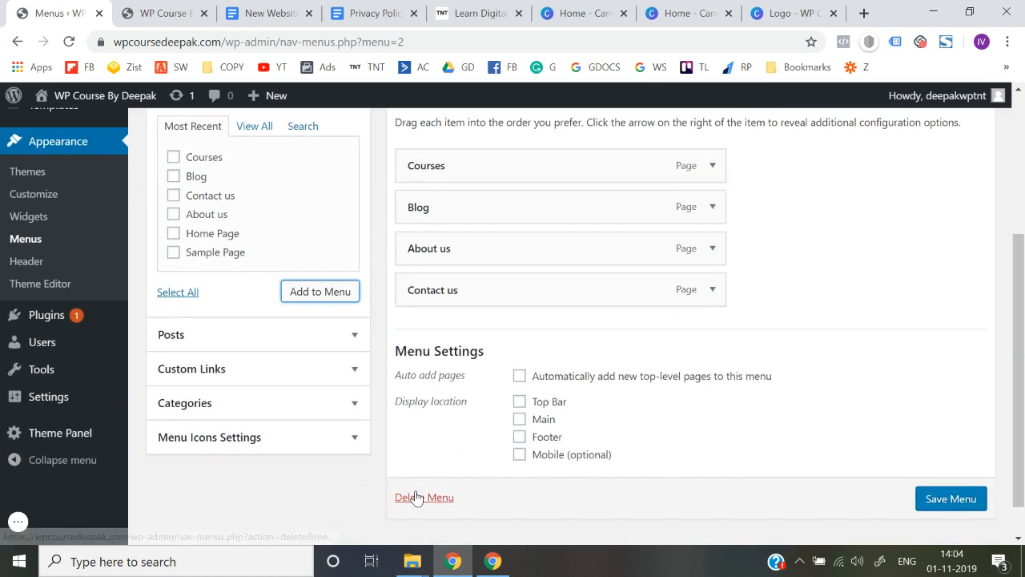
click(520, 420)
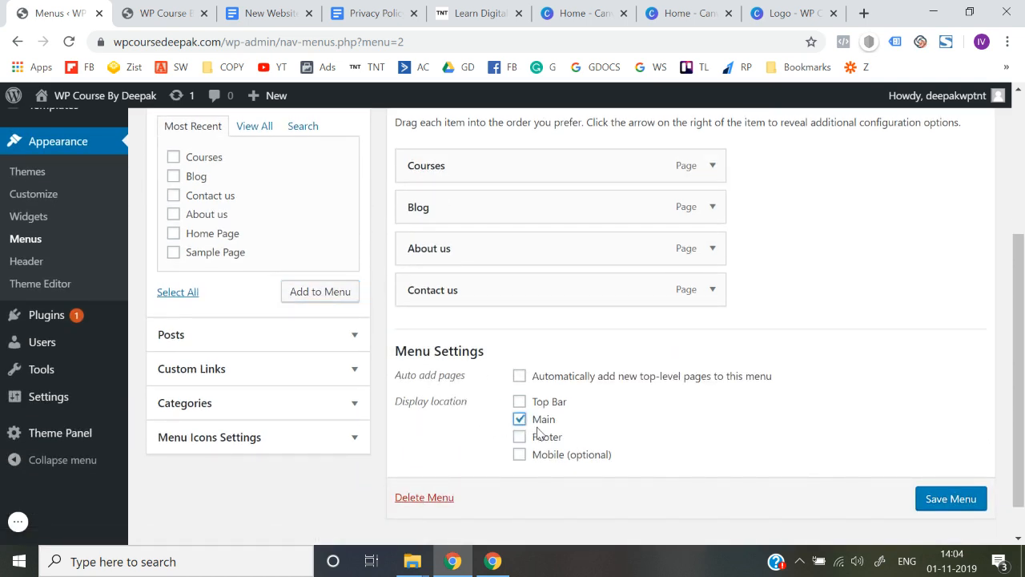
click(945, 498)
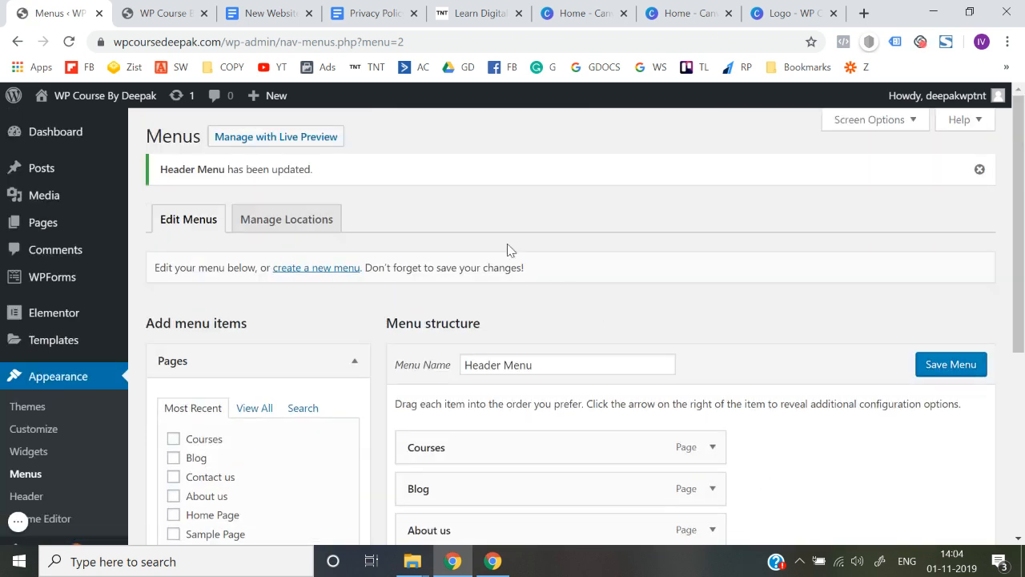
- Reload the site's homepage, check the Courses page through its header menu link, and return to the homepage
click(158, 10)
click(245, 40)
key(Return)
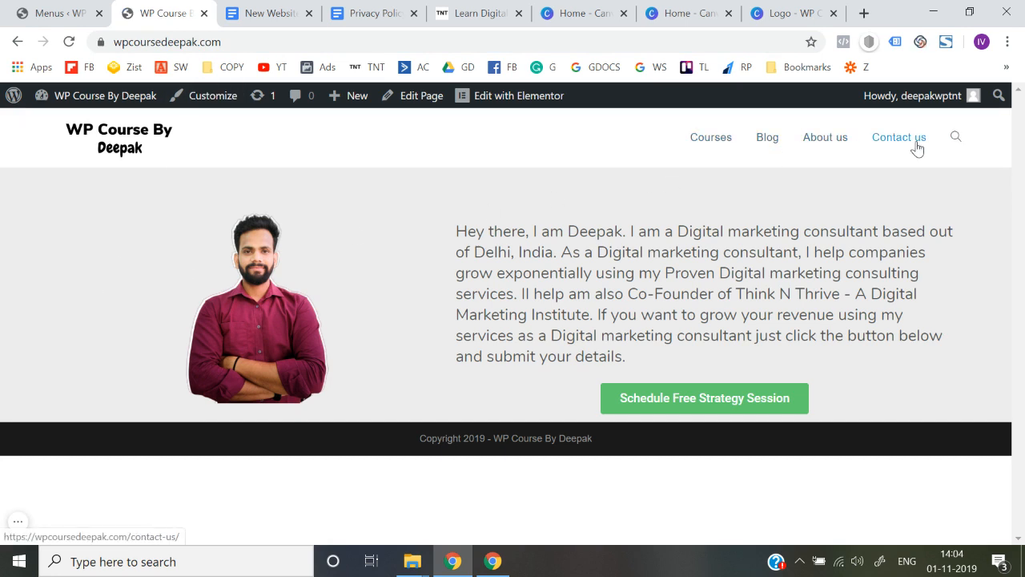
click(716, 145)
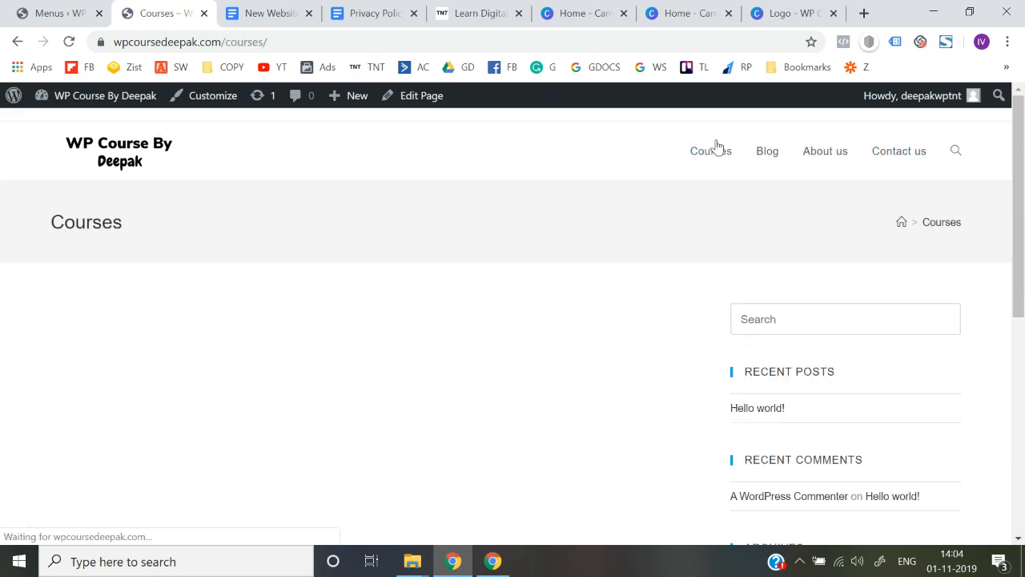
scroll(473, 396, down, 5)
scroll(473, 395, up, 5)
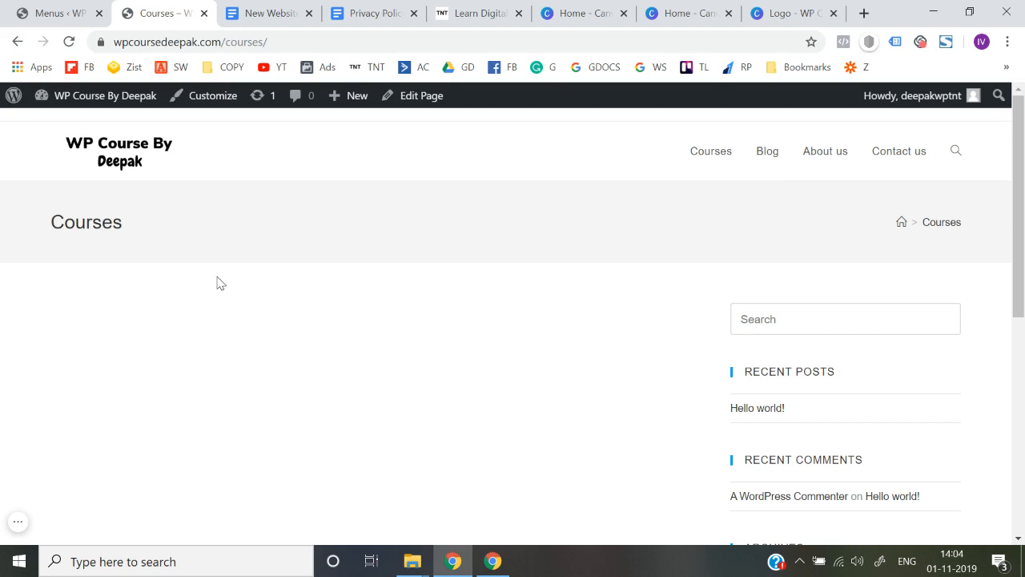
click(17, 41)
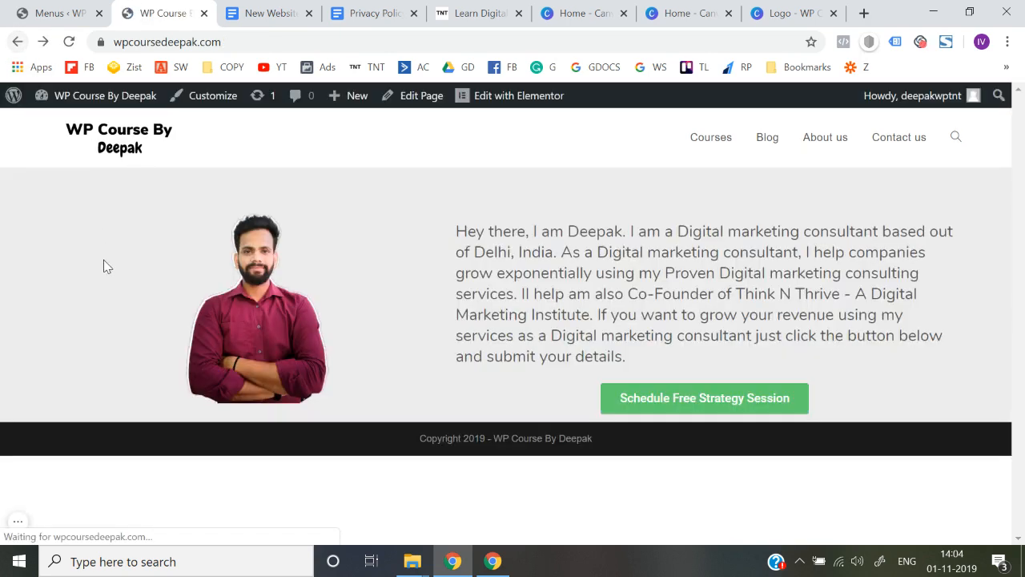
- Check the Blog, About us and Contact us pages through the header menu, and return to the homepage through the site logo
click(764, 140)
scroll(488, 269, down, 10)
scroll(488, 268, up, 10)
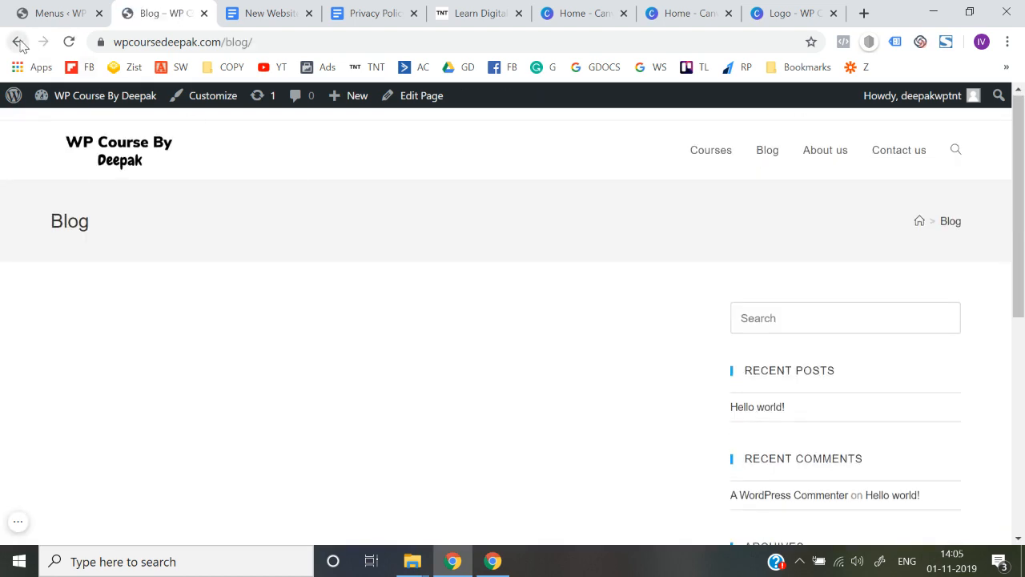
click(19, 42)
click(838, 150)
scroll(528, 264, down, 10)
scroll(528, 264, up, 10)
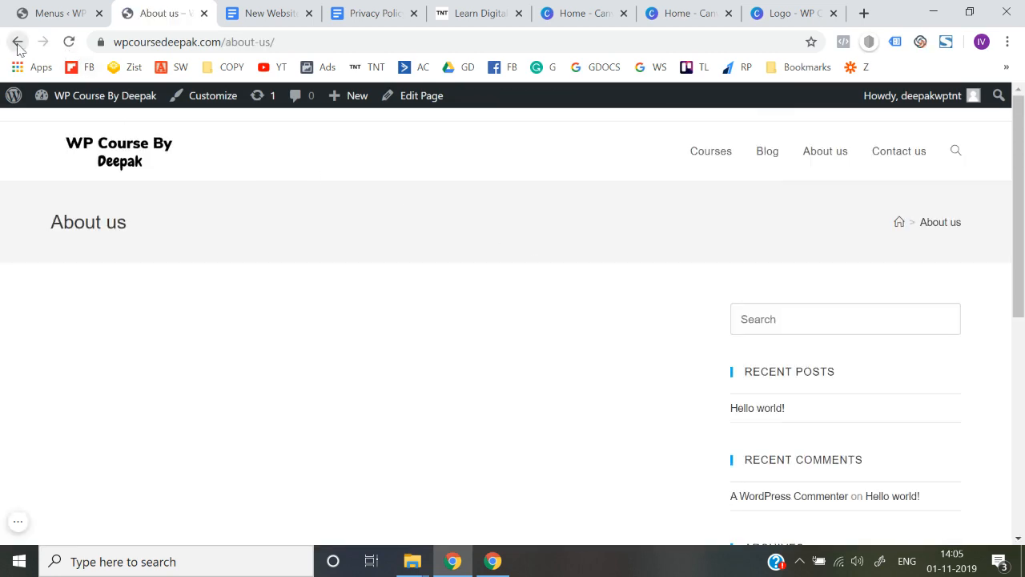
click(18, 44)
click(900, 144)
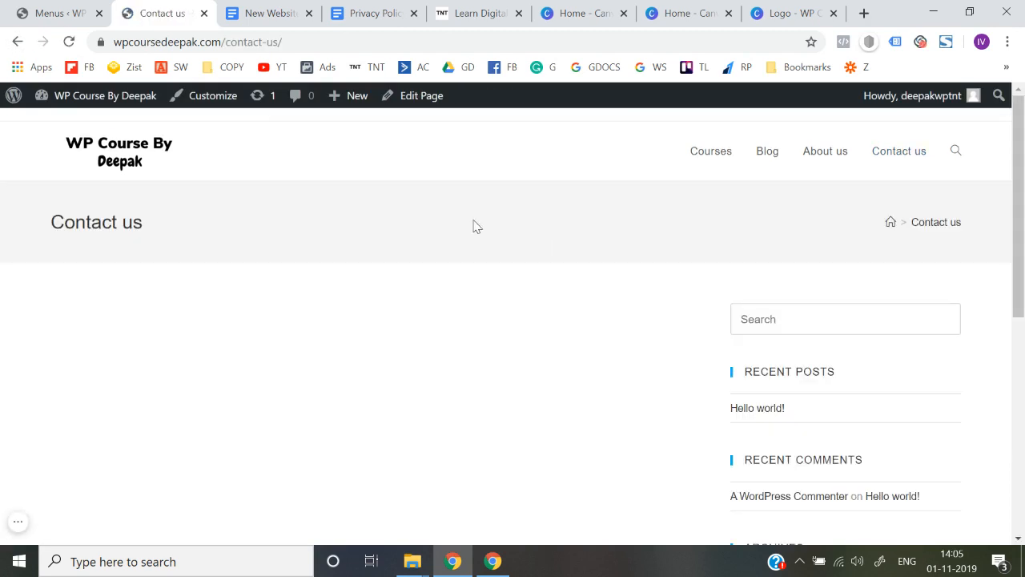
click(100, 163)
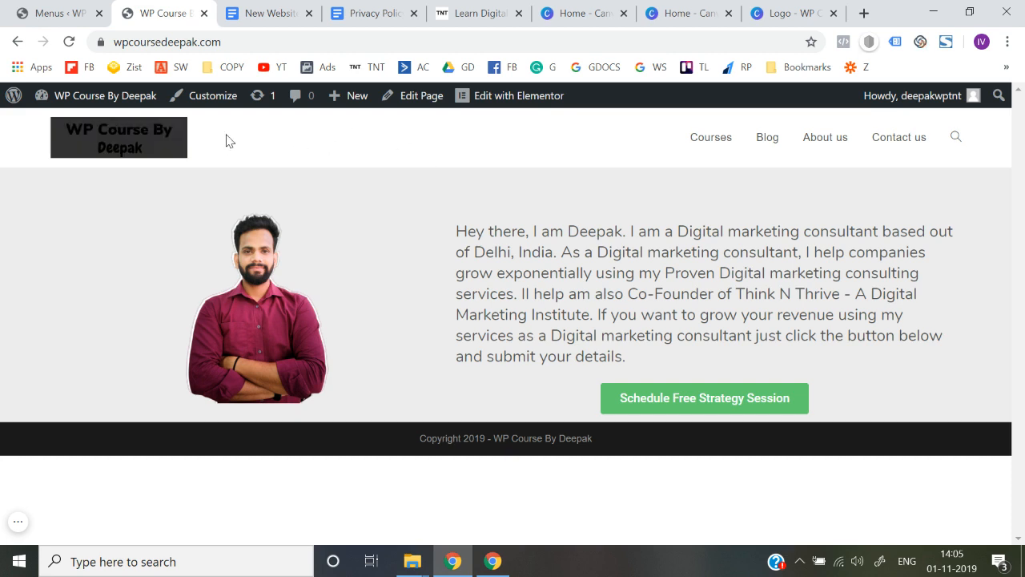
- Open the general header settings in the site customizer and look through the available options
click(212, 97)
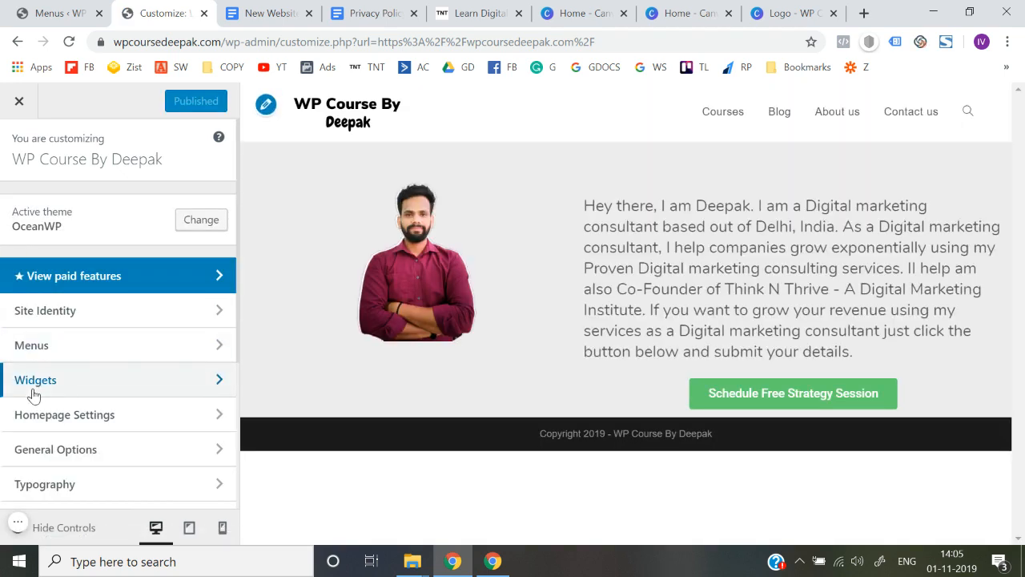
scroll(33, 394, down, 2)
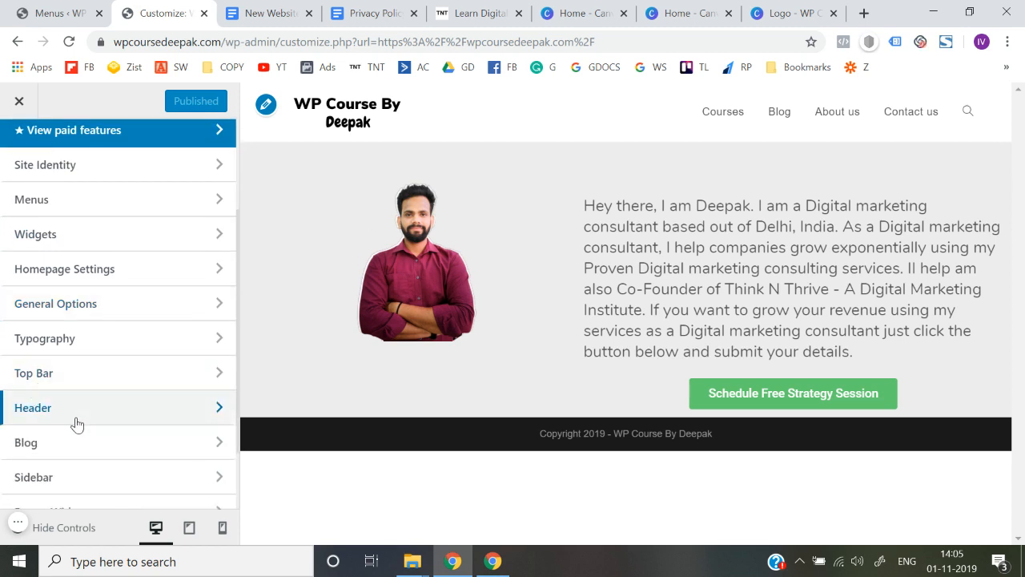
click(76, 424)
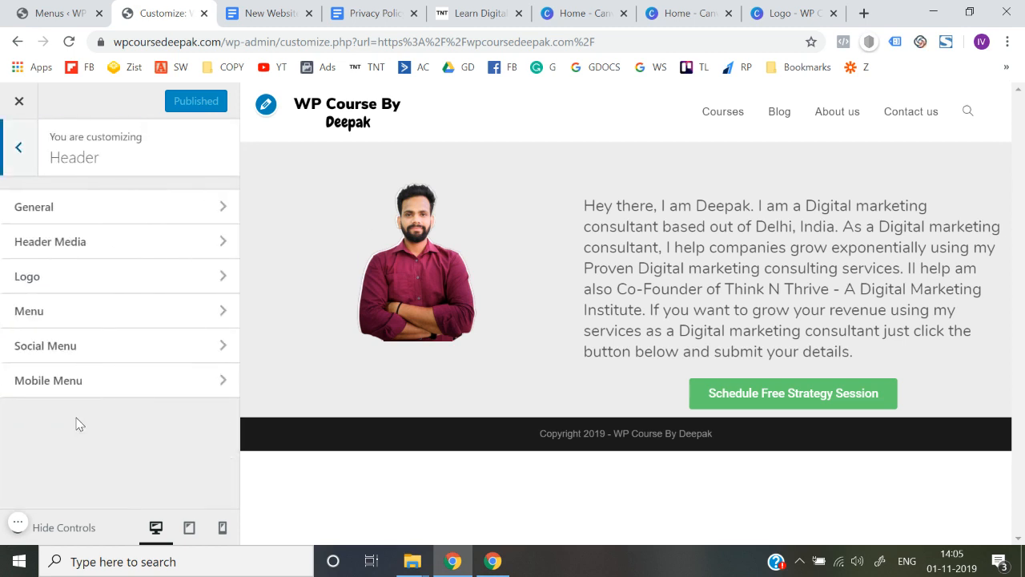
click(154, 211)
scroll(1, 340, down, 2)
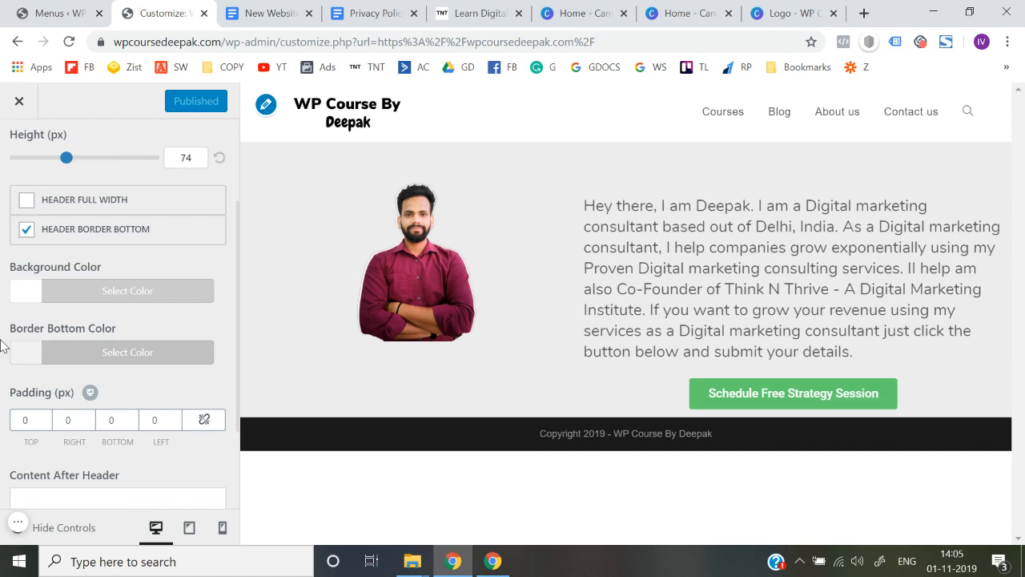
scroll(2, 340, up, 2)
scroll(7, 328, down, 4)
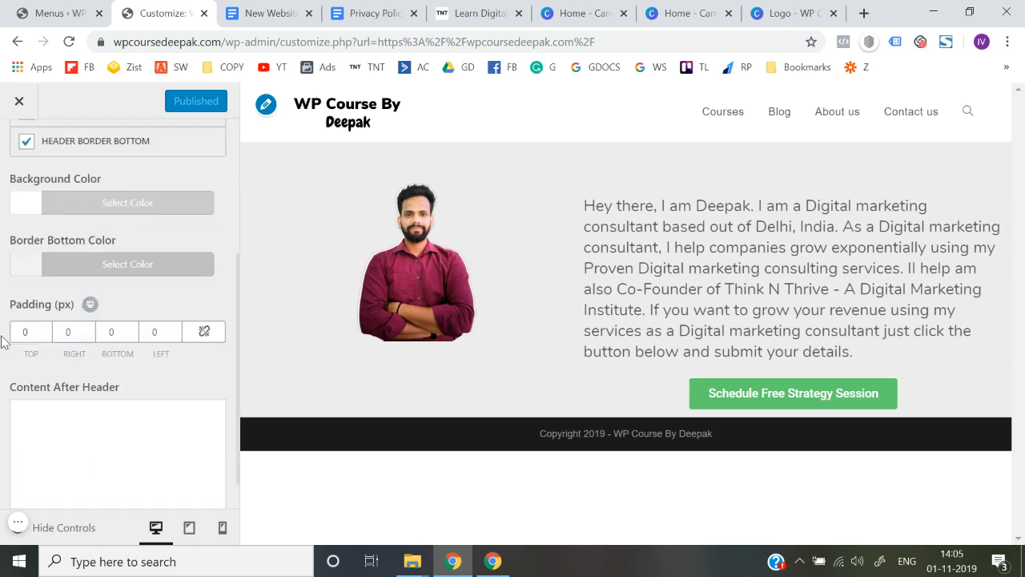
- Try red, green, blue, purple and a pinkish red as the header's background color
click(24, 174)
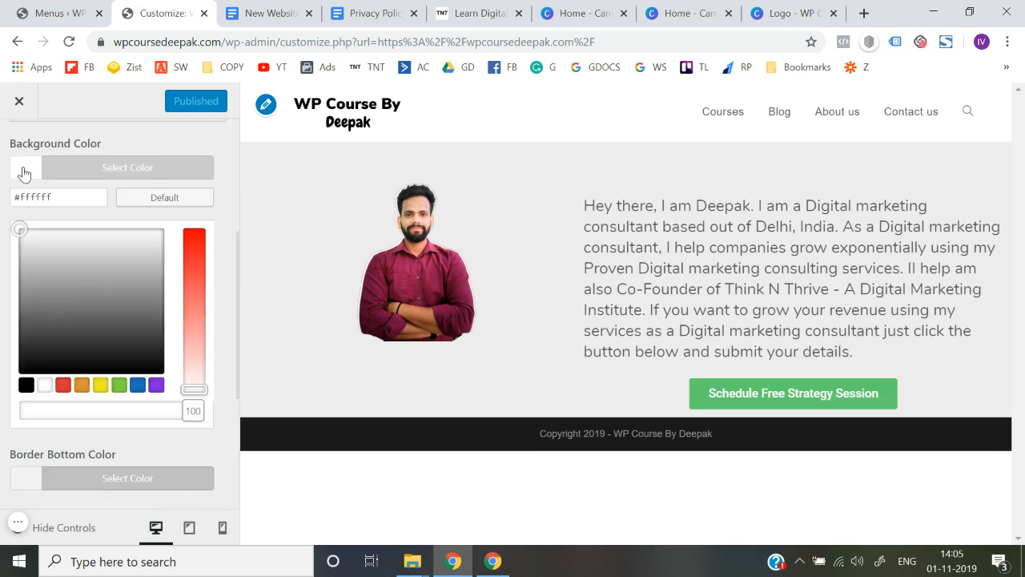
click(64, 387)
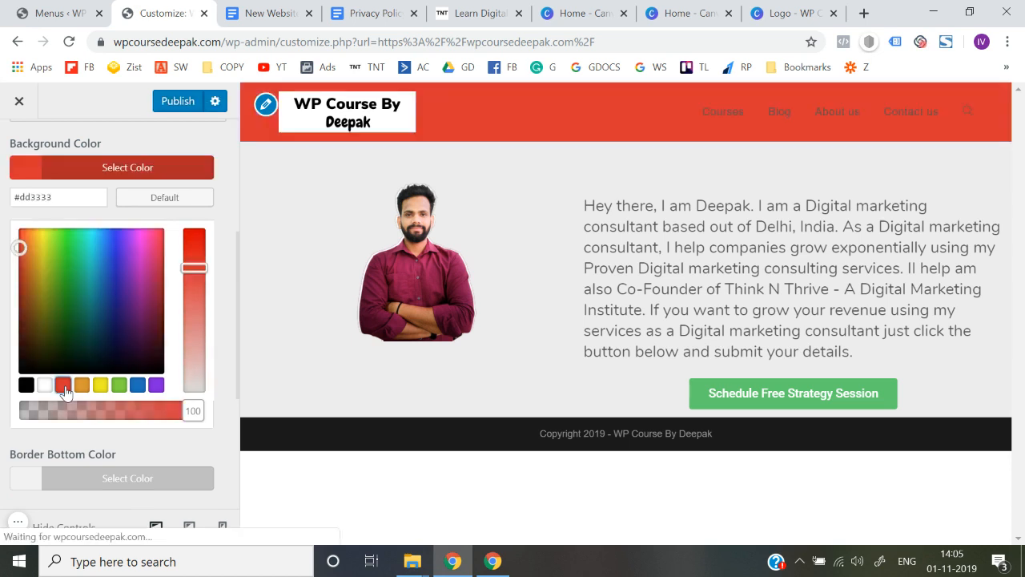
click(118, 385)
click(138, 385)
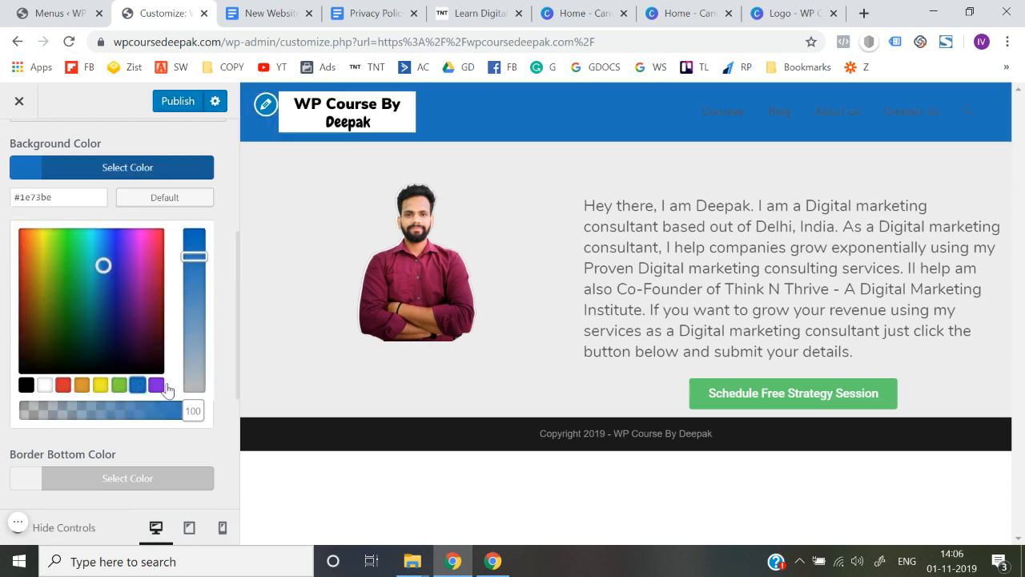
click(156, 386)
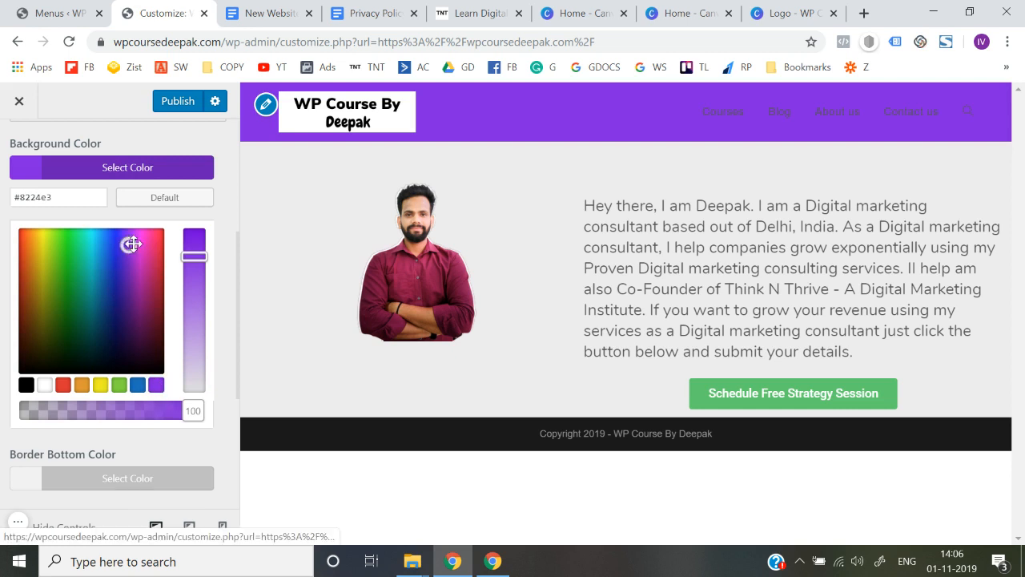
drag(129, 244, 206, 225)
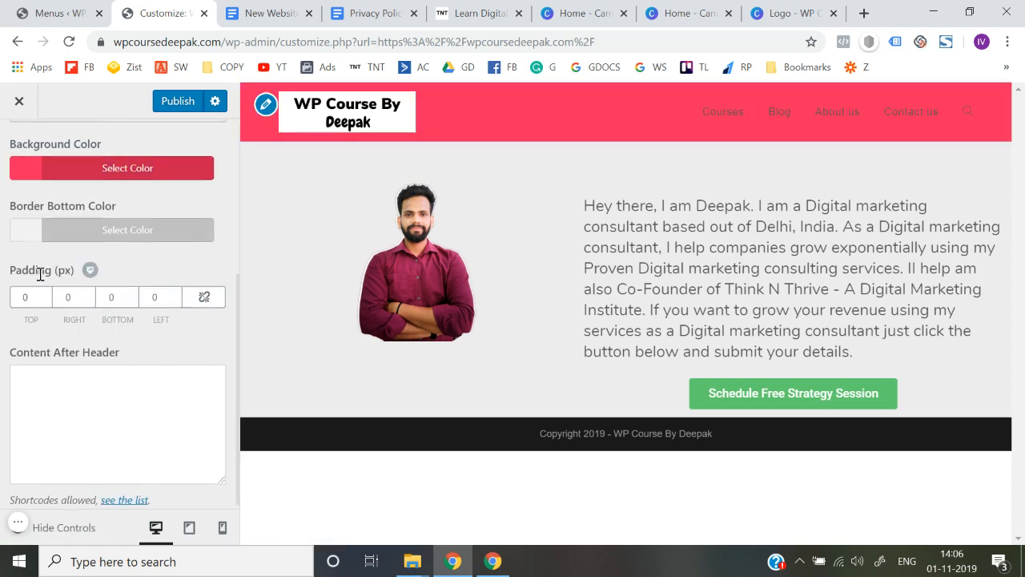
- Reset the header's background color to its default
scroll(40, 273, up, 1)
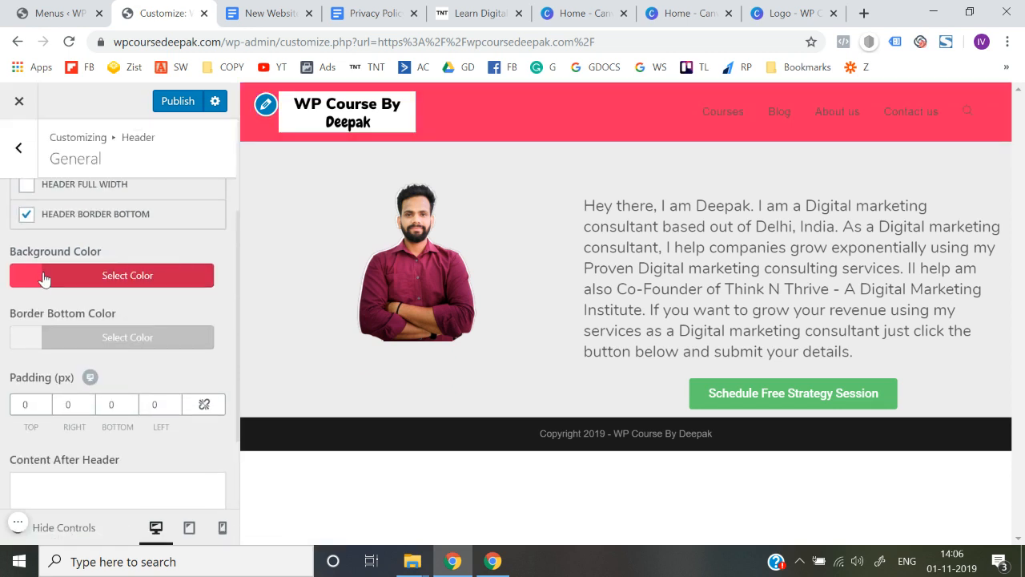
click(44, 278)
click(161, 309)
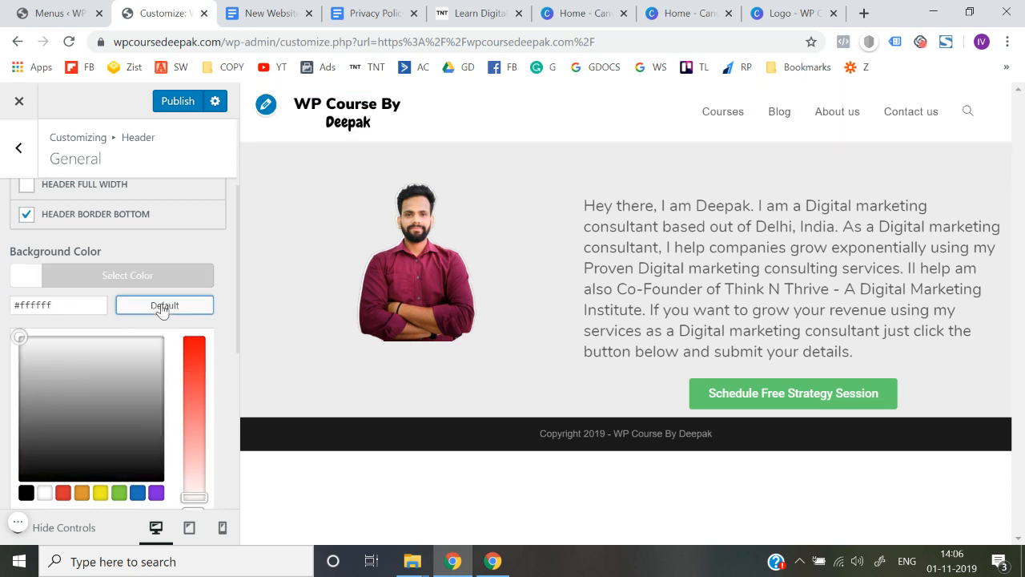
click(1, 291)
- Try the Top Menu and Full Screen styles on the header
scroll(1, 291, up, 2)
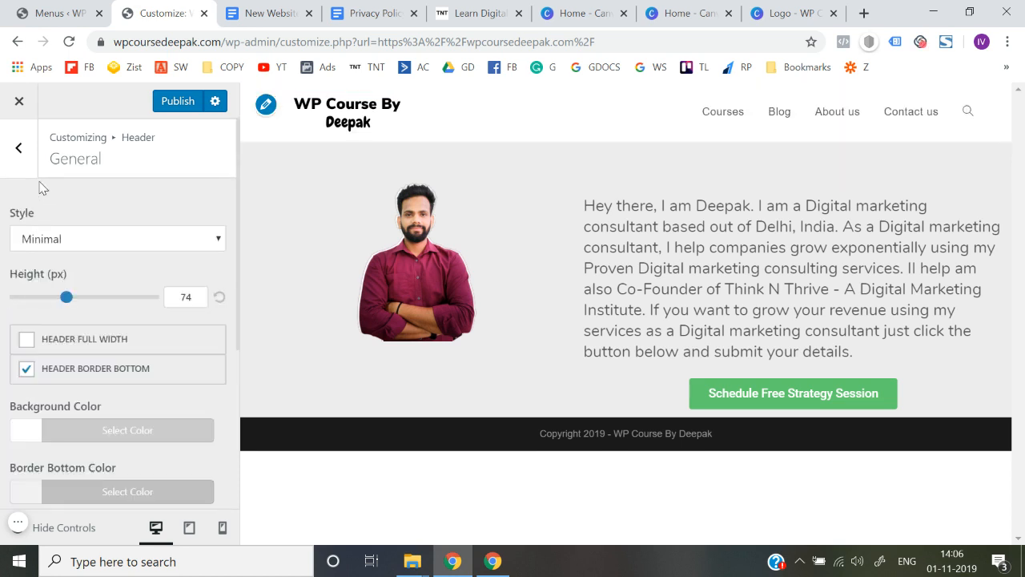
scroll(1, 298, down, 3)
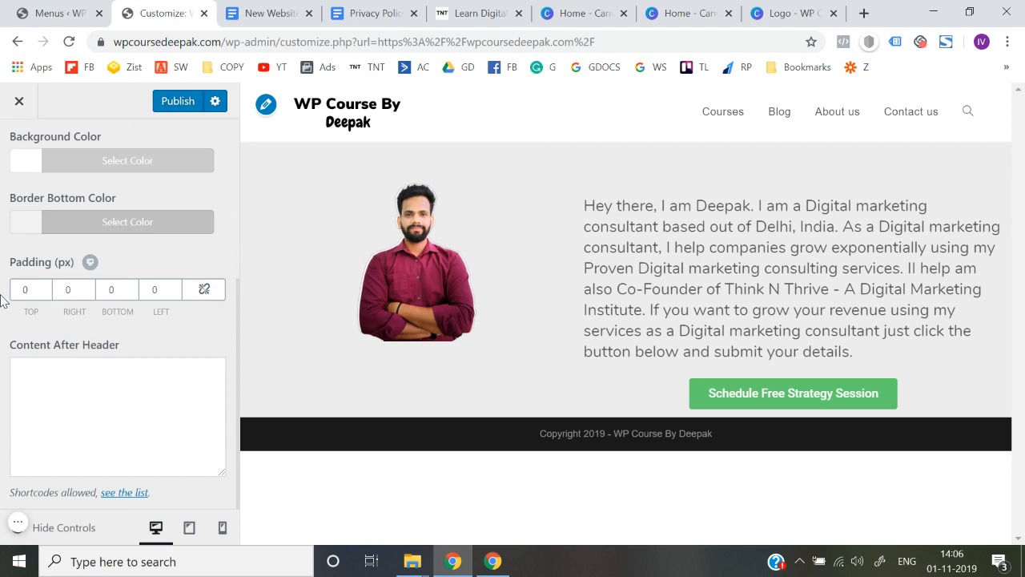
scroll(1, 299, up, 3)
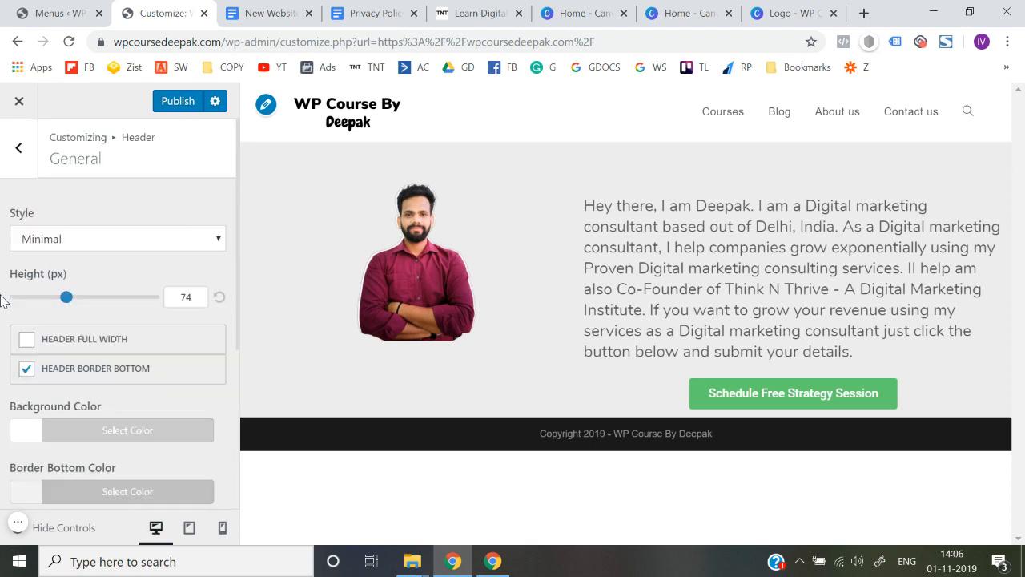
click(54, 244)
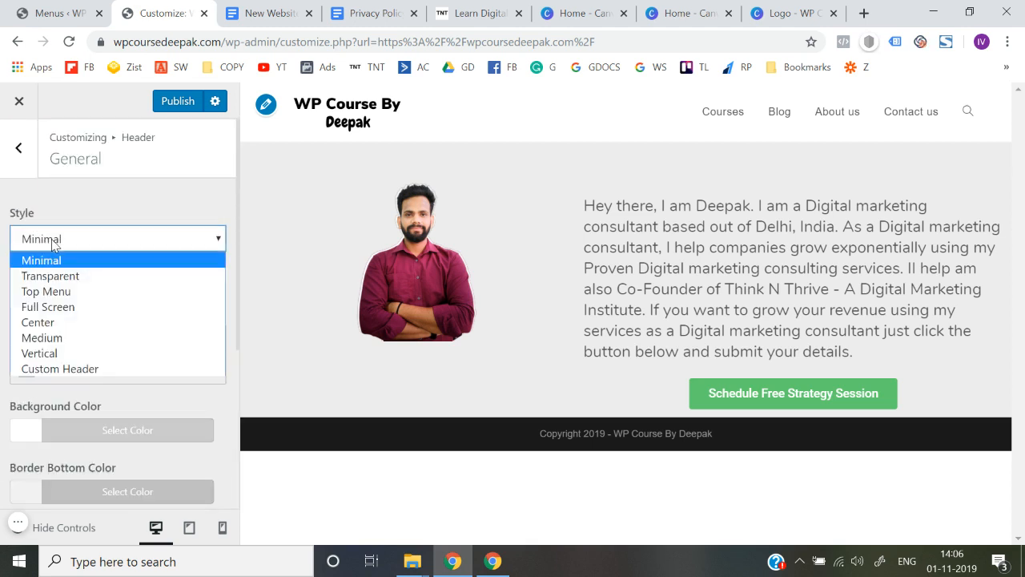
click(63, 290)
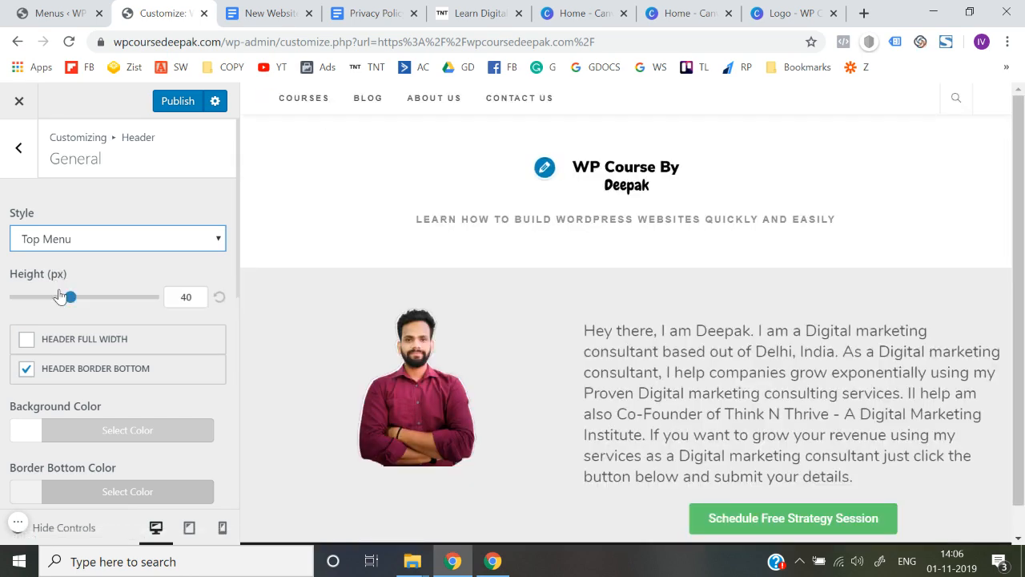
click(93, 239)
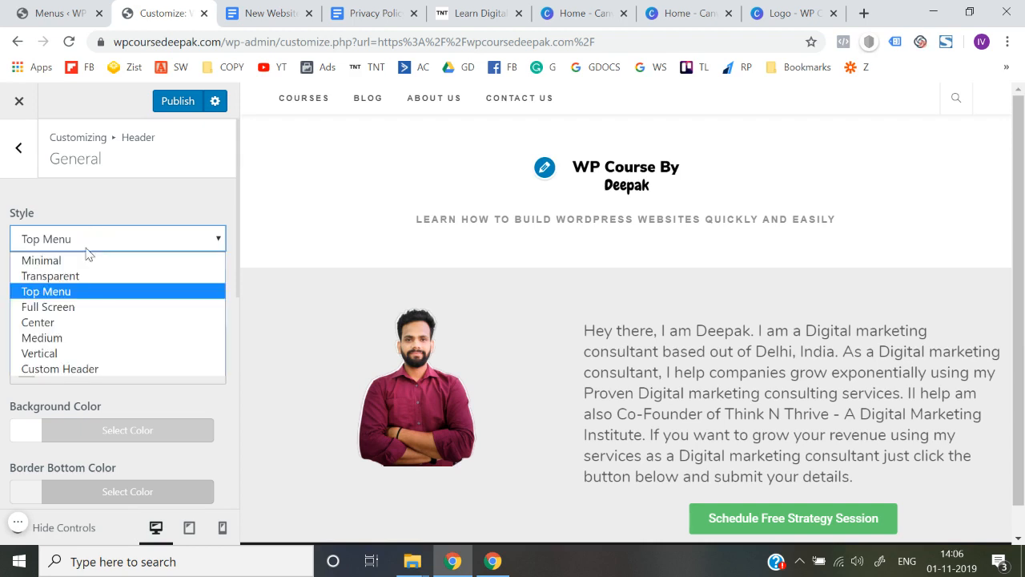
click(77, 307)
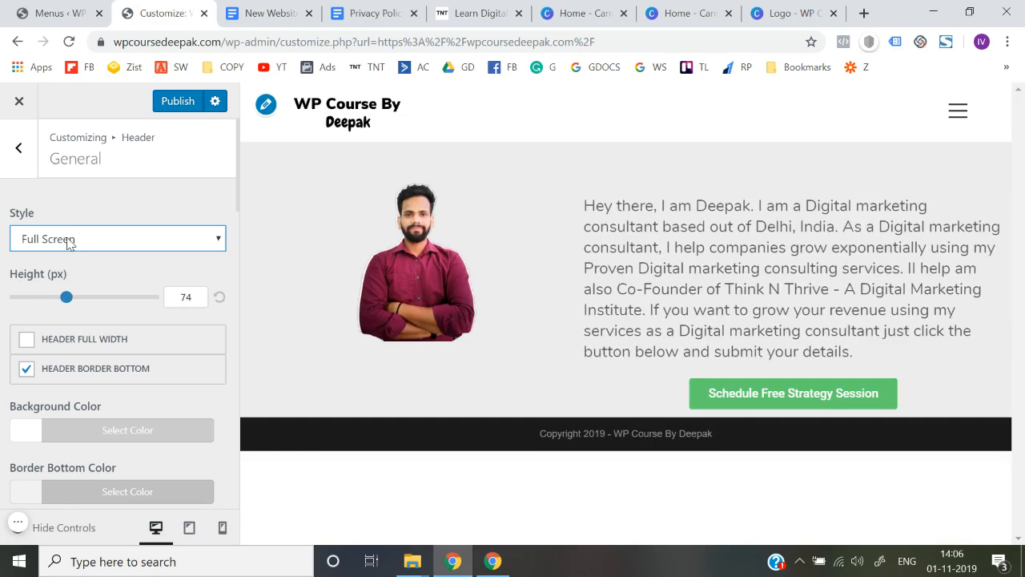
- Try the Center and Medium styles on the header
click(69, 240)
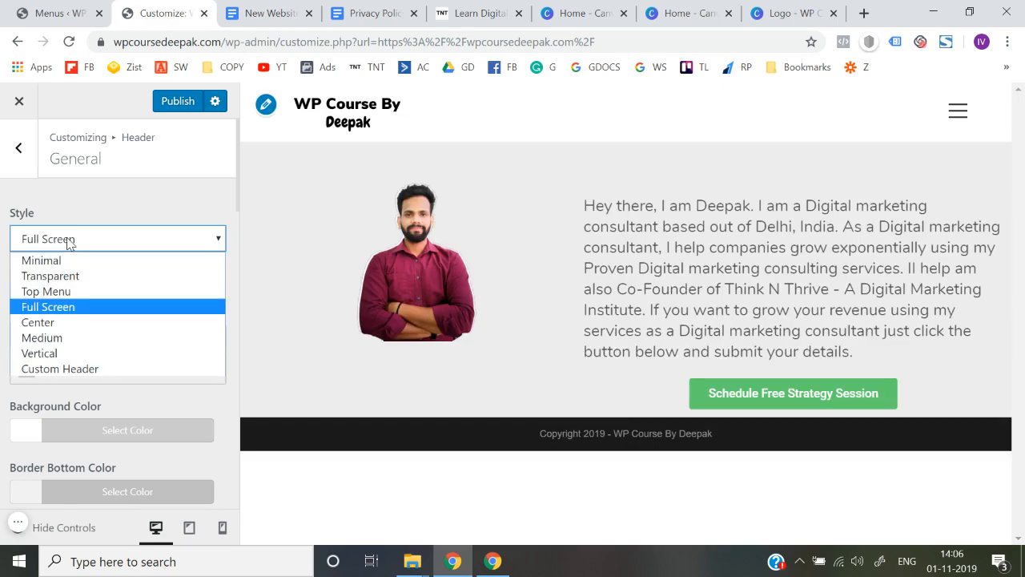
click(49, 324)
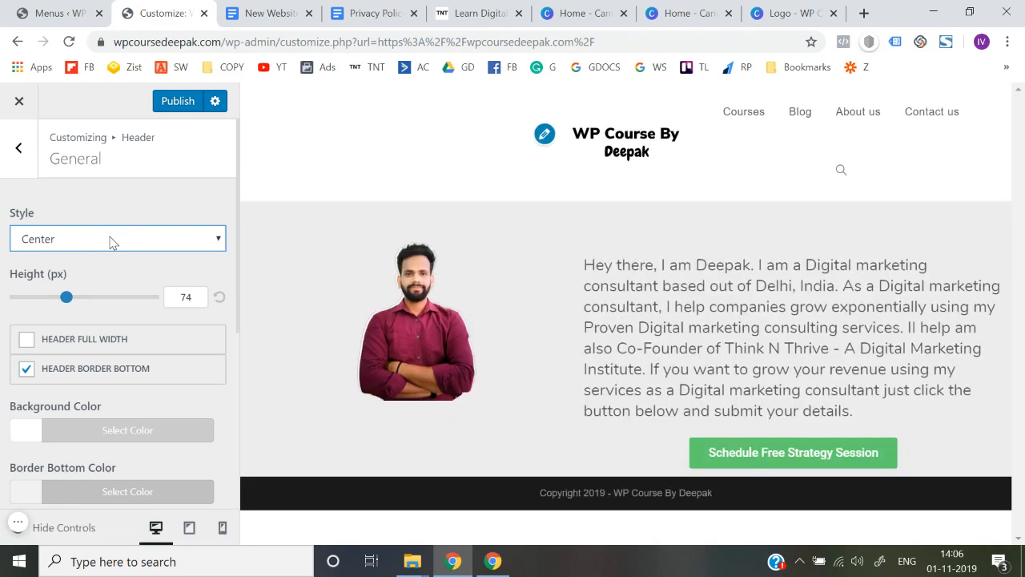
click(112, 240)
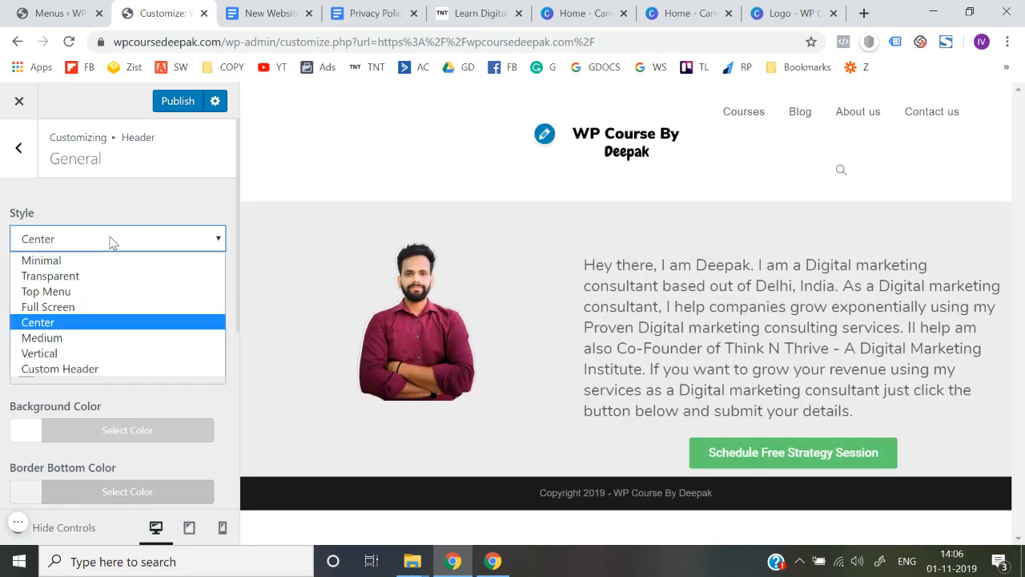
click(48, 337)
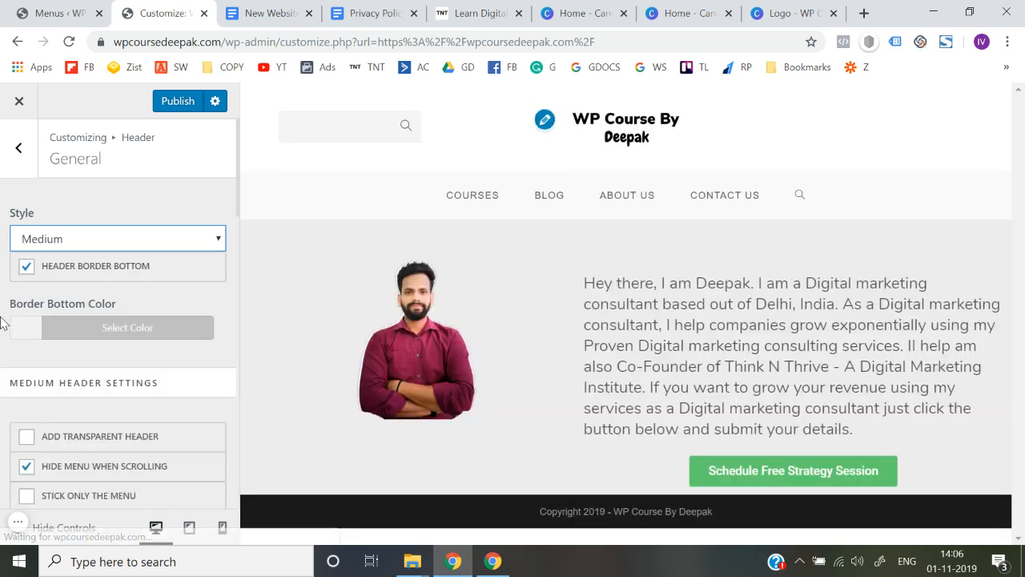
- Set the header style to Minimal and publish the customizer changes
click(94, 239)
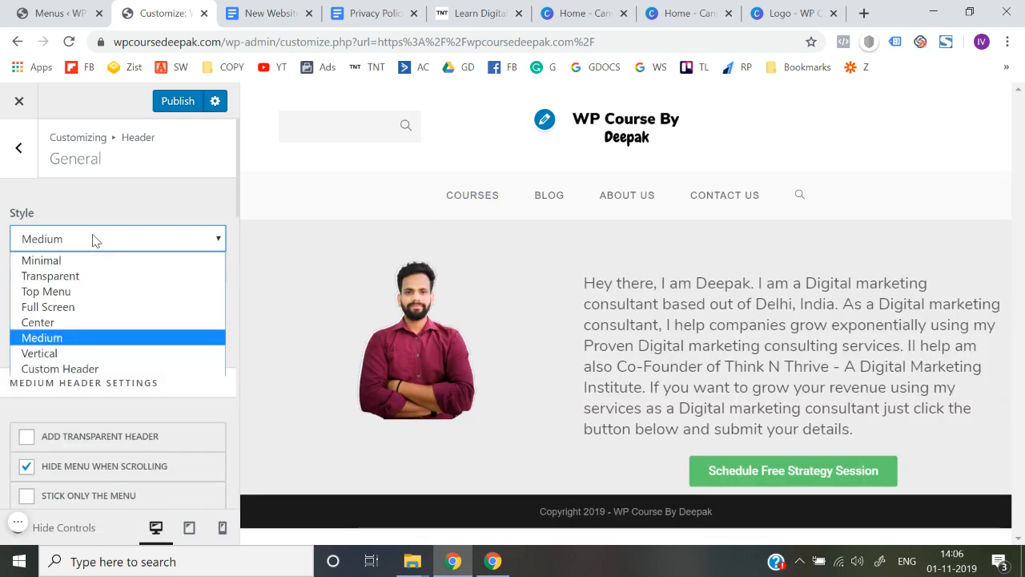
click(41, 261)
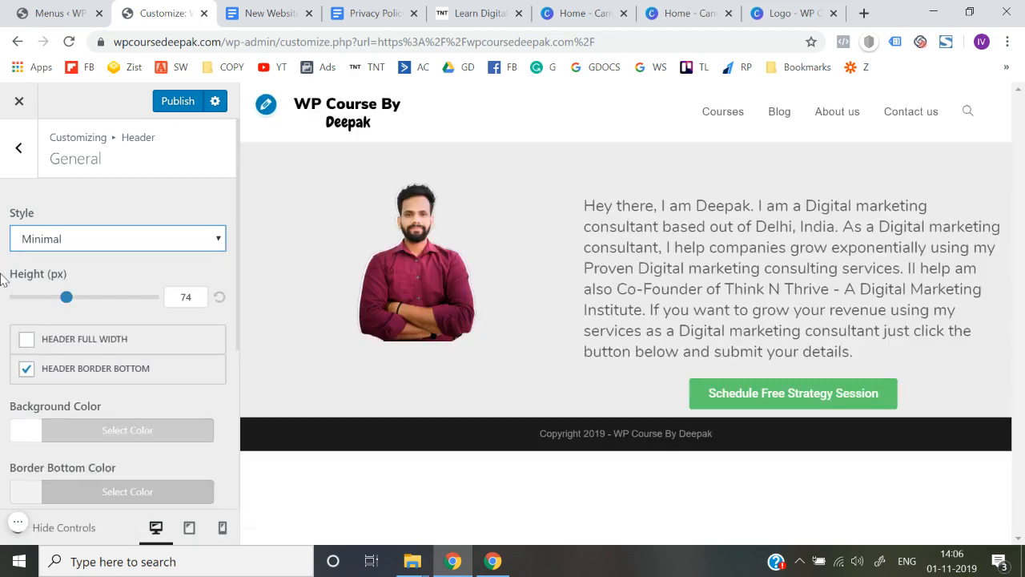
click(175, 103)
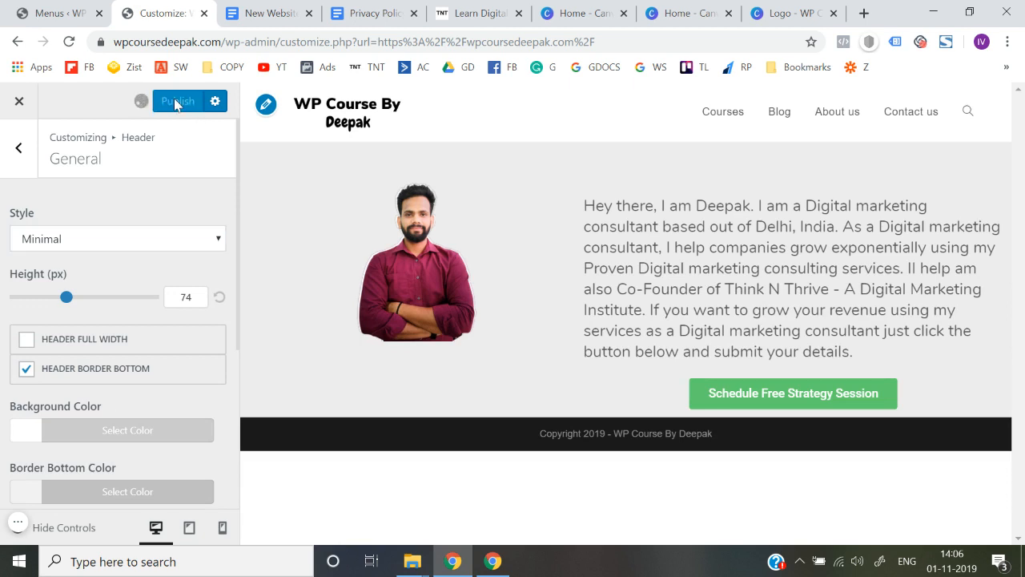
- Return to the main customizer sections, then reopen the general header settings and look through their options
click(18, 160)
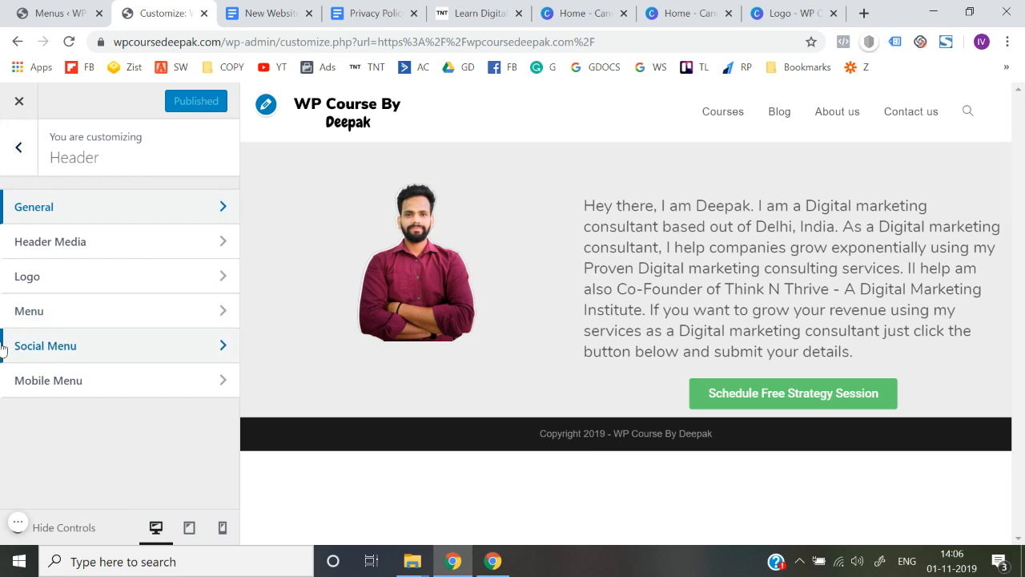
click(19, 148)
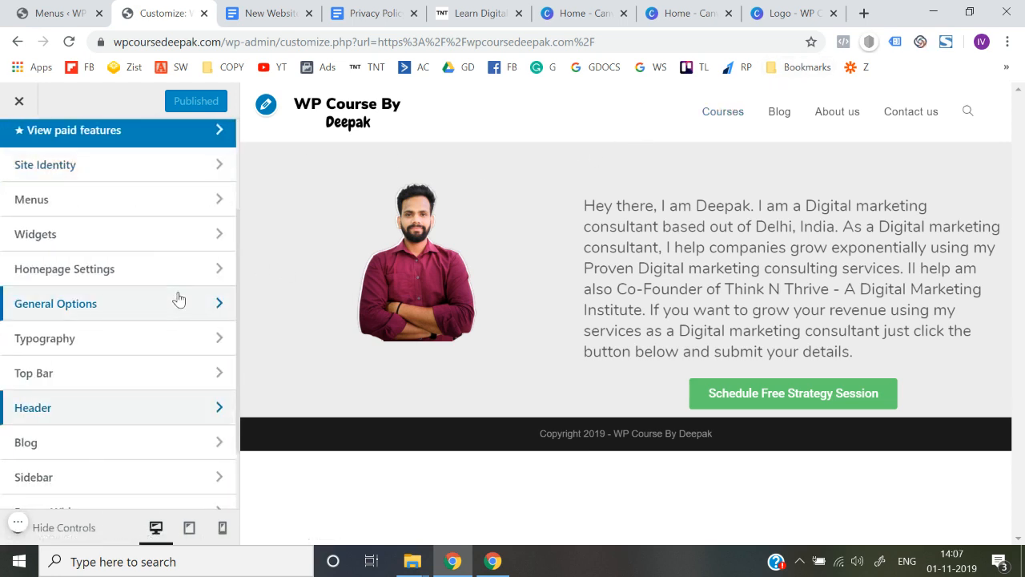
click(76, 407)
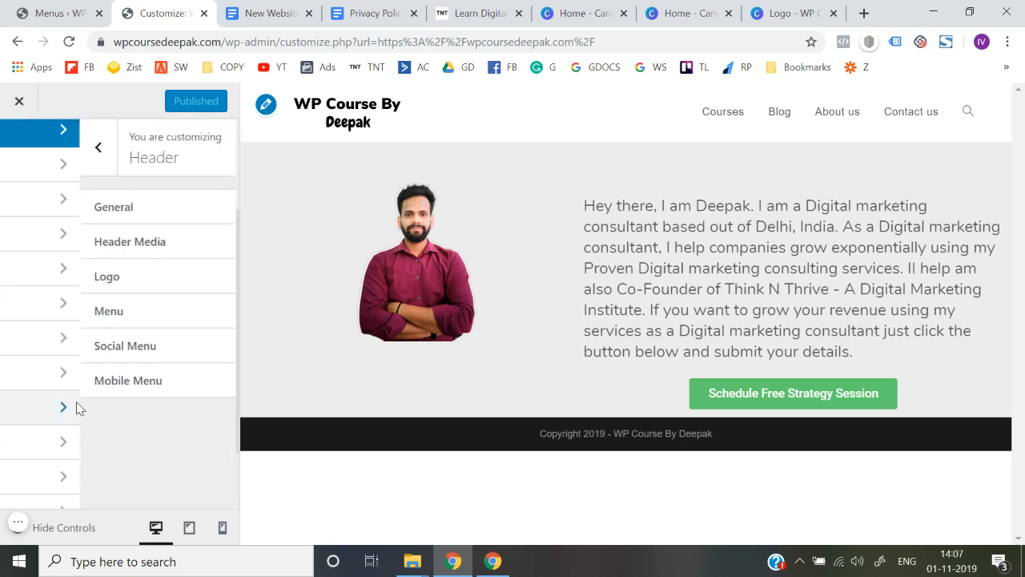
click(151, 221)
scroll(2, 357, down, 4)
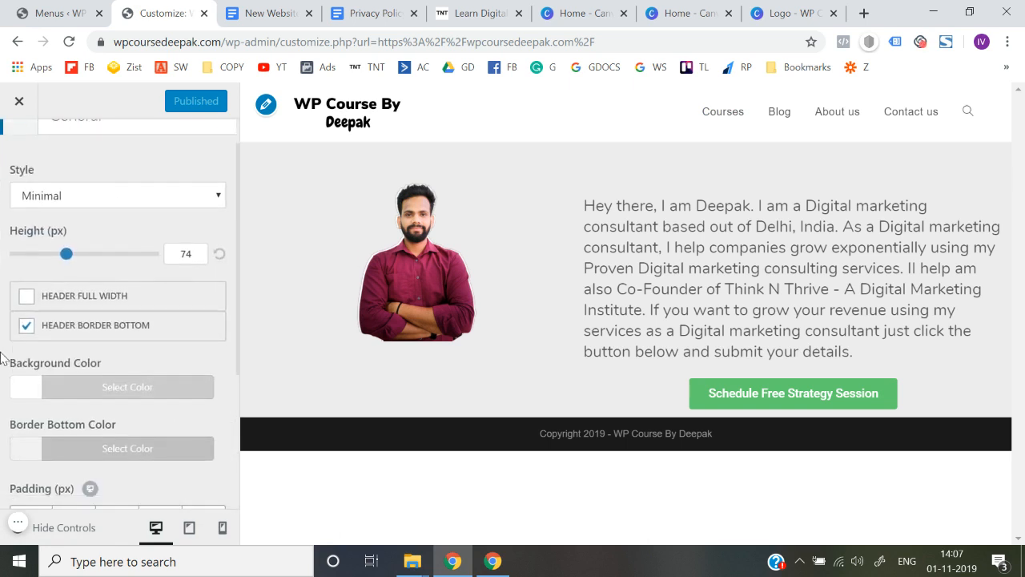
scroll(4, 355, up, 4)
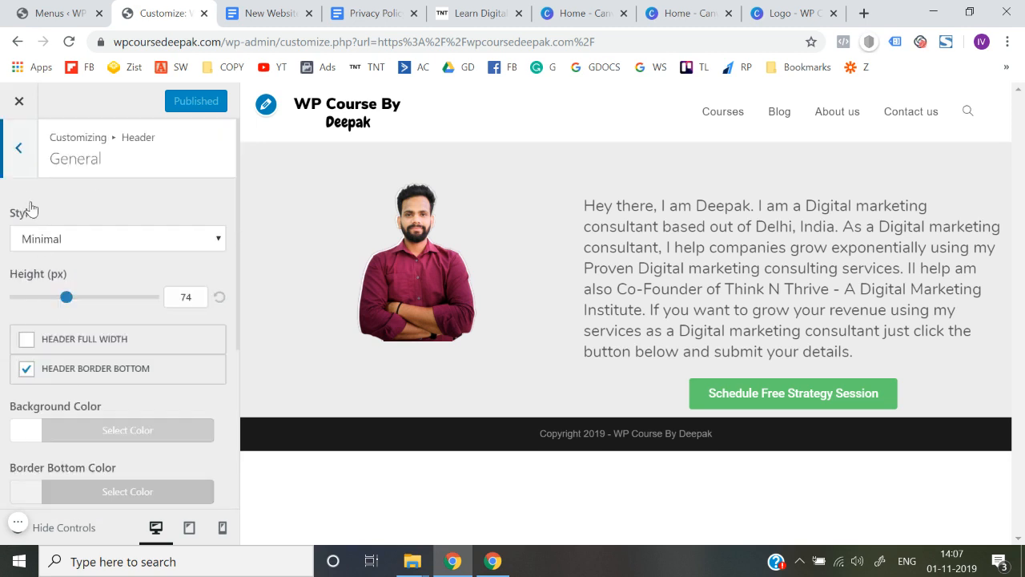
click(20, 158)
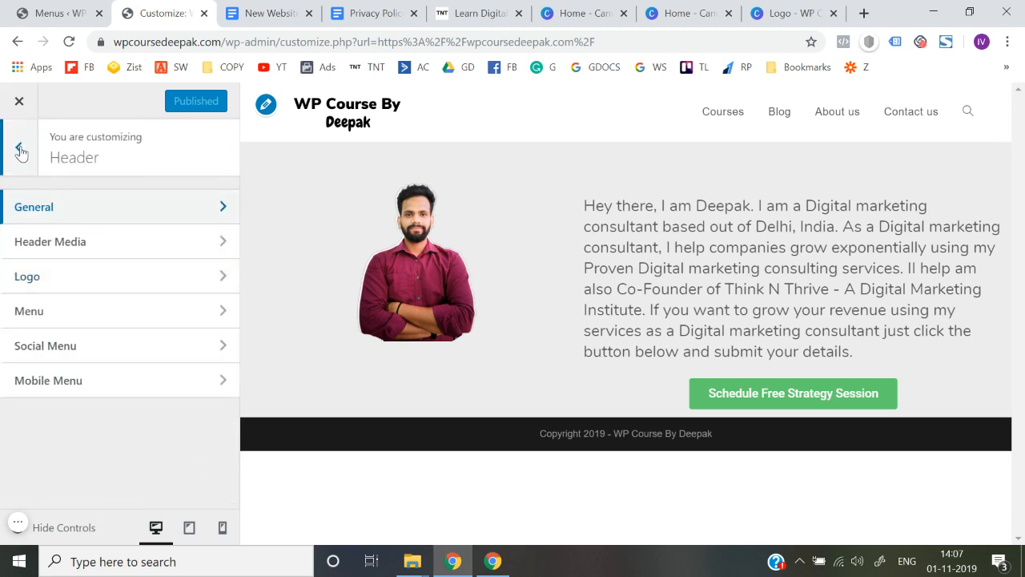
click(18, 148)
- Look through the General Settings section of the theme's General Options, down to the OpenGraph fields
scroll(64, 343, down, 3)
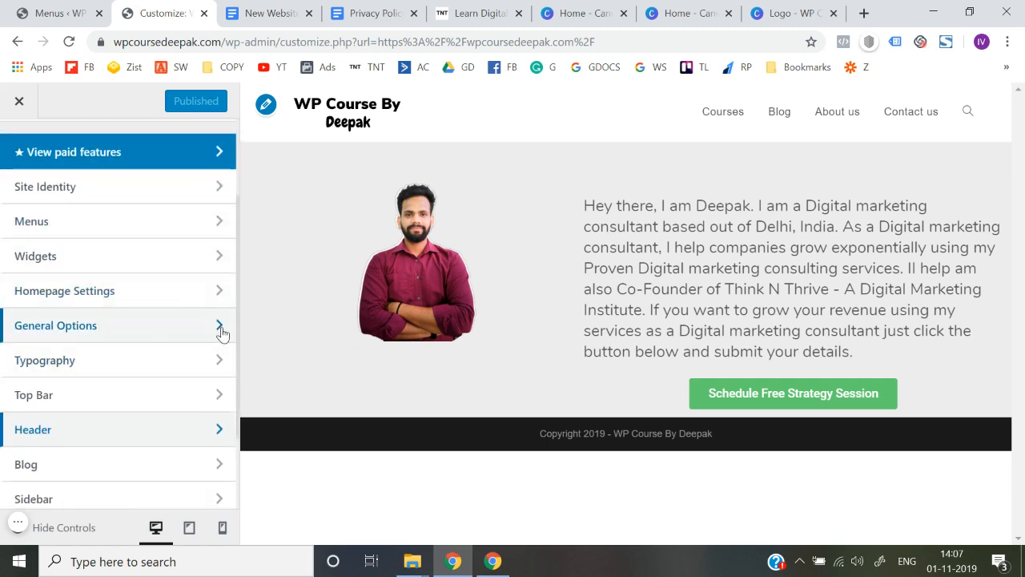
click(167, 330)
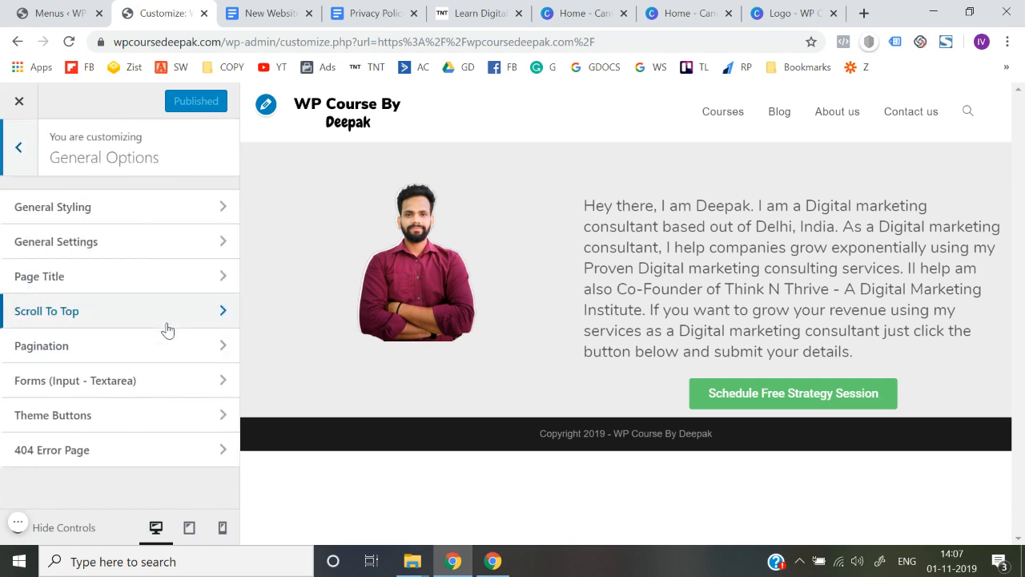
click(104, 254)
scroll(3, 340, down, 4)
scroll(2, 343, down, 3)
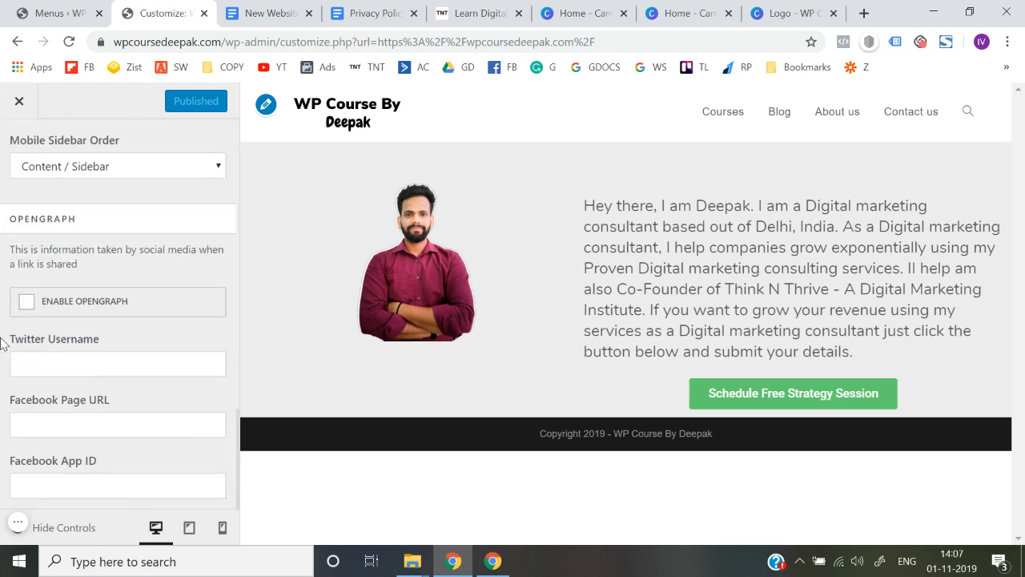
scroll(4, 320, up, 7)
click(19, 154)
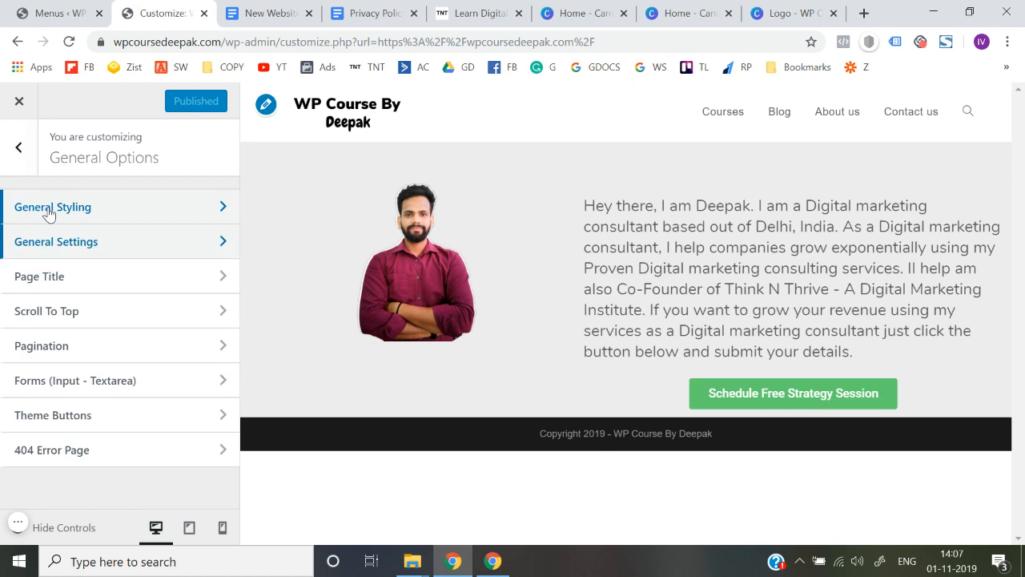
- Look through the General Styling color options and return to the main customizer sections
click(48, 208)
scroll(3, 366, down, 4)
scroll(2, 366, down, 1)
scroll(3, 366, up, 5)
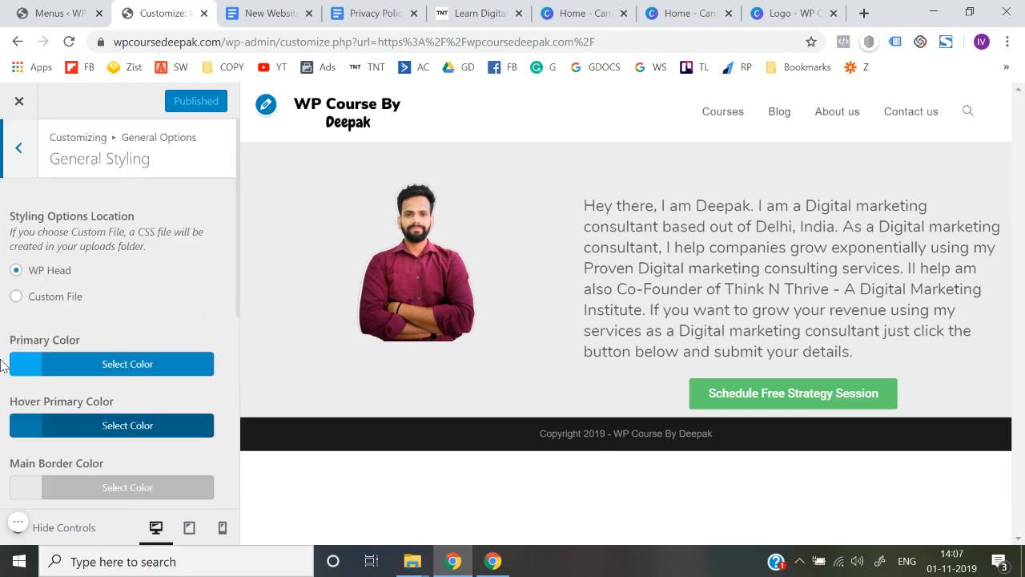
click(21, 149)
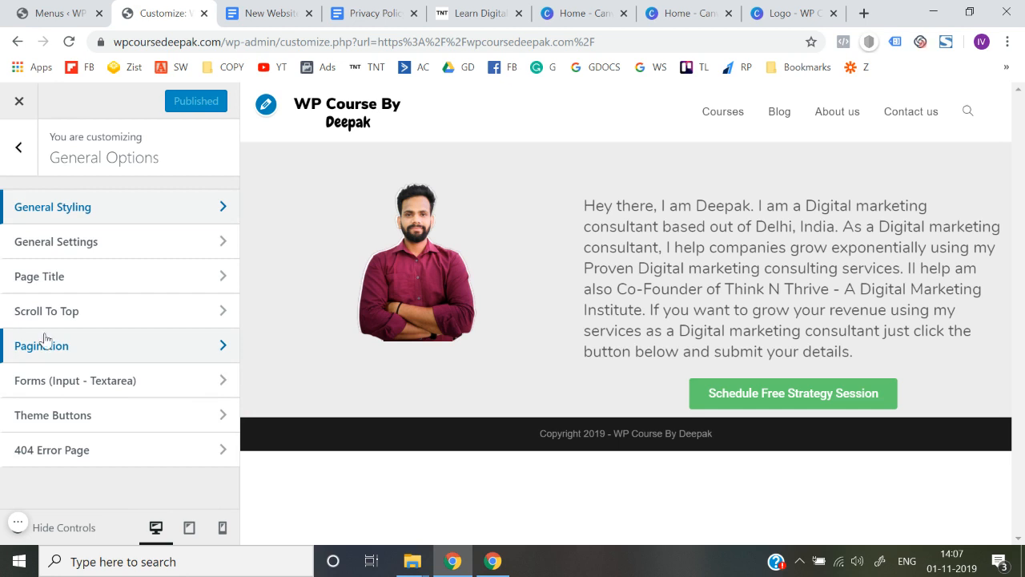
click(20, 152)
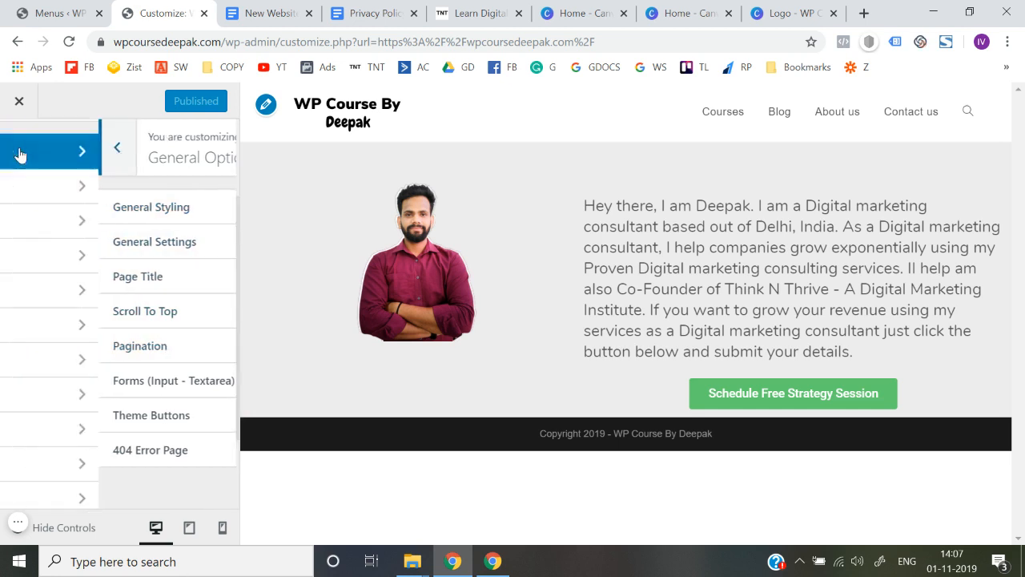
- Open the Typography settings and look through the elements whose fonts can be customized
scroll(41, 323, down, 1)
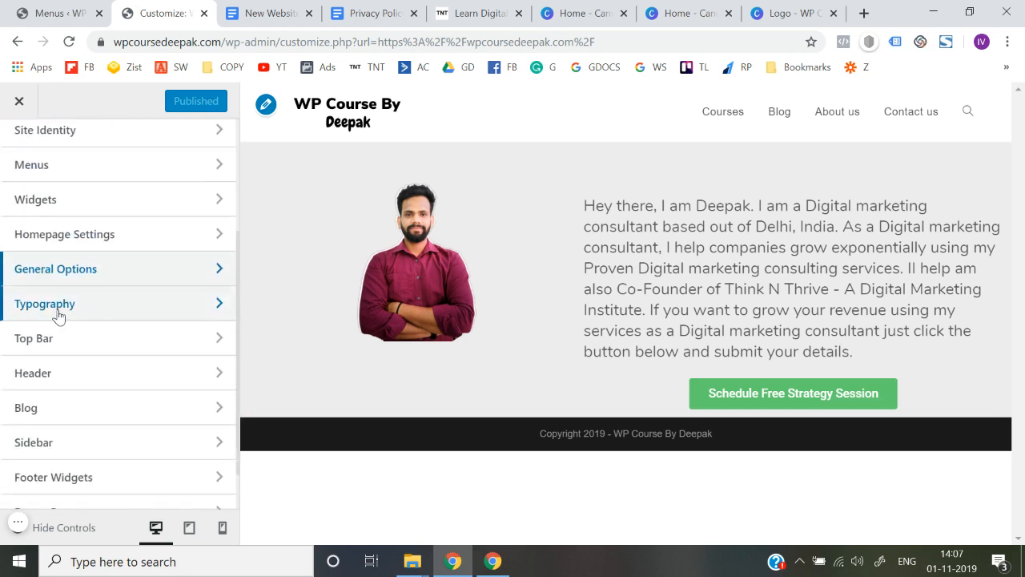
scroll(57, 314, up, 2)
scroll(57, 317, down, 2)
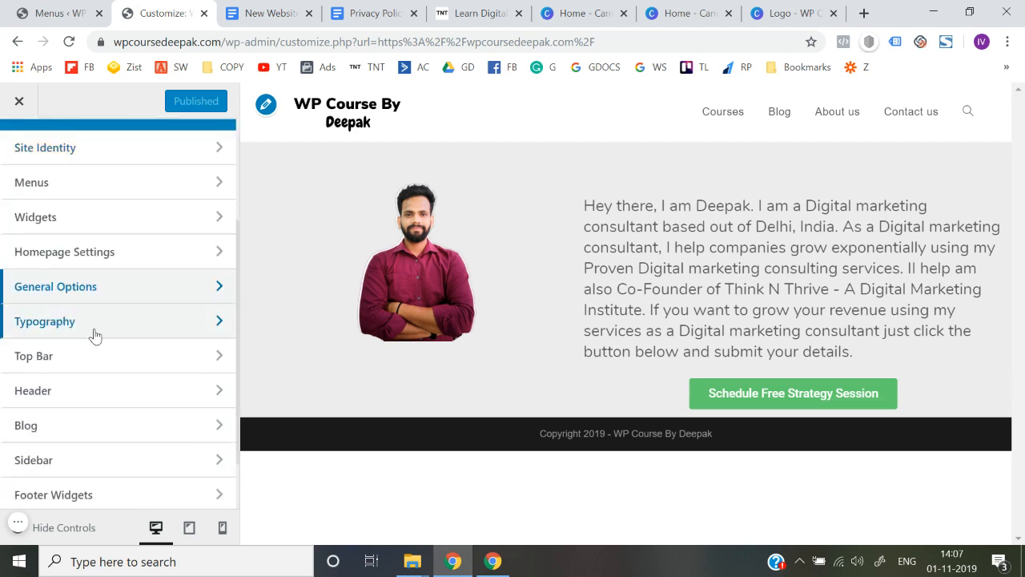
click(76, 332)
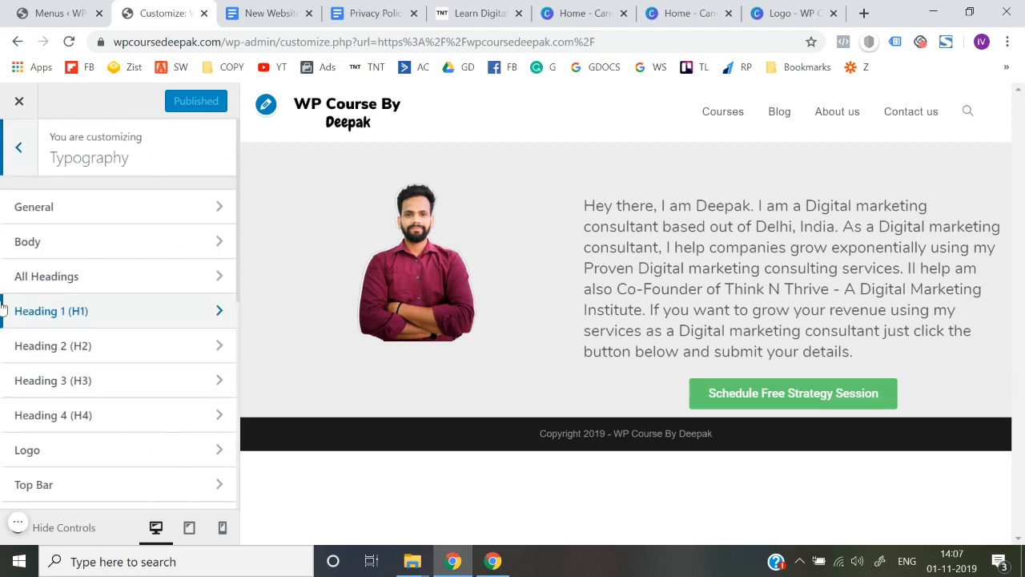
scroll(101, 449, down, 2)
scroll(121, 373, down, 4)
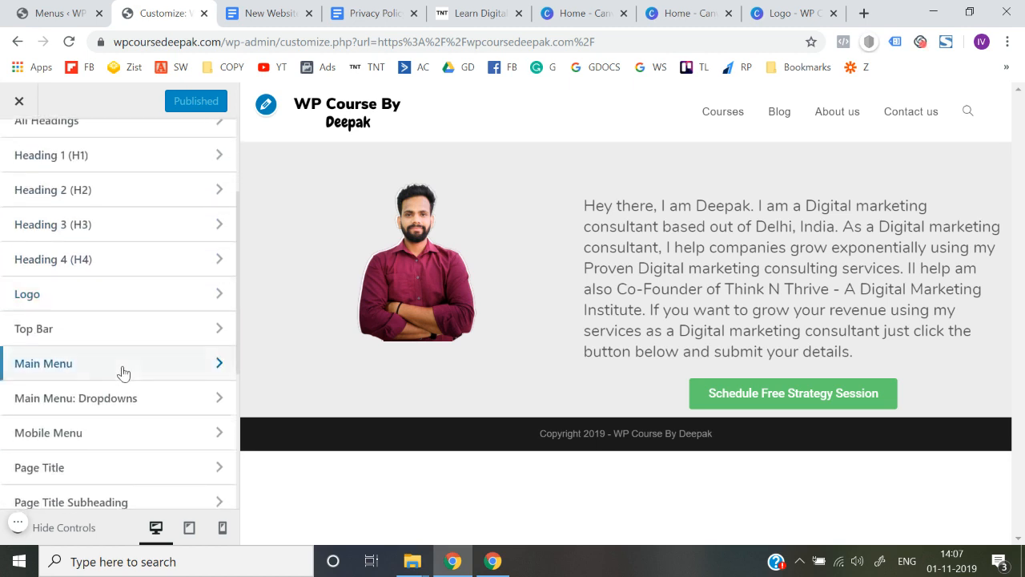
scroll(122, 373, up, 6)
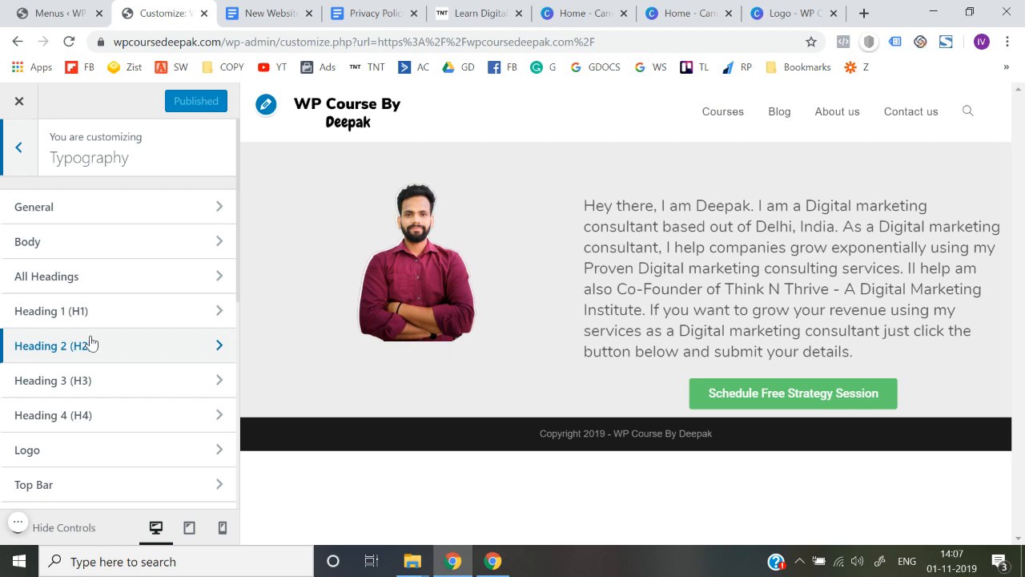
- Open the Main Menu typography settings and set the font family to Nunito
scroll(90, 343, down, 4)
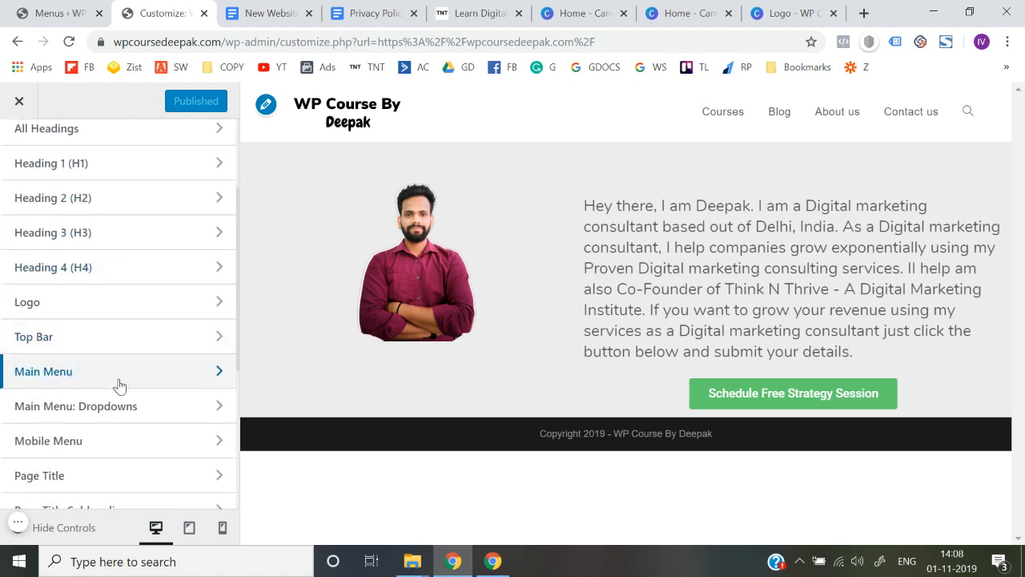
click(119, 386)
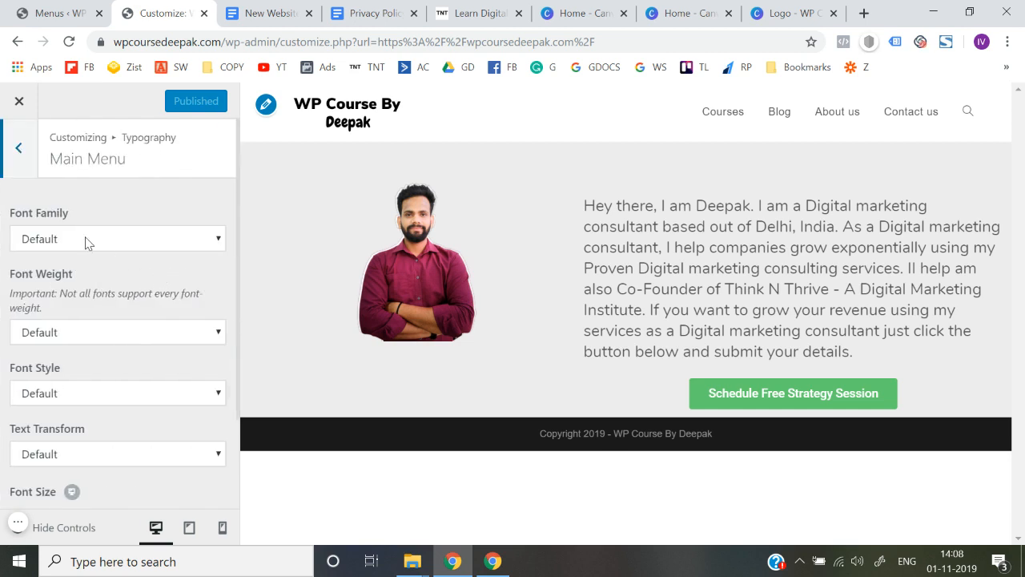
scroll(87, 242, down, 1)
click(117, 225)
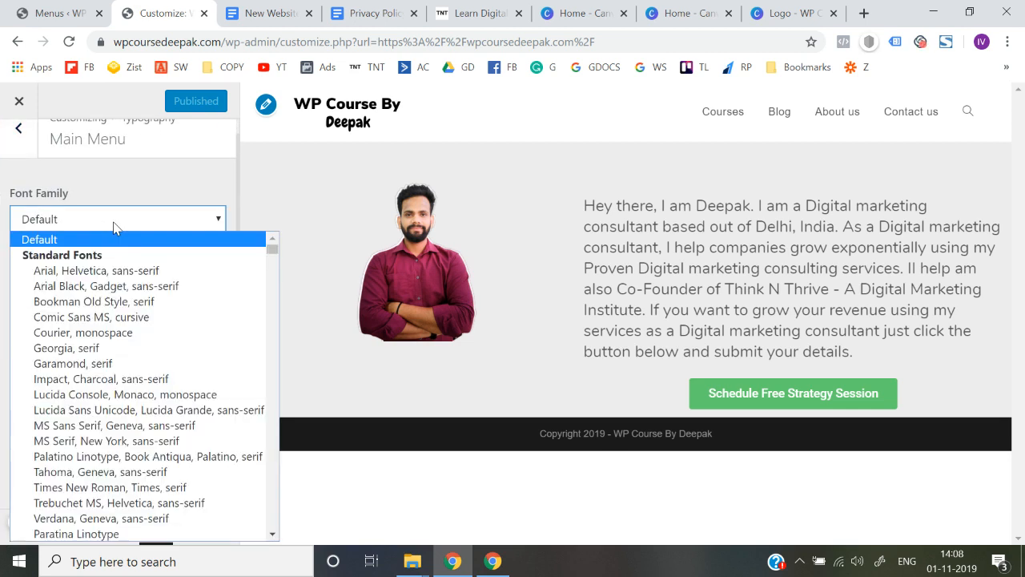
text(nun)
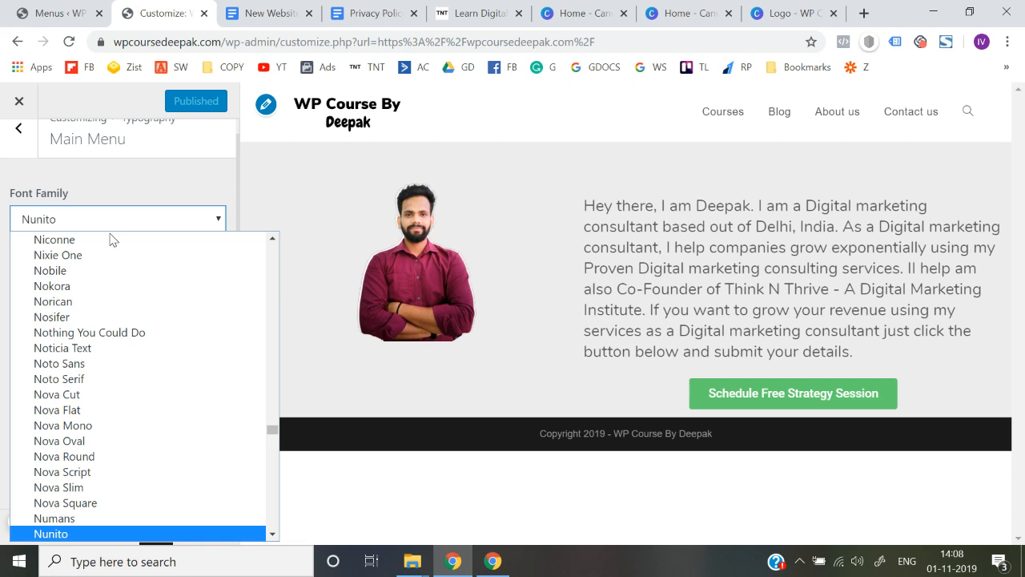
key(Return)
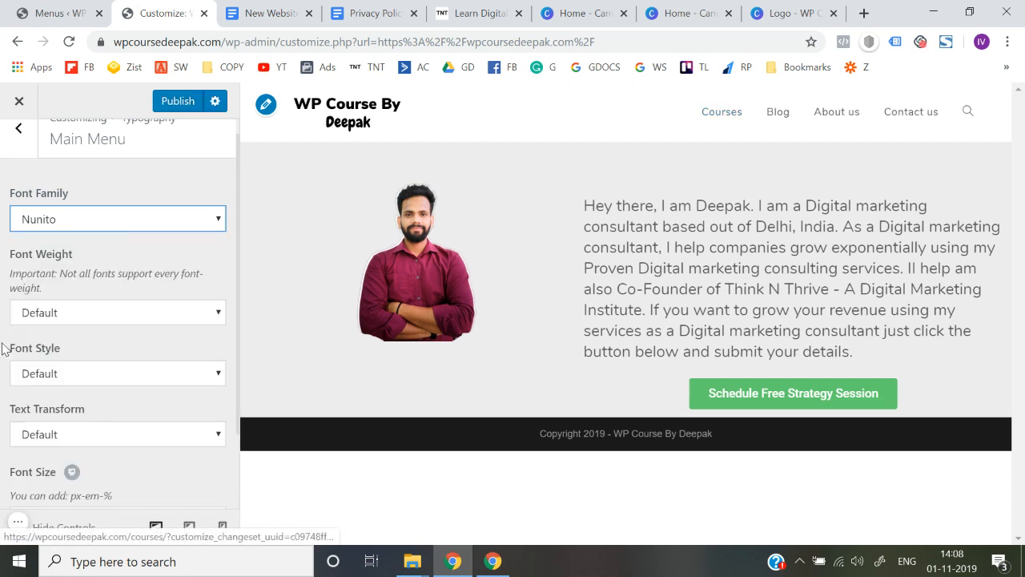
- Set the main menu's font style to Normal
scroll(4, 349, down, 1)
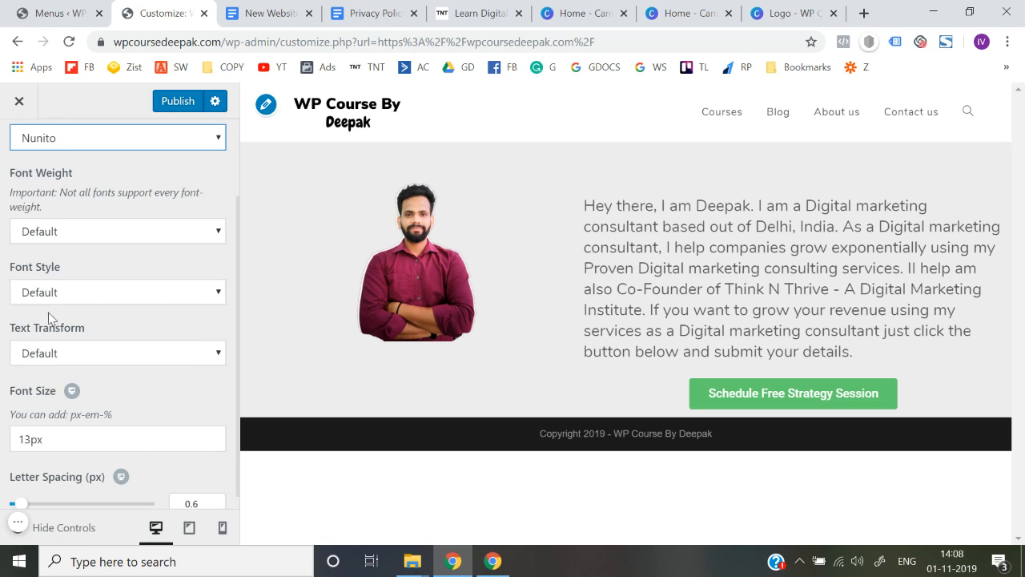
click(58, 293)
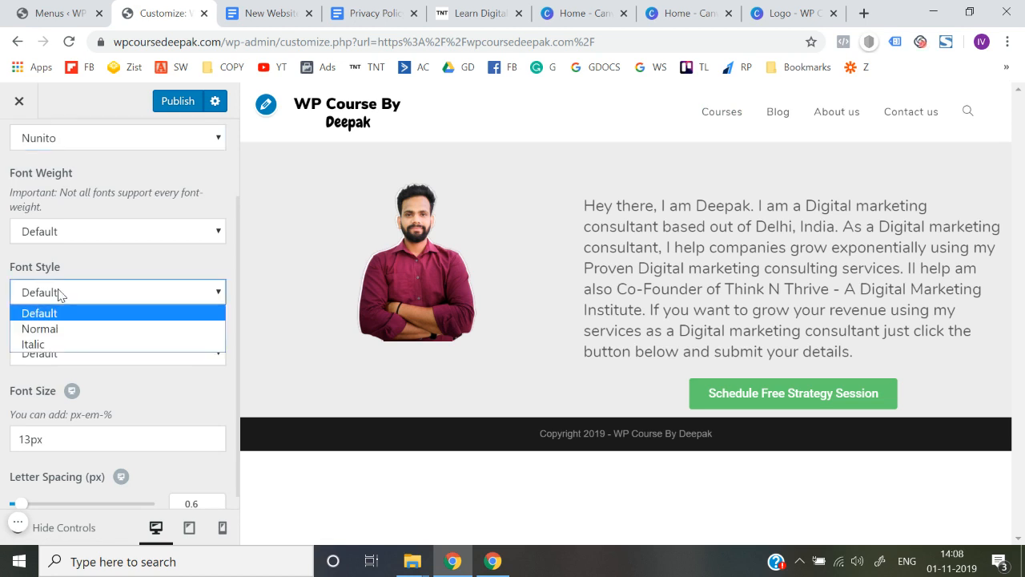
click(56, 329)
- Set the main menu's font size to 15px
scroll(4, 344, down, 1)
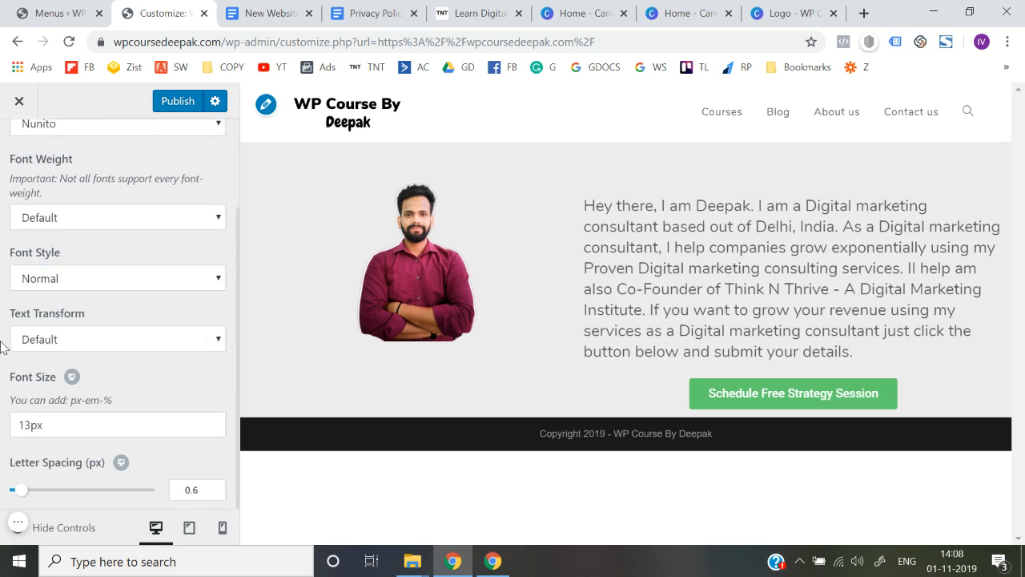
click(31, 427)
key(BackSpace)
text(5)
click(3, 402)
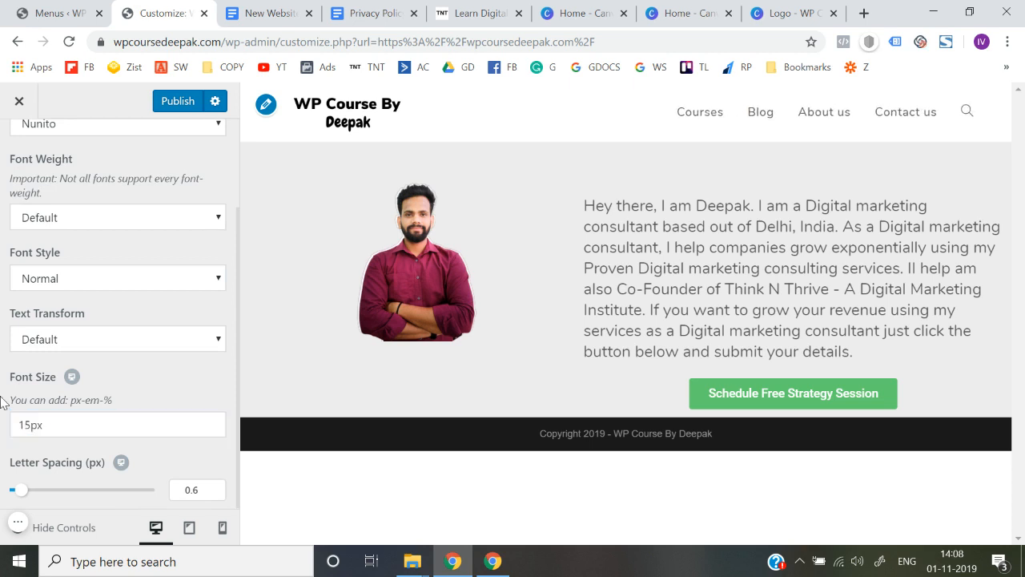
scroll(6, 408, down, 1)
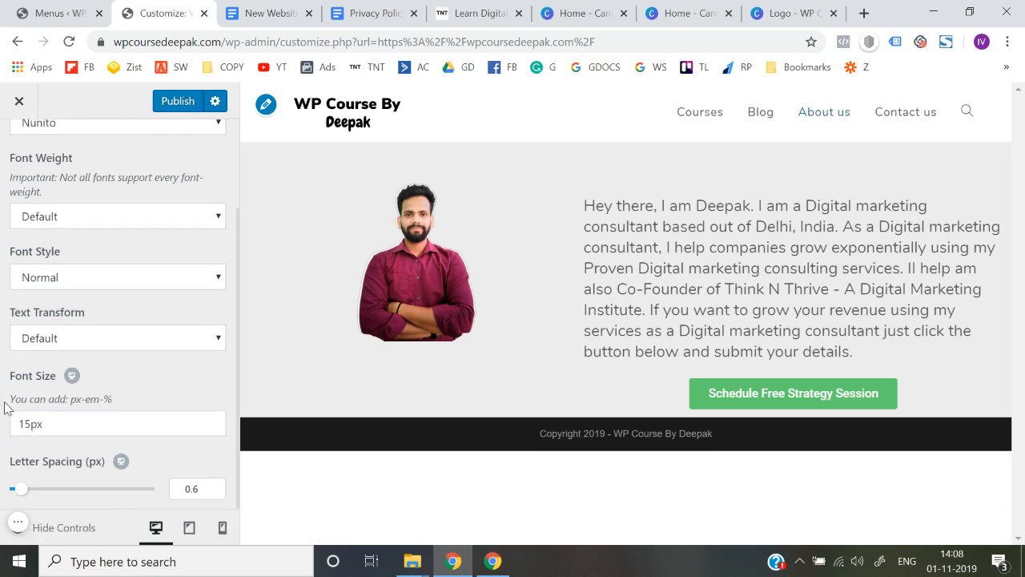
- Publish the customized typography settings and close the customizer to return to the live site
scroll(4, 409, up, 2)
click(178, 102)
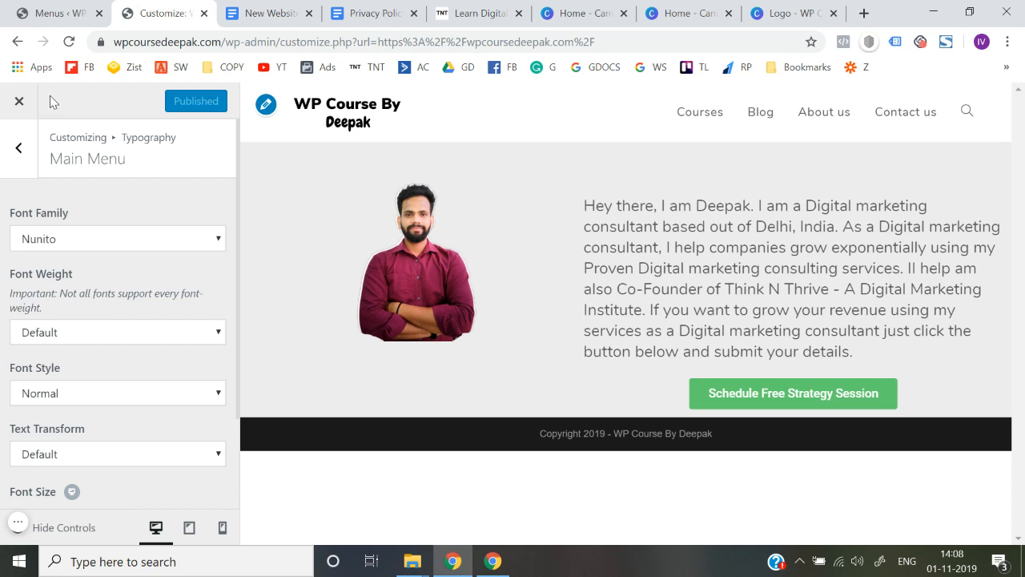
click(19, 102)
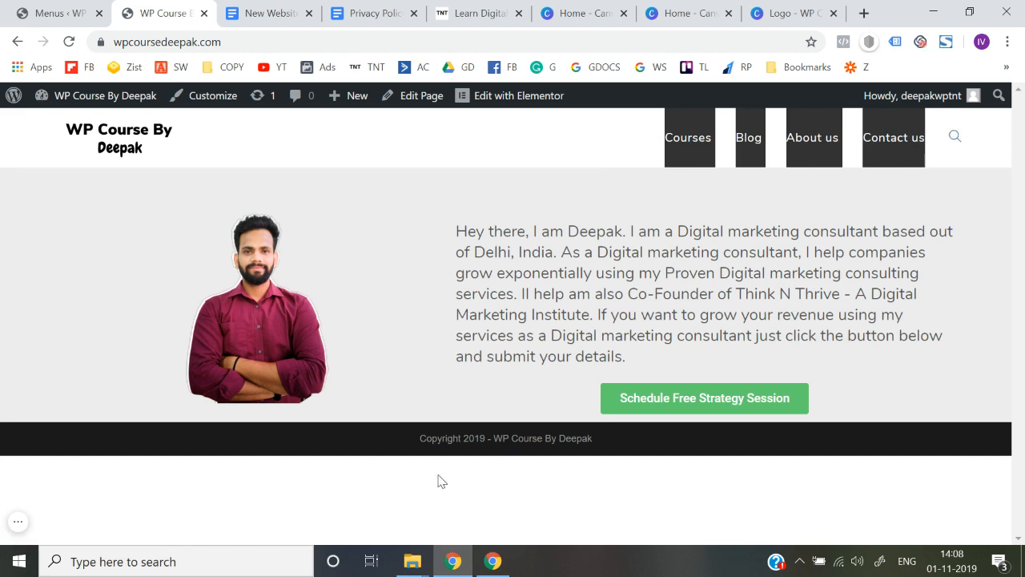
- Examine the copyright text in the footer of the live home page
drag(426, 439, 596, 440)
click(689, 447)
drag(425, 437, 665, 446)
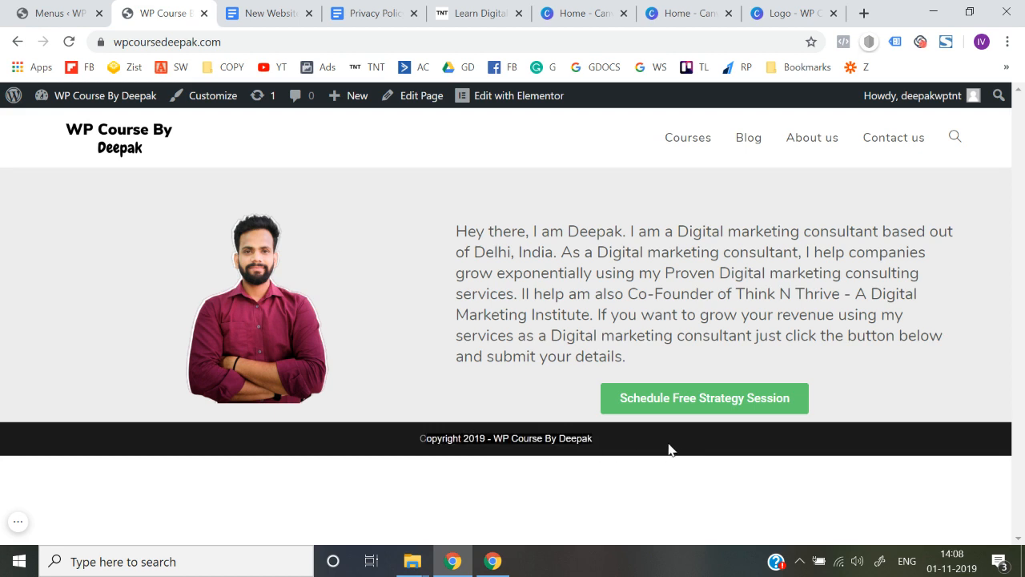
click(676, 447)
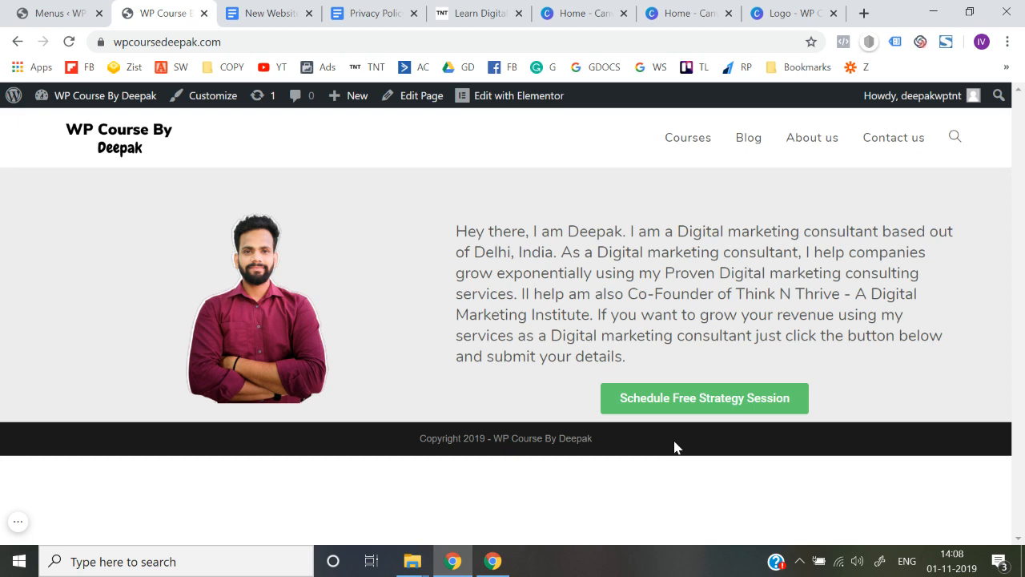
drag(424, 444, 606, 443)
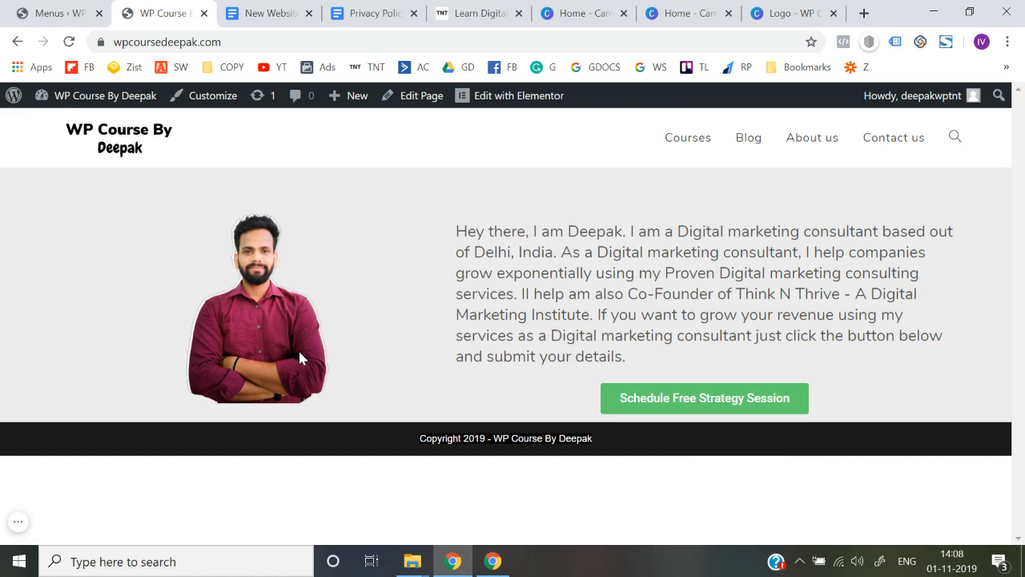
- Create a new page titled "Privacy Policy" from the admin dashboard and publish it
mouse_move(141, 108)
click(65, 127)
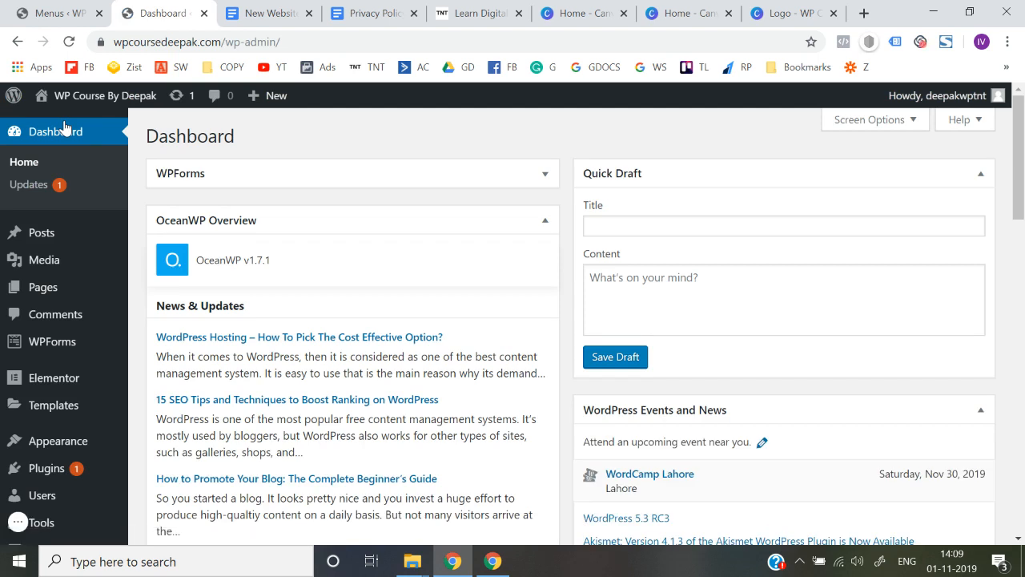
mouse_move(65, 289)
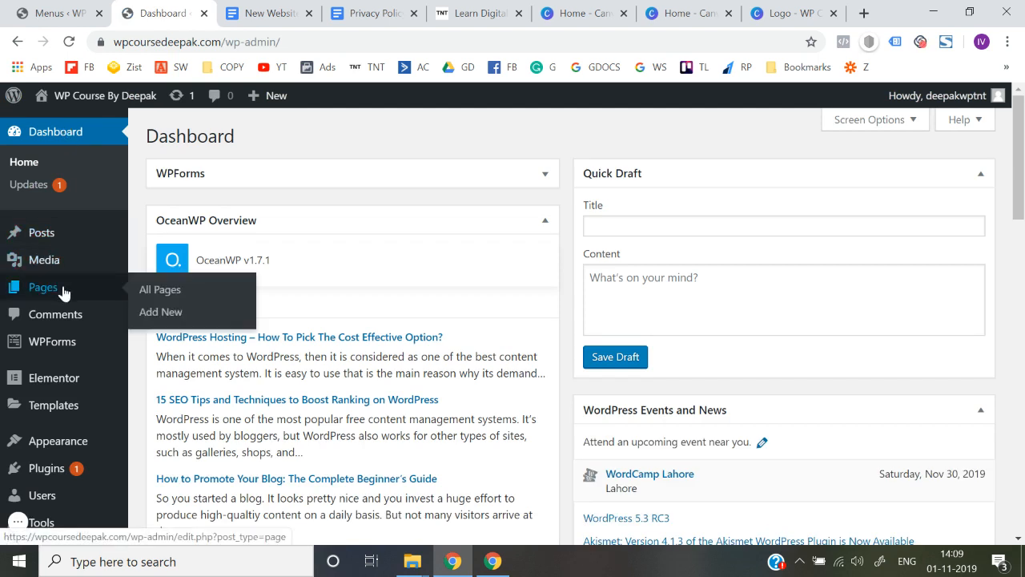
click(168, 314)
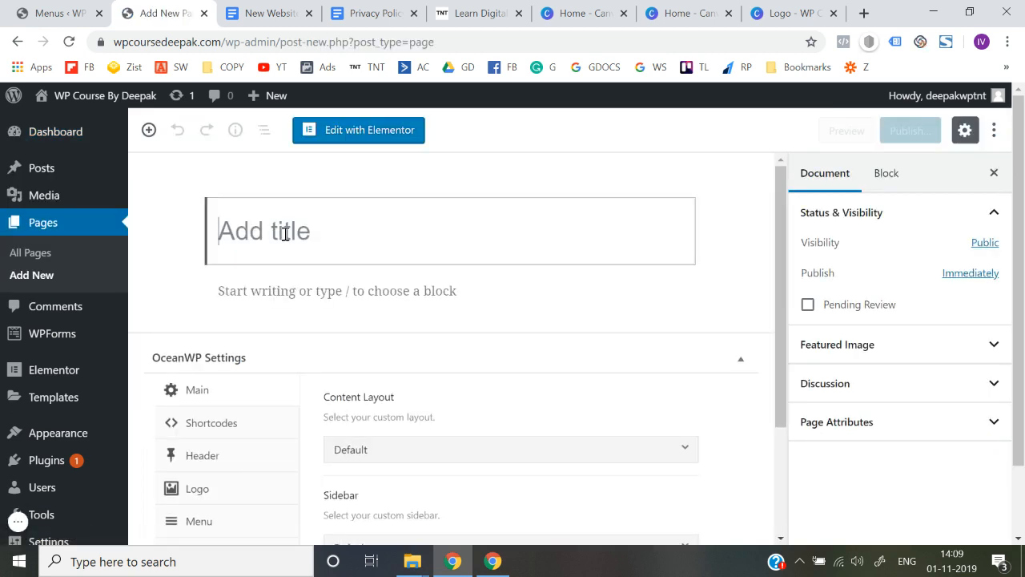
text(Pricay)
text(vacy Polic)
text(y)
click(908, 133)
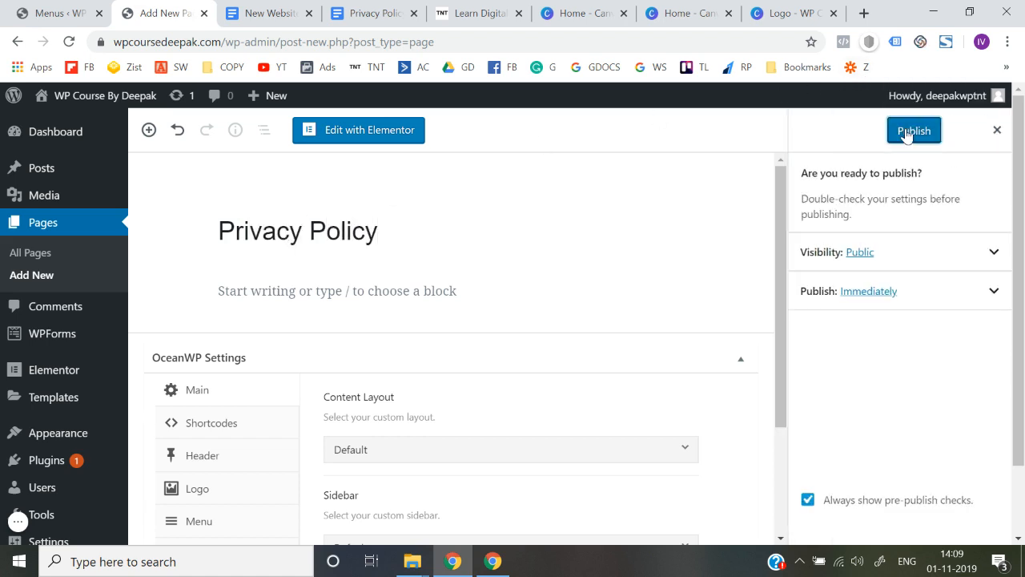
click(907, 133)
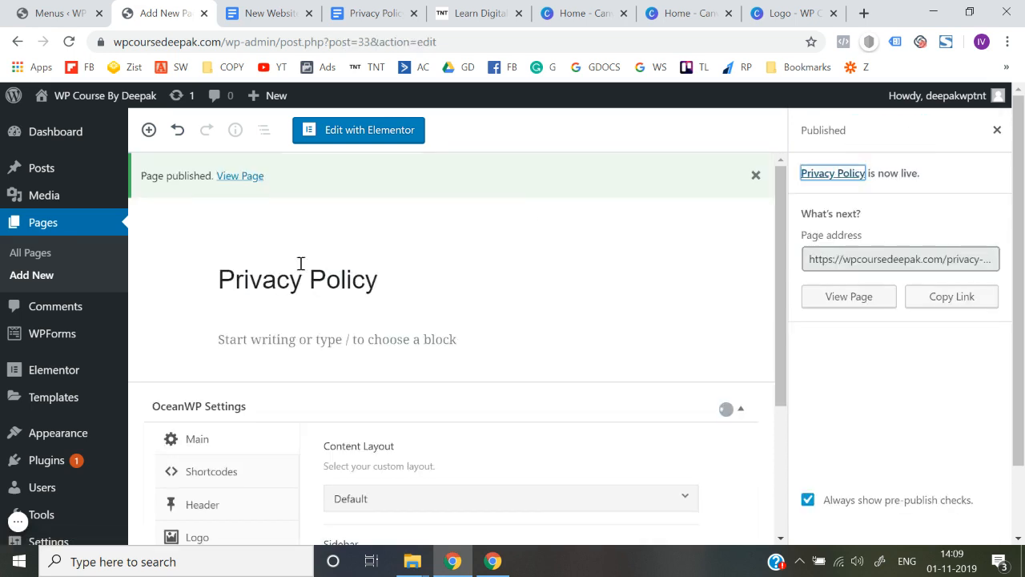
- Create a new navigation menu named "Footer menu"
mouse_move(124, 331)
scroll(120, 336, down, 1)
mouse_move(80, 377)
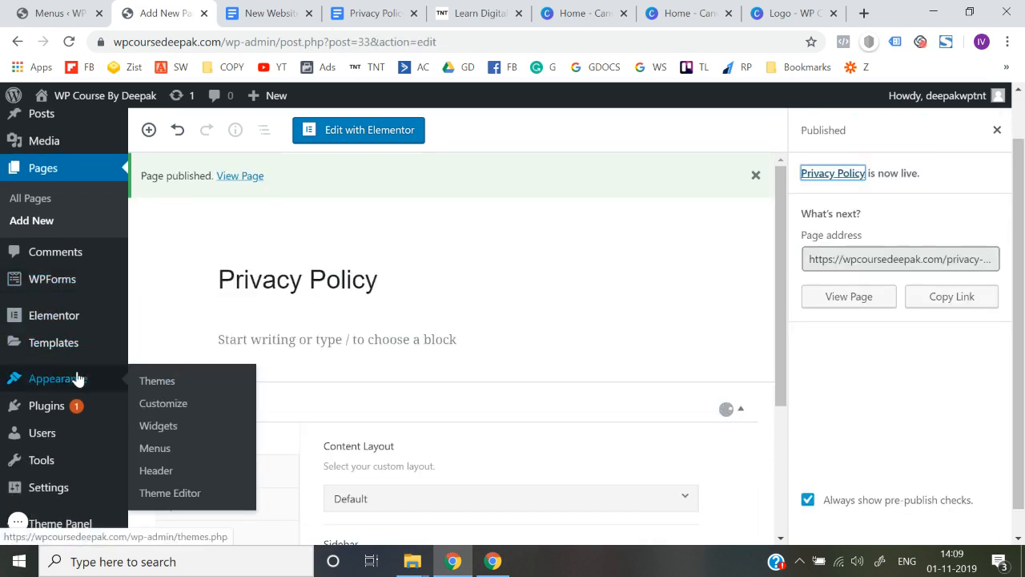
click(165, 451)
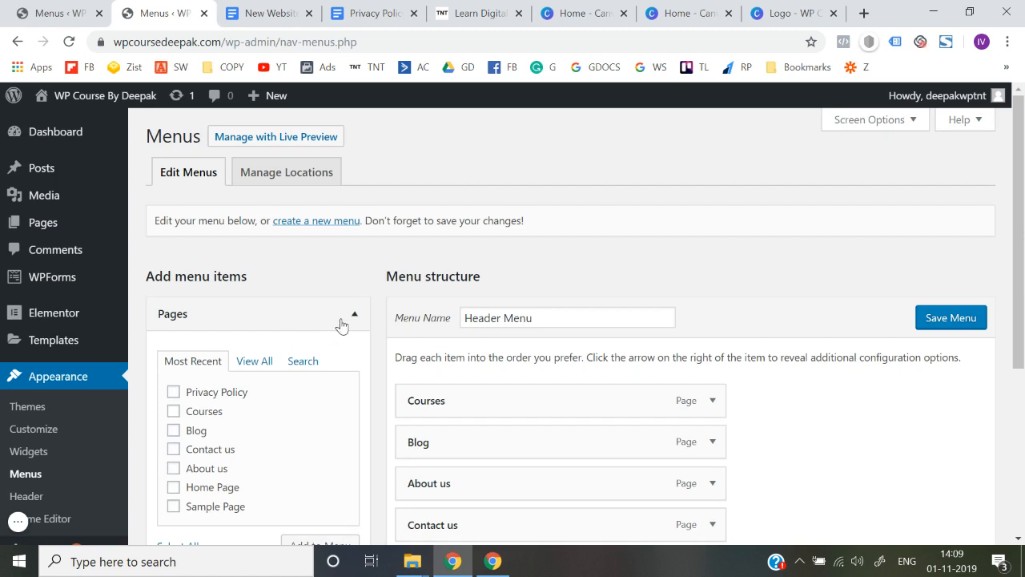
click(321, 226)
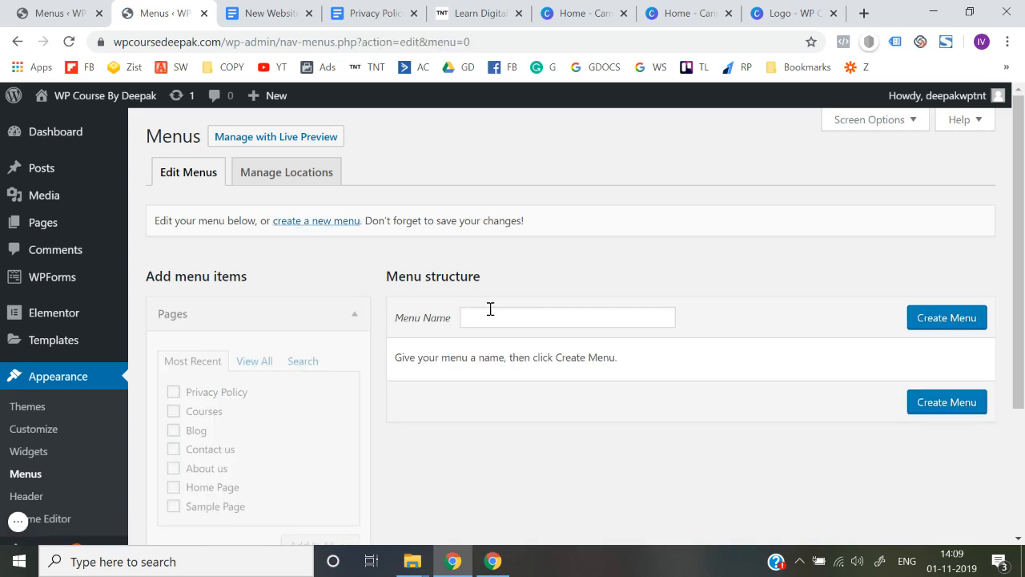
click(490, 309)
text(Footer -)
key(BackSpace)
text(menu)
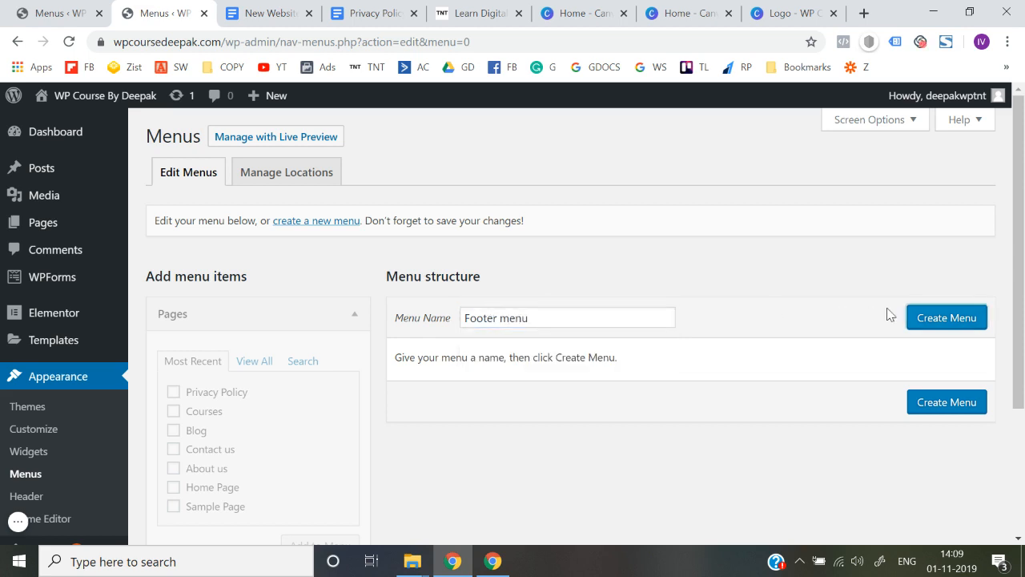
click(946, 320)
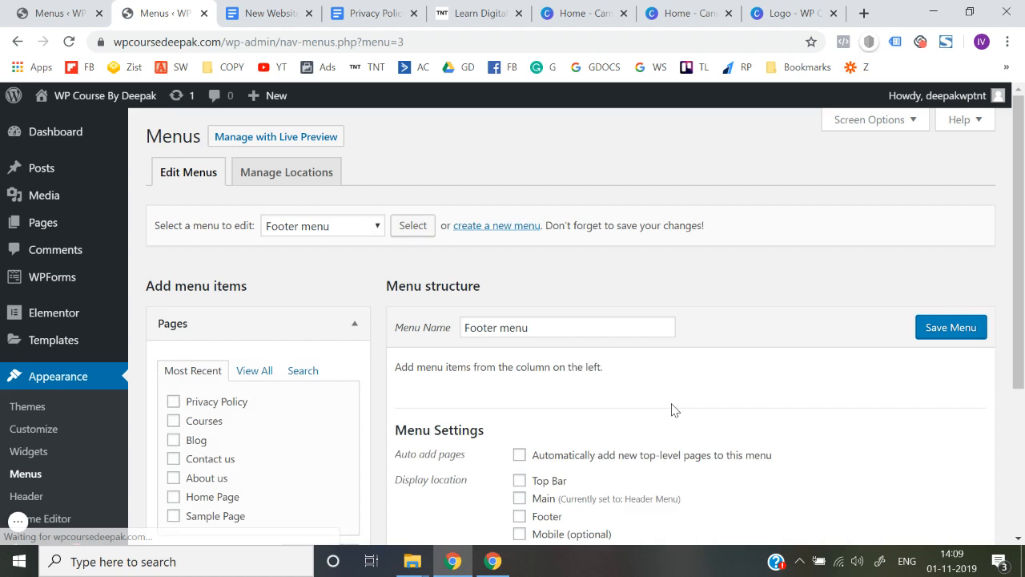
- Add the Privacy Policy page to the Footer menu, assign the menu to the Footer location and save it
scroll(671, 410, down, 2)
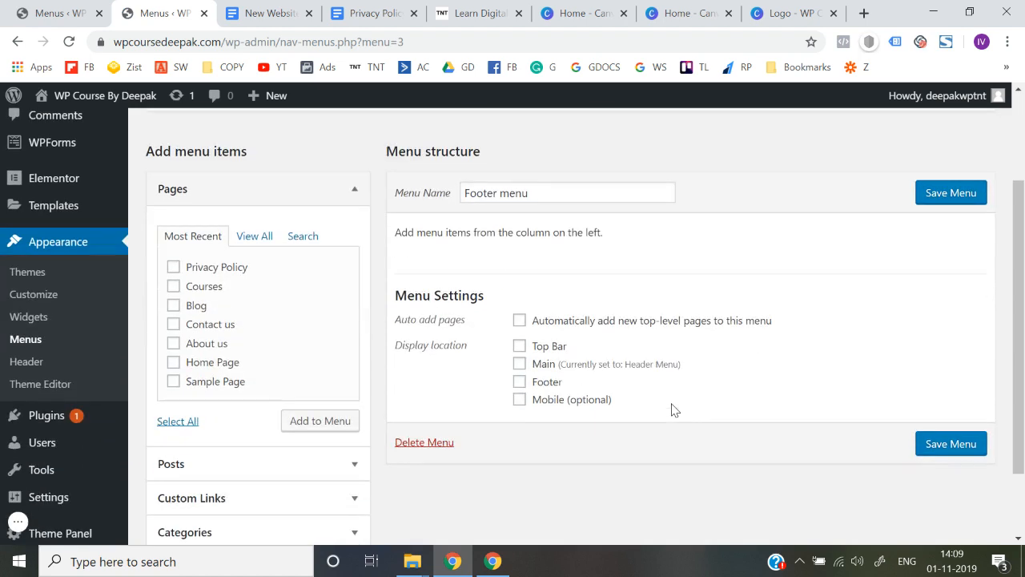
click(174, 267)
click(300, 424)
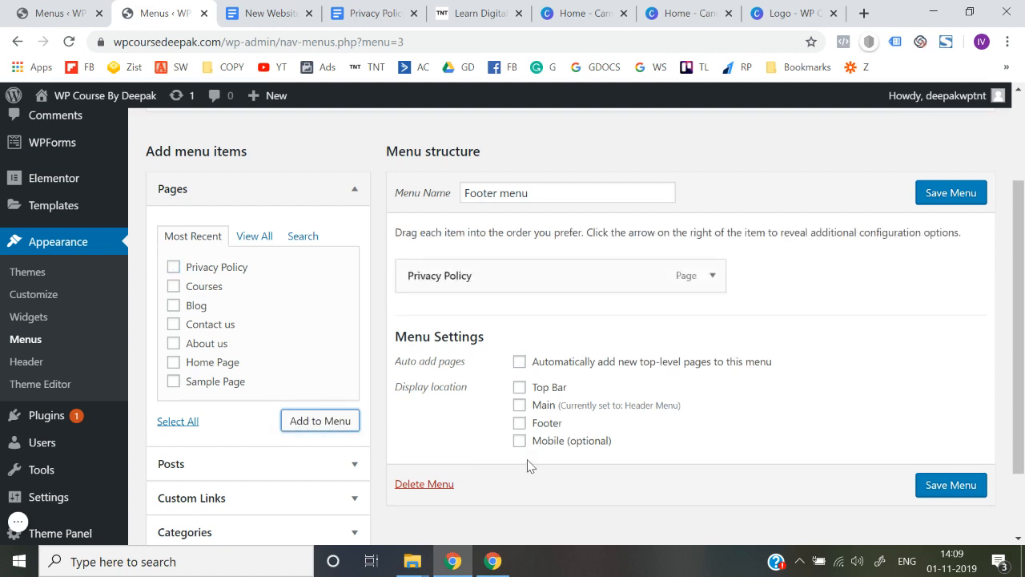
scroll(528, 465, down, 1)
click(519, 390)
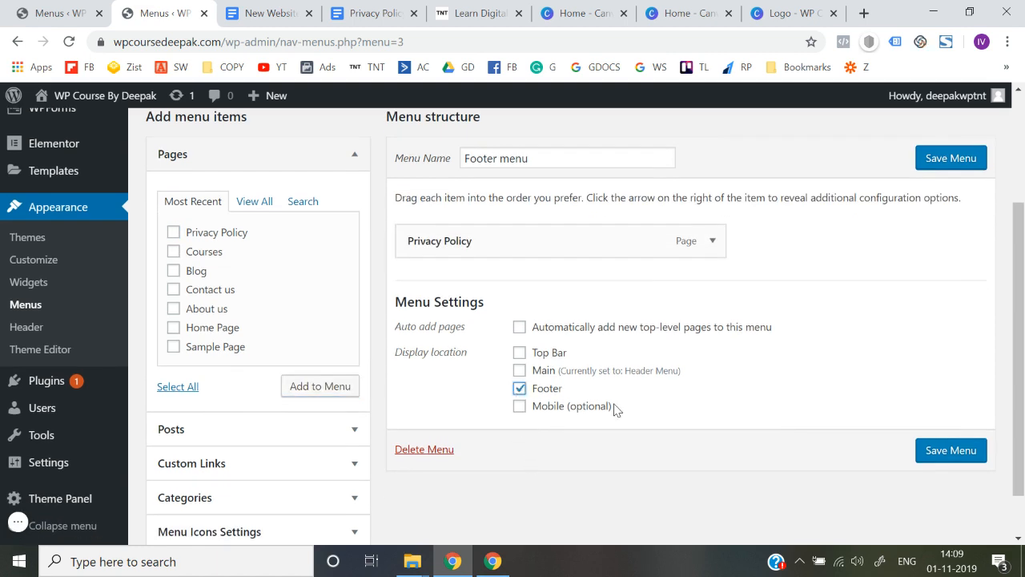
click(957, 455)
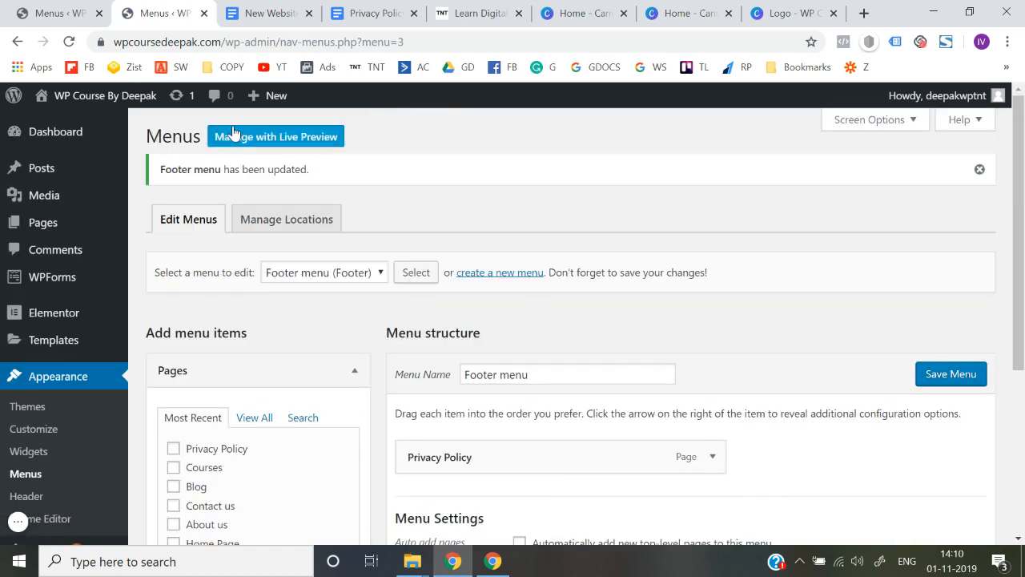
- Open the live site in a new browser tab and check its footer
right_click(70, 123)
click(93, 134)
key(ctrl+Tab)
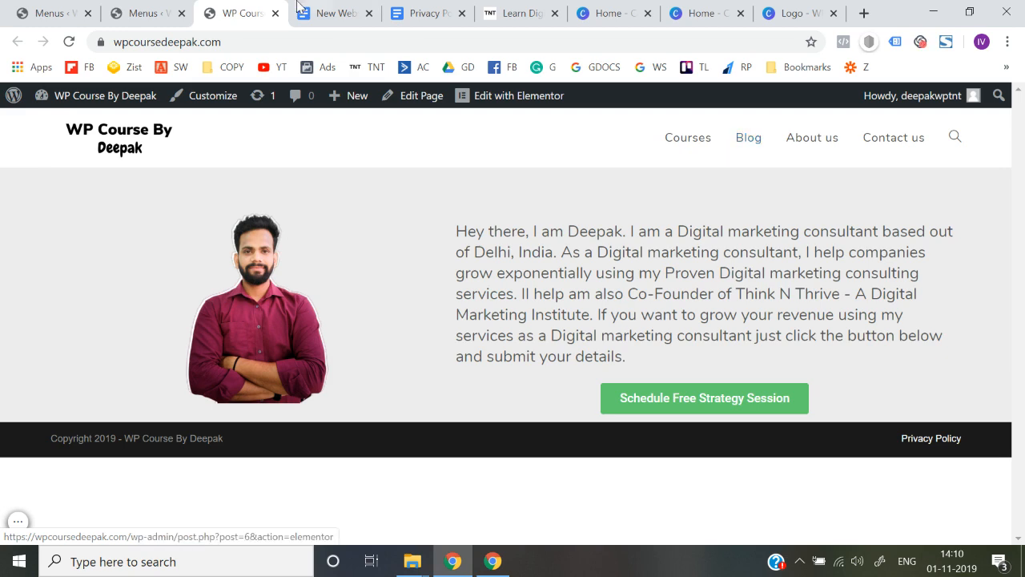
- Return to the menu editor and load Header Menu (Main) for editing
click(171, 11)
scroll(246, 302, down, 1)
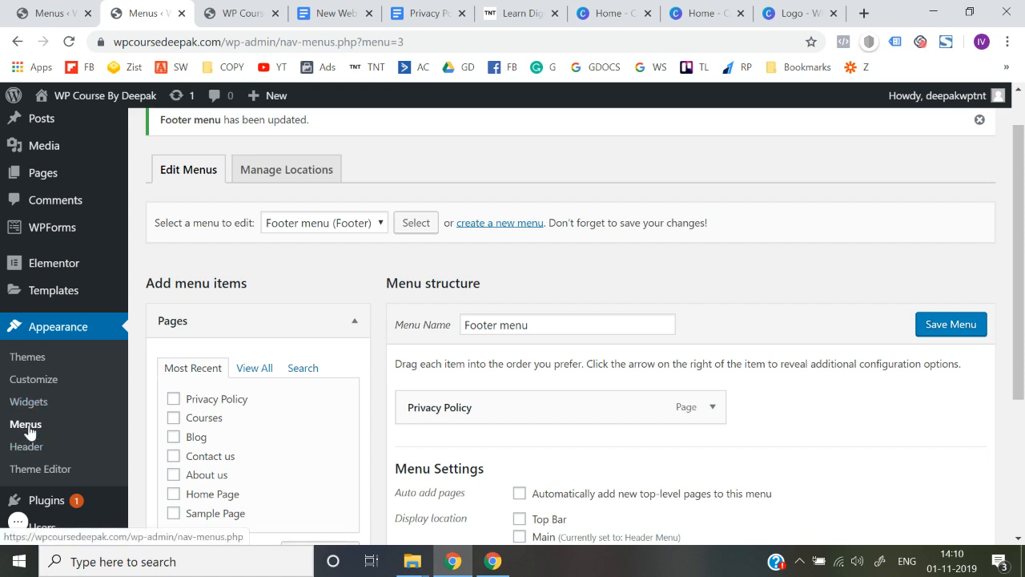
click(330, 231)
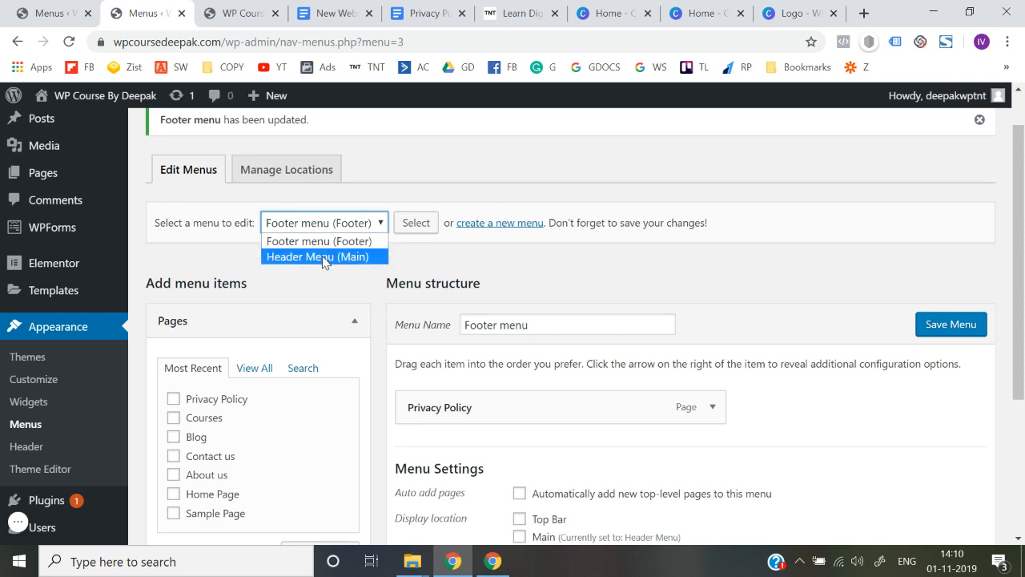
click(325, 256)
click(416, 224)
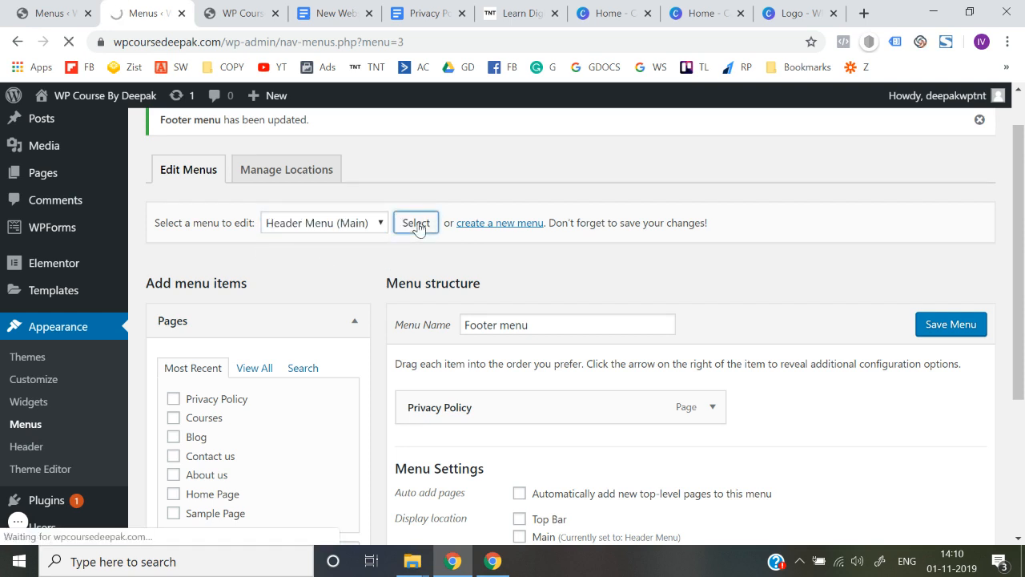
- Open the icon picker for the Courses menu item and search the Font Awesome icons for "cou"
scroll(419, 268, down, 2)
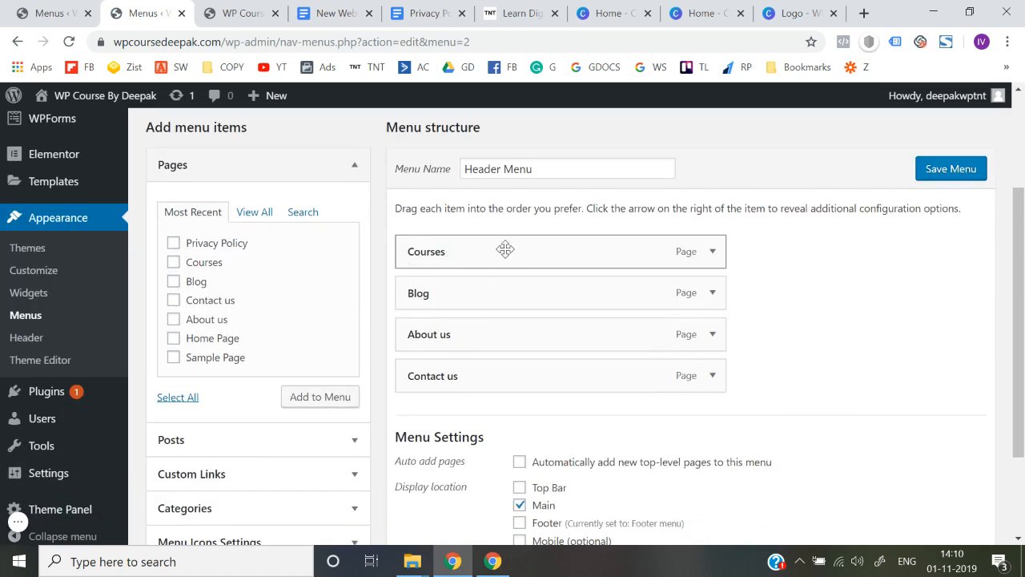
click(712, 252)
scroll(715, 256, down, 1)
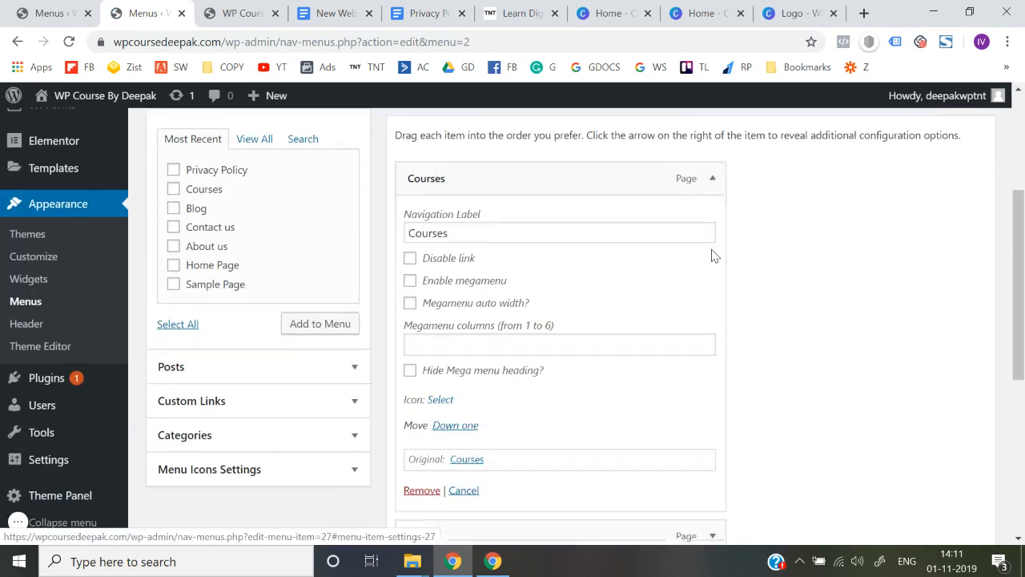
scroll(574, 311, down, 1)
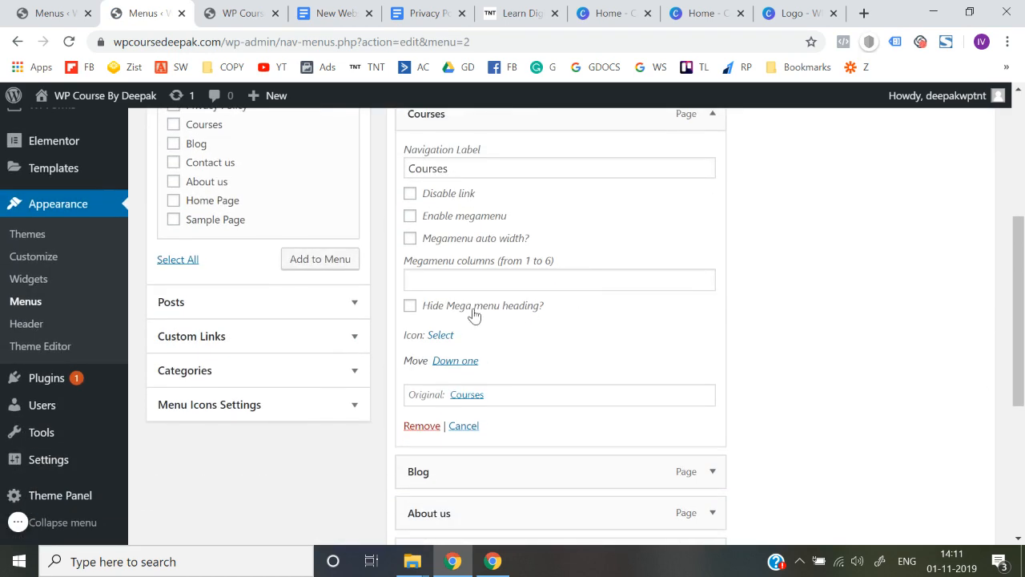
click(439, 336)
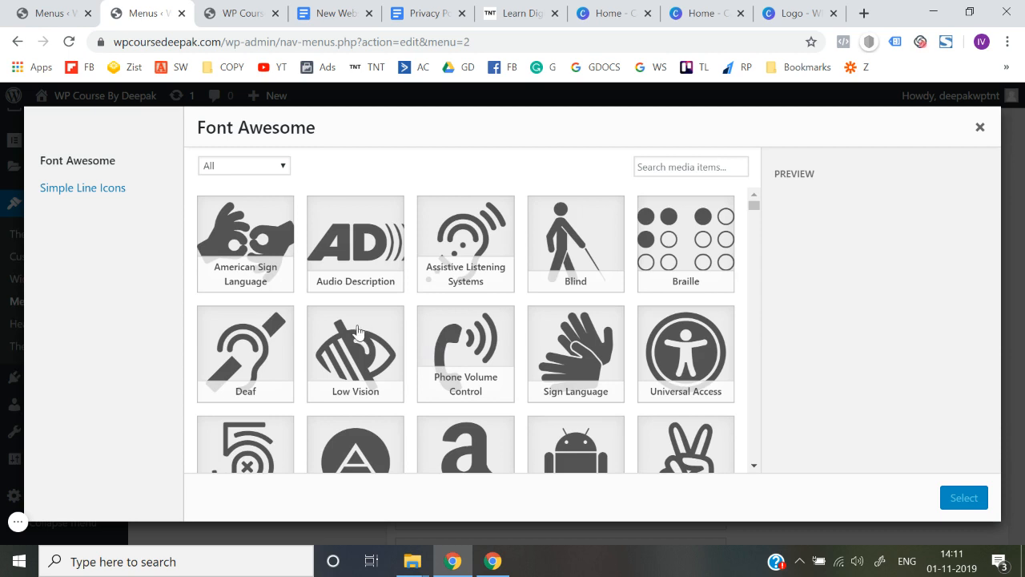
click(669, 174)
text(cou)
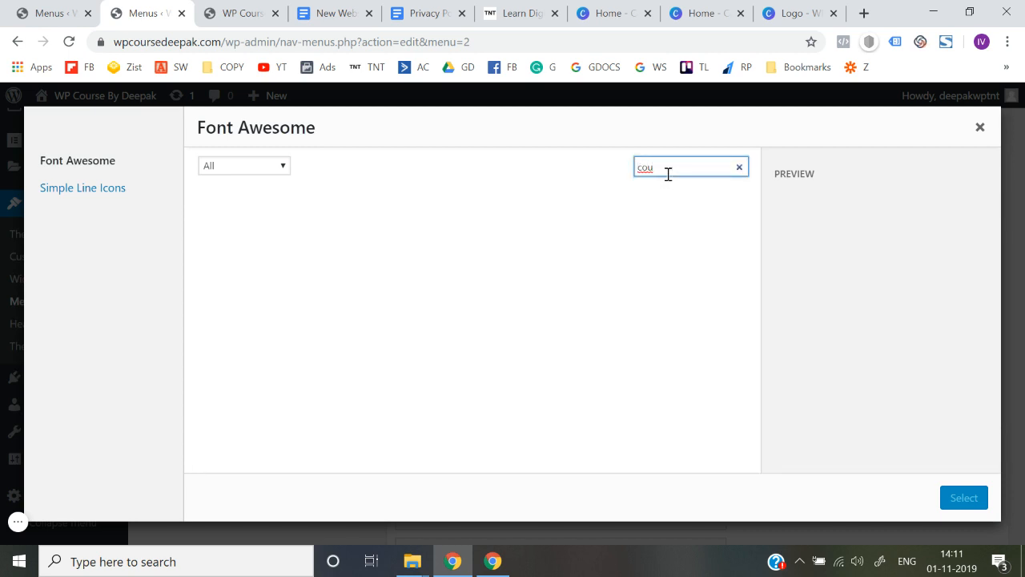
- Assign the Cursor icon from Simple Line Icons to the Courses menu item and save the Header Menu
click(99, 191)
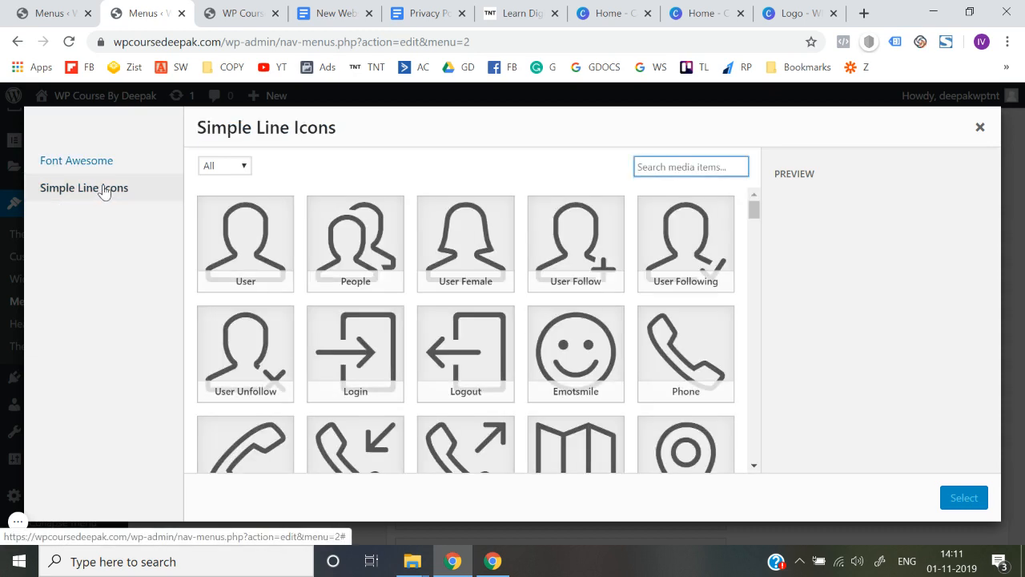
scroll(347, 302, down, 5)
scroll(347, 302, down, 8)
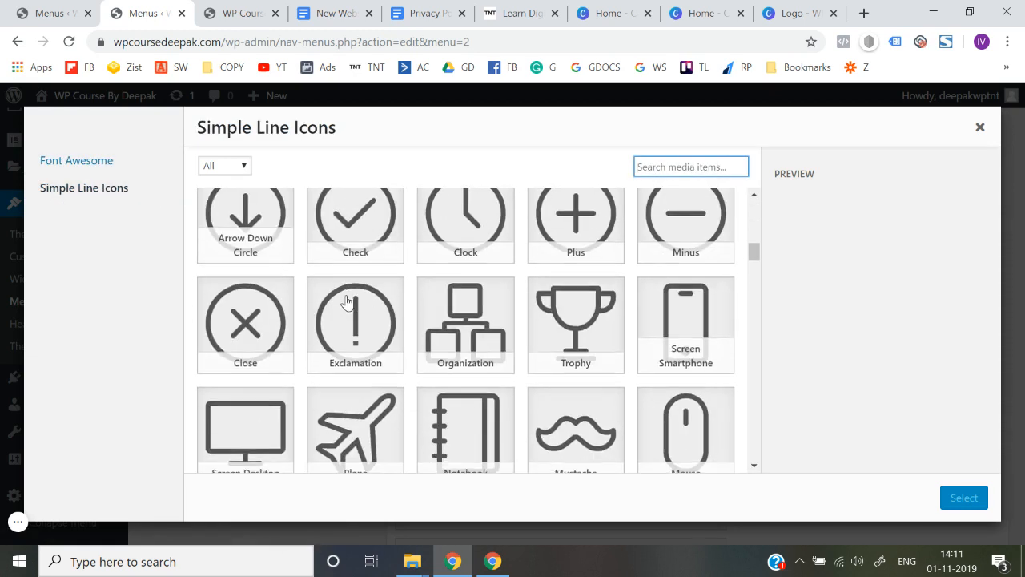
scroll(347, 302, up, 10)
scroll(370, 322, down, 10)
scroll(370, 323, down, 4)
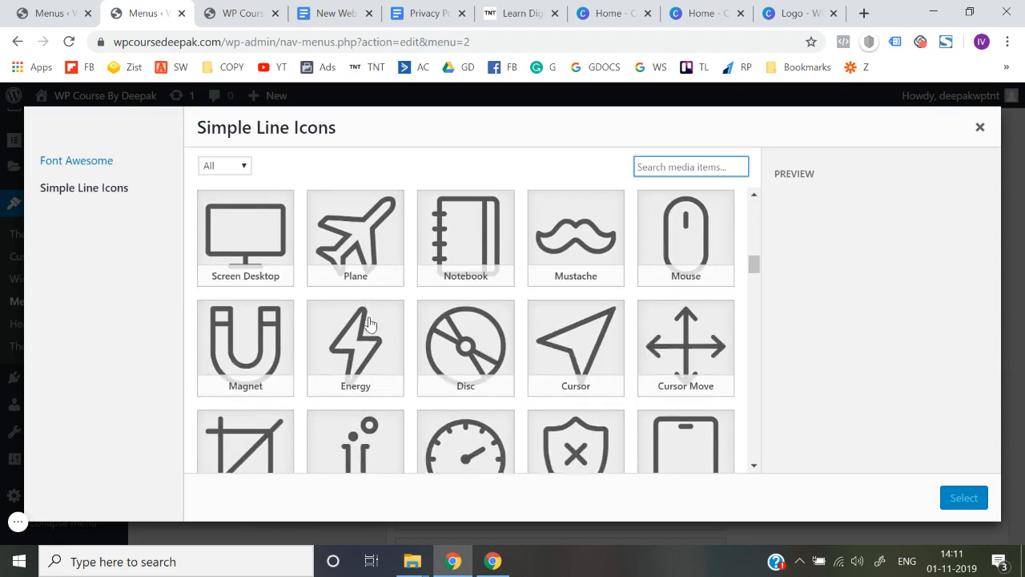
click(583, 293)
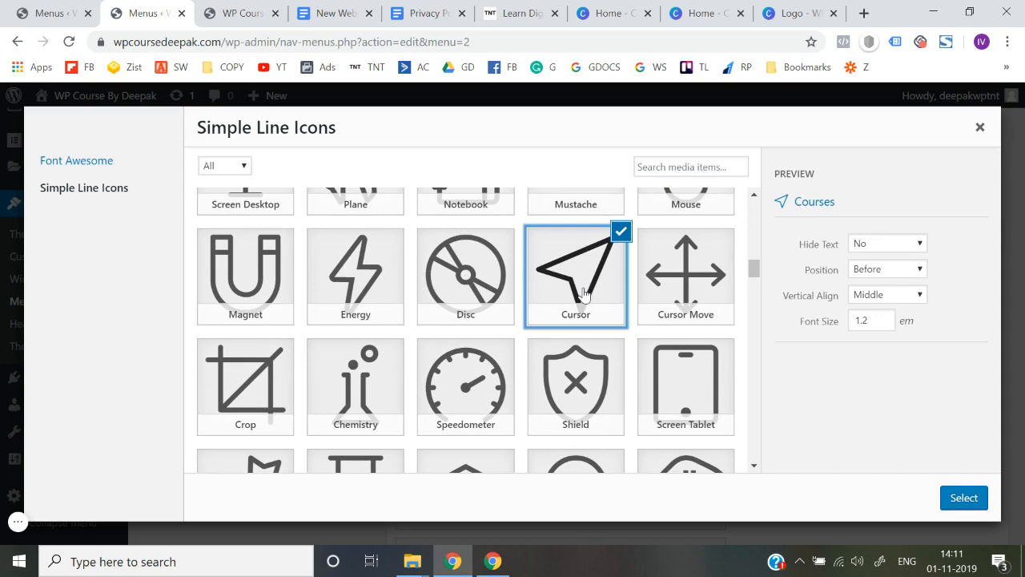
click(964, 500)
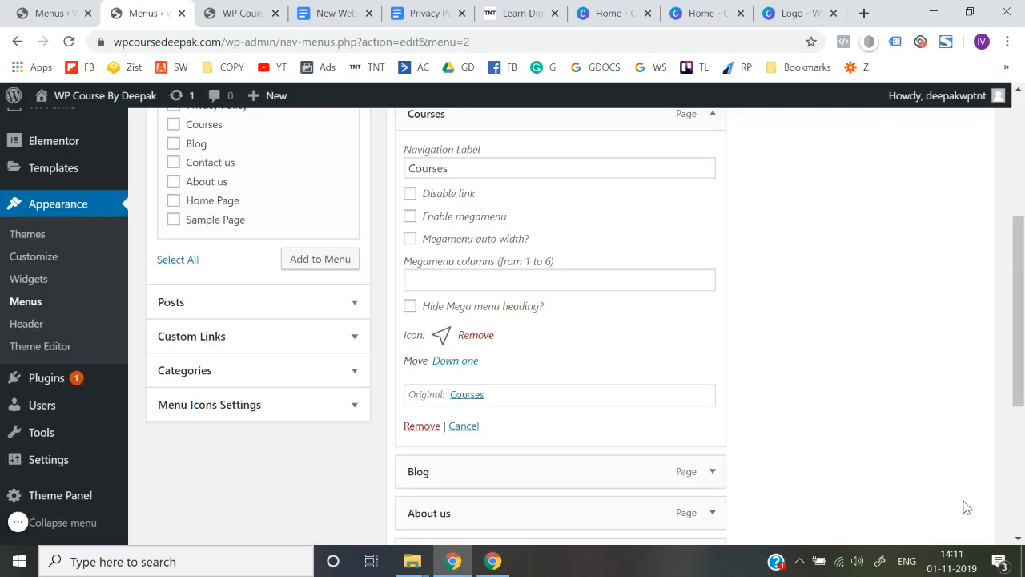
scroll(874, 355, down, 4)
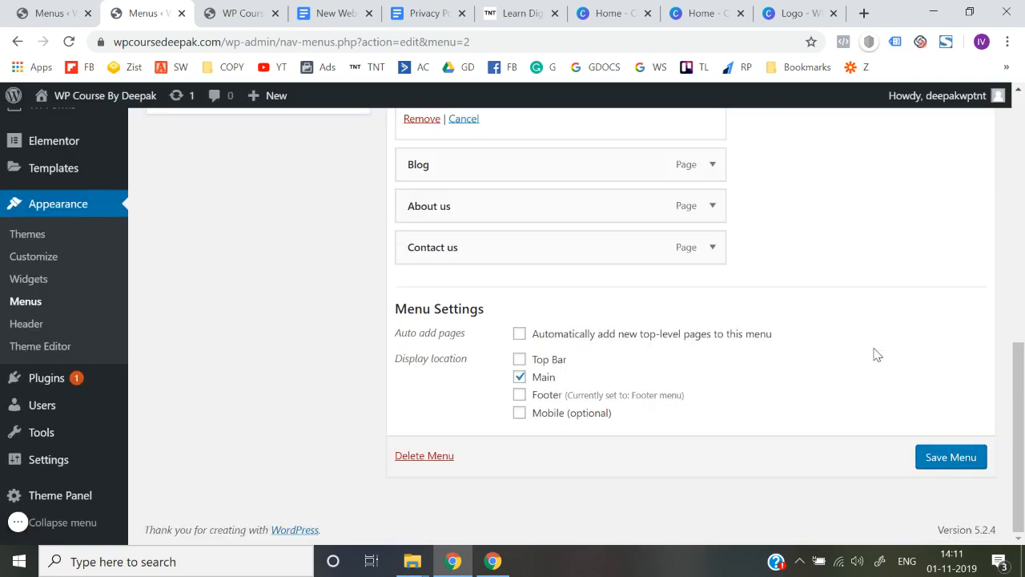
click(943, 469)
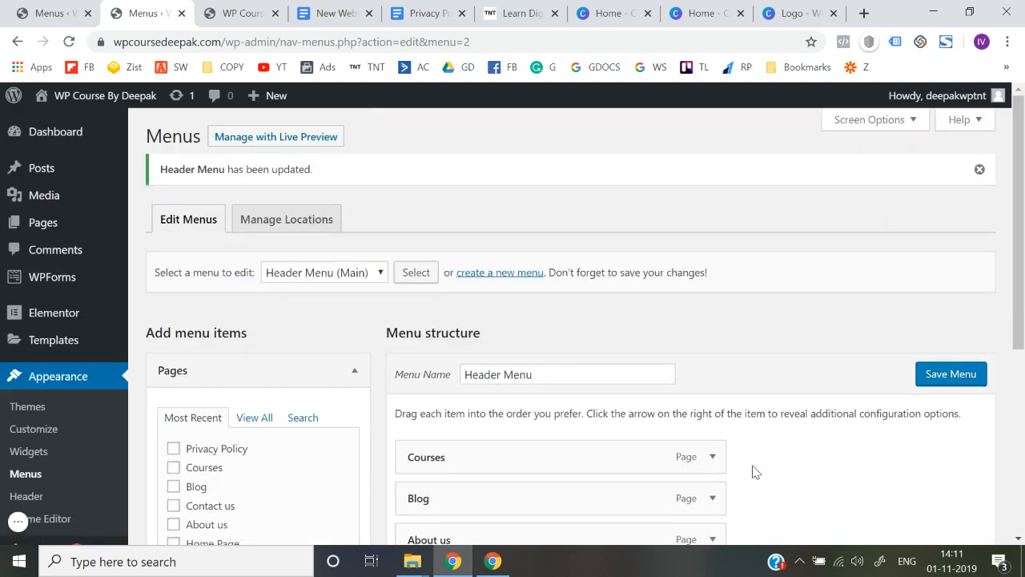
- Reload the live site and check the Courses icon in the header menu
click(235, 10)
click(249, 44)
key(Return)
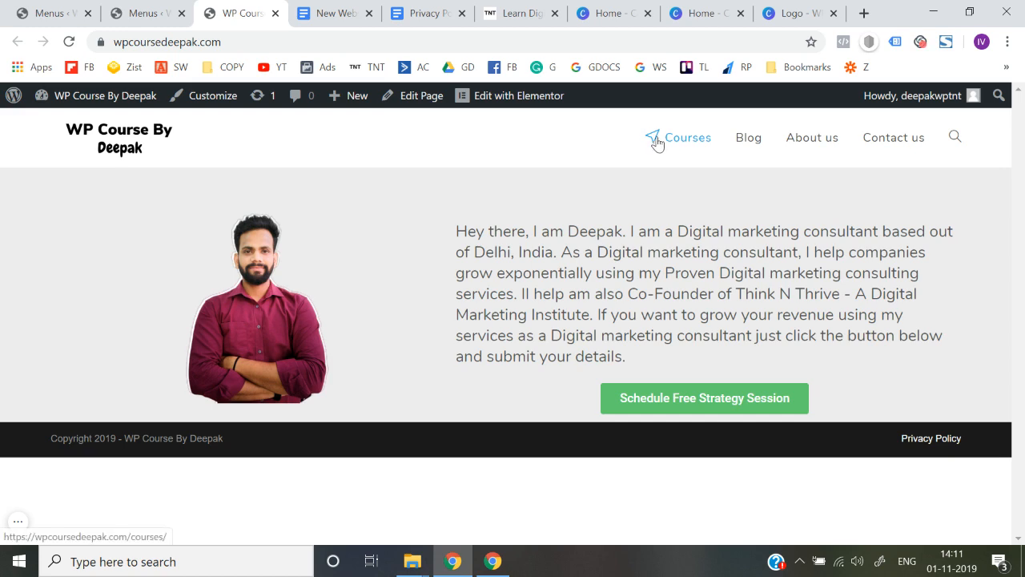
- Return to the menu editor, remove the icon from the Courses menu item and save the Header Menu
click(168, 8)
scroll(499, 333, down, 4)
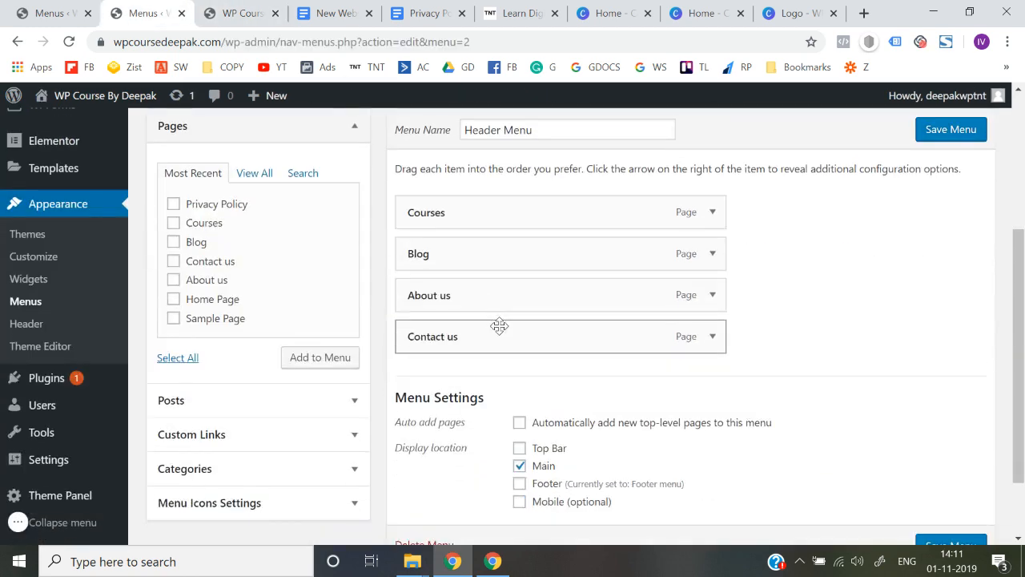
scroll(499, 329, up, 3)
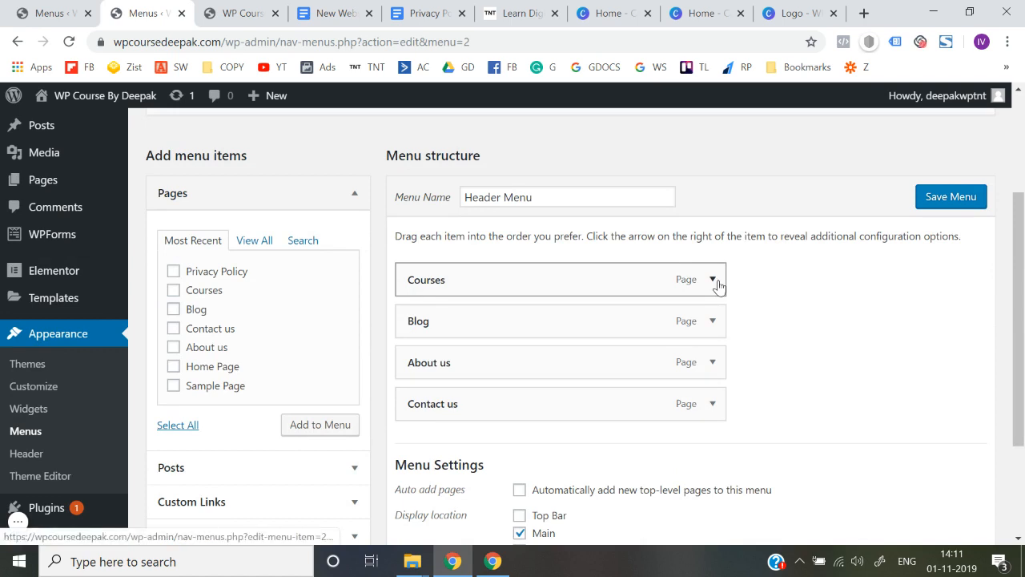
click(713, 281)
scroll(718, 286, down, 2)
click(476, 321)
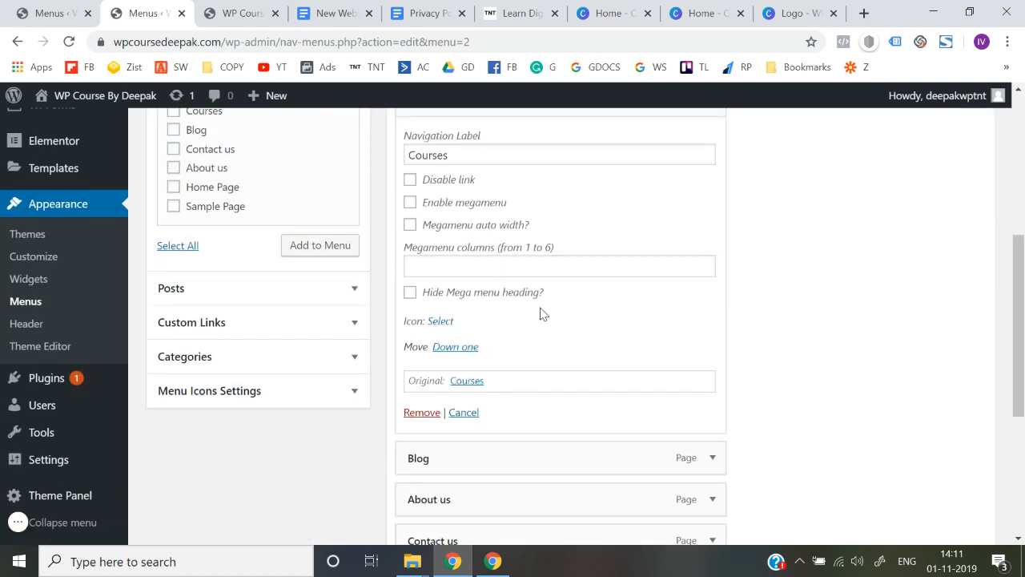
scroll(727, 323, down, 2)
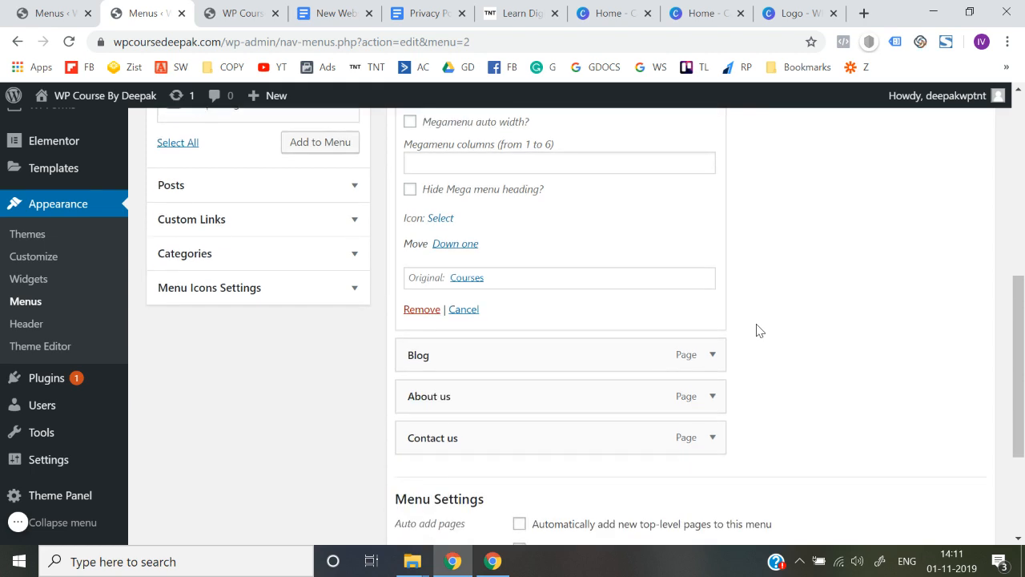
scroll(729, 371, down, 2)
click(958, 456)
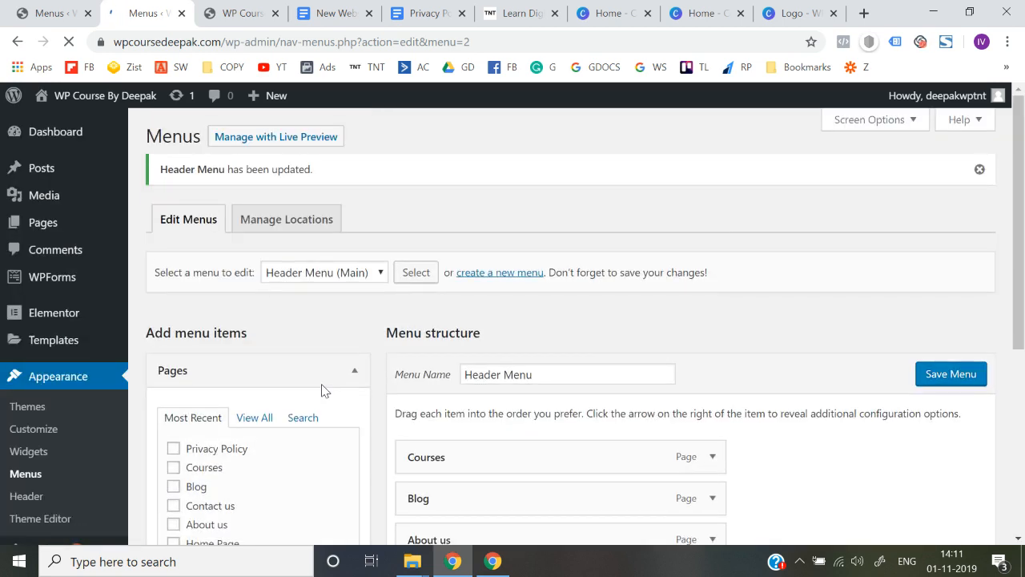
- Reload the live site to check the header menu without the Courses icon
click(206, 10)
click(238, 40)
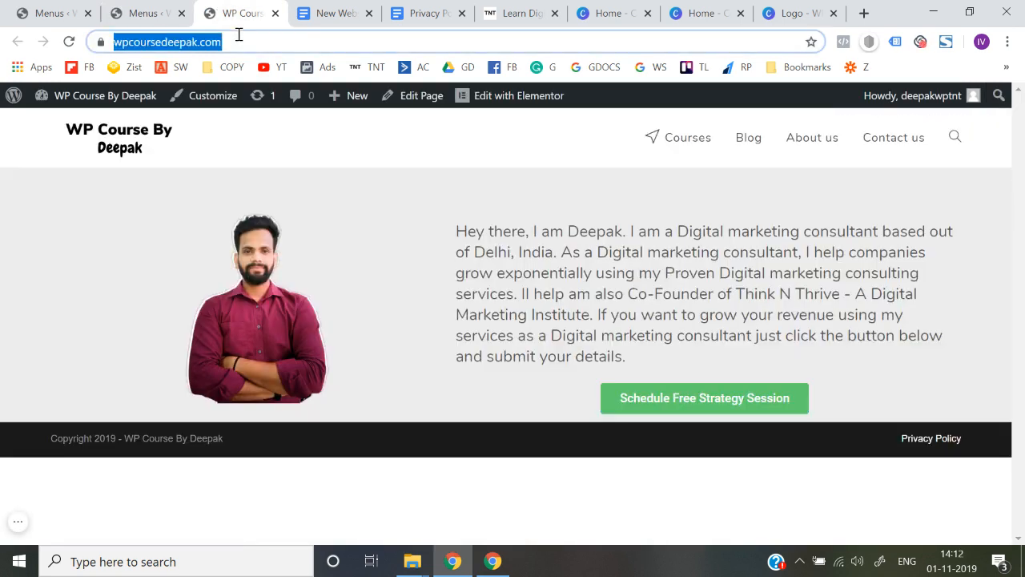
key(Return)
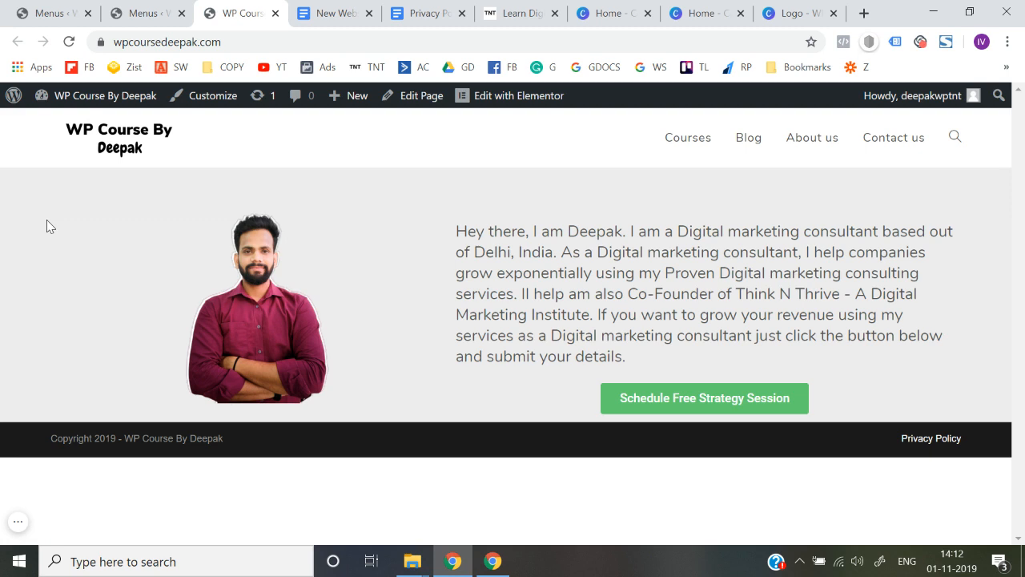